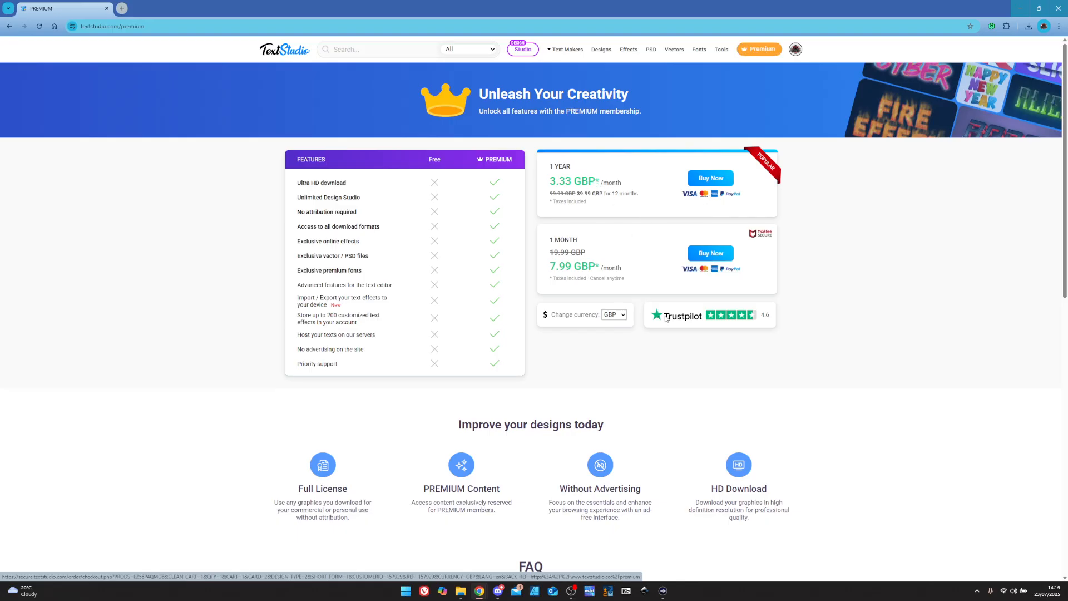
Step: Change the currency of the premium membership prices to USD
click(625, 316)
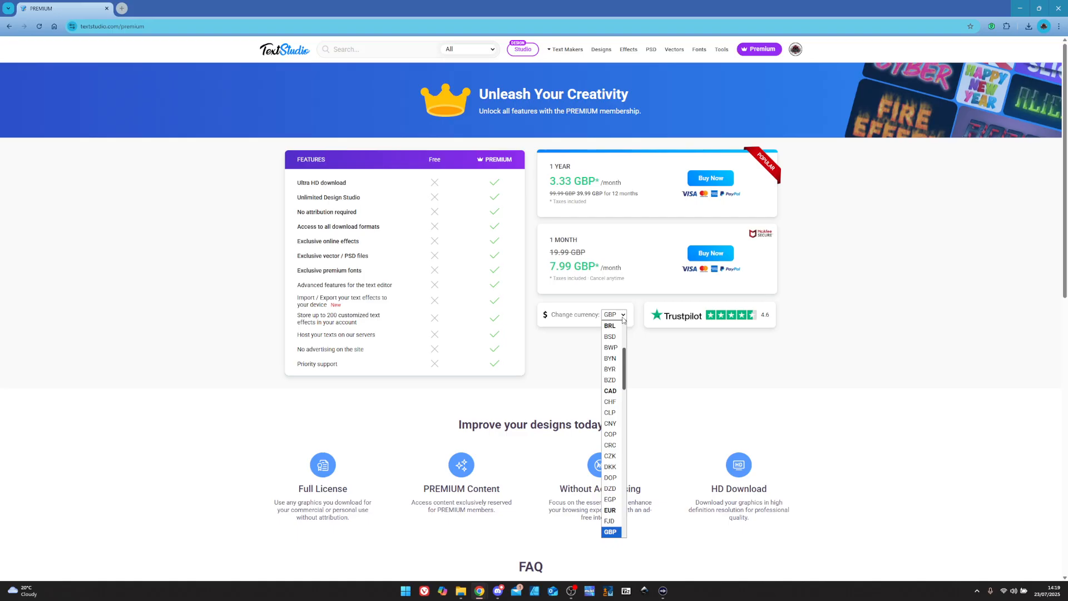
scroll(615, 507, down, 1)
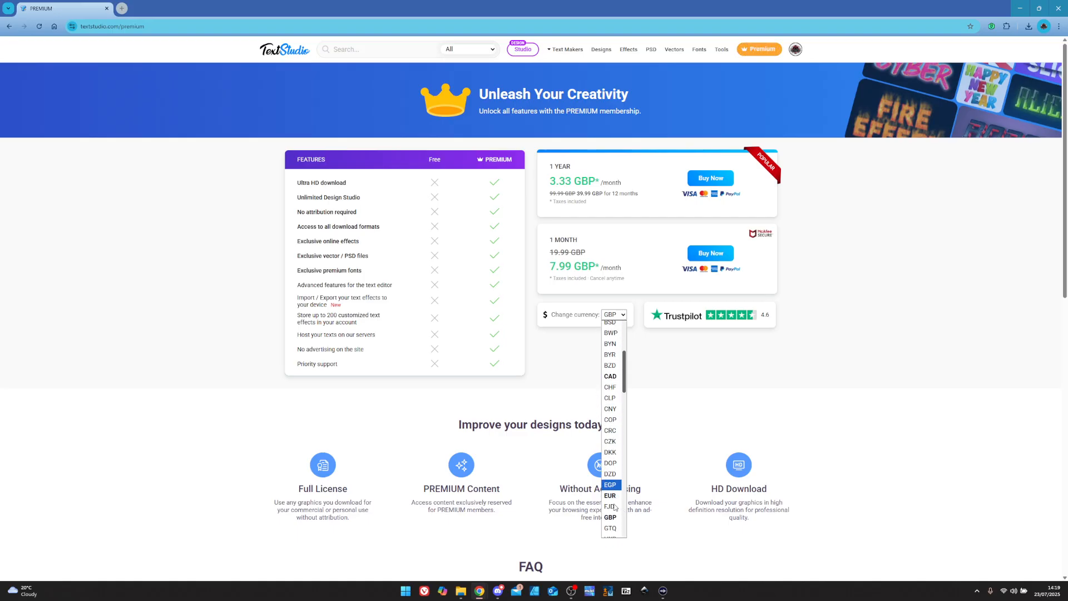
scroll(614, 507, down, 5)
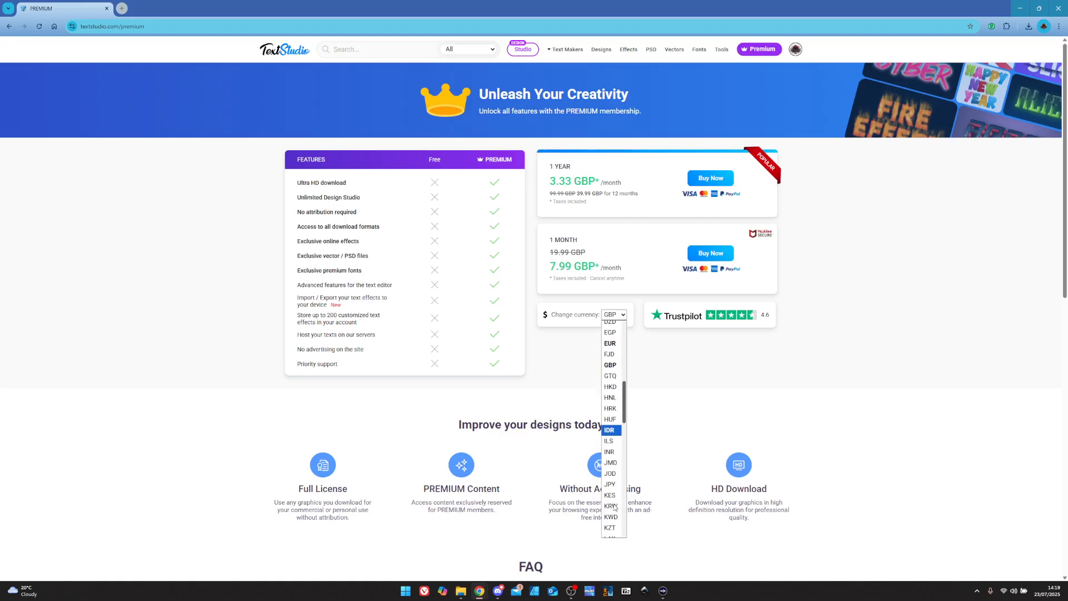
scroll(614, 507, down, 10)
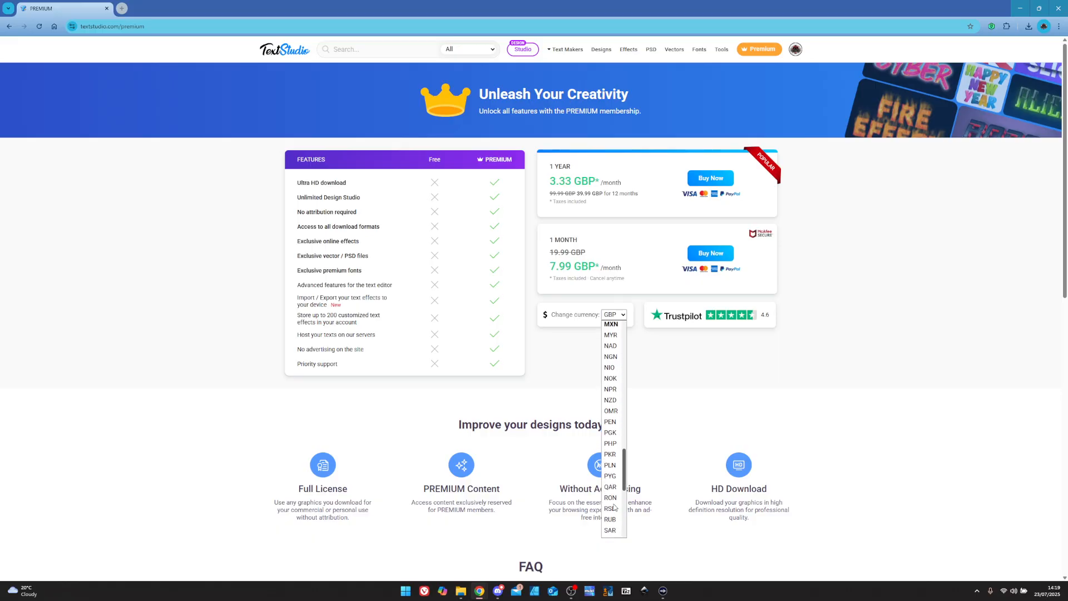
scroll(614, 507, down, 5)
click(609, 507)
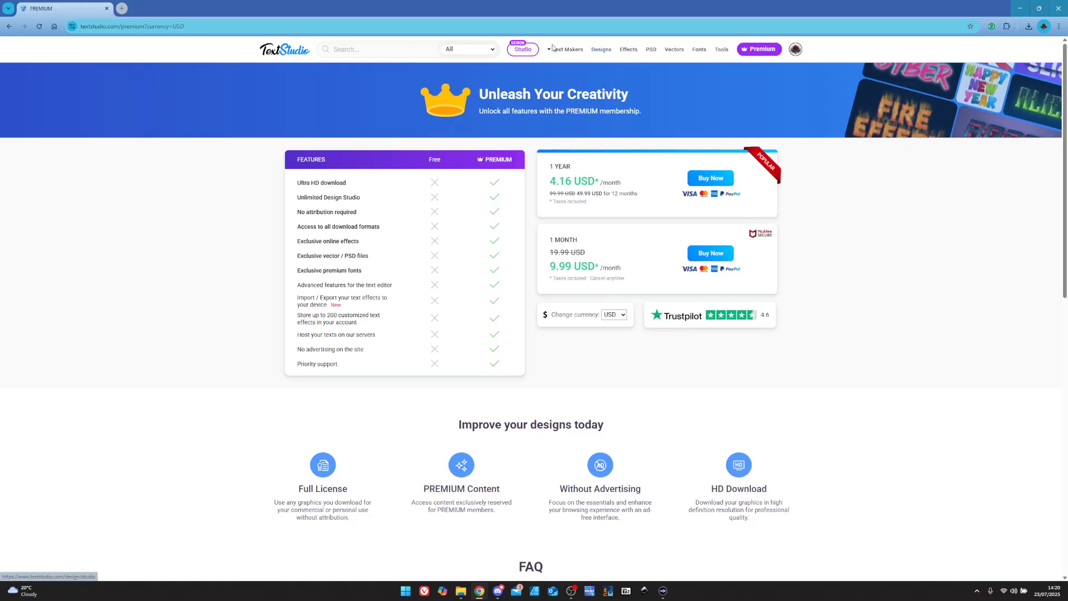
Step: Review the Text Makers overview page and open the classic text maker's editor
mouse_move(572, 51)
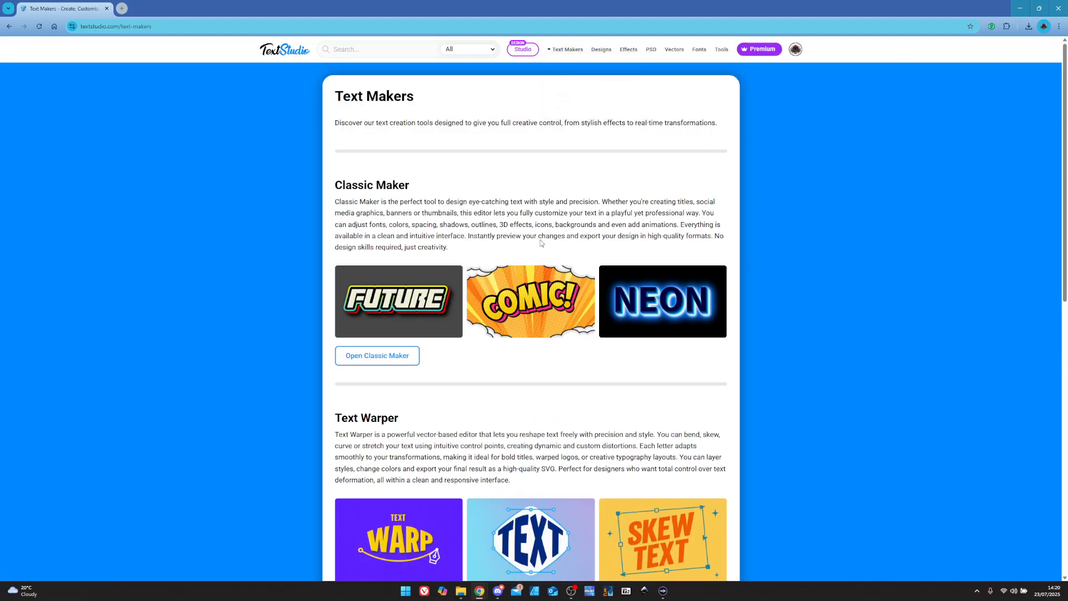
scroll(729, 222, down, 2)
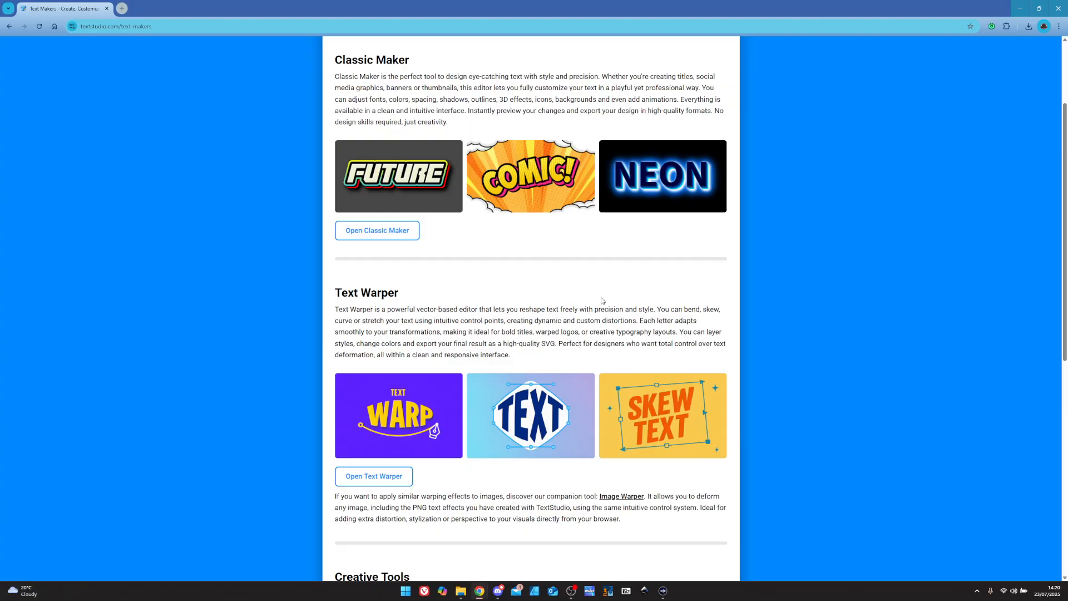
scroll(551, 276, down, 5)
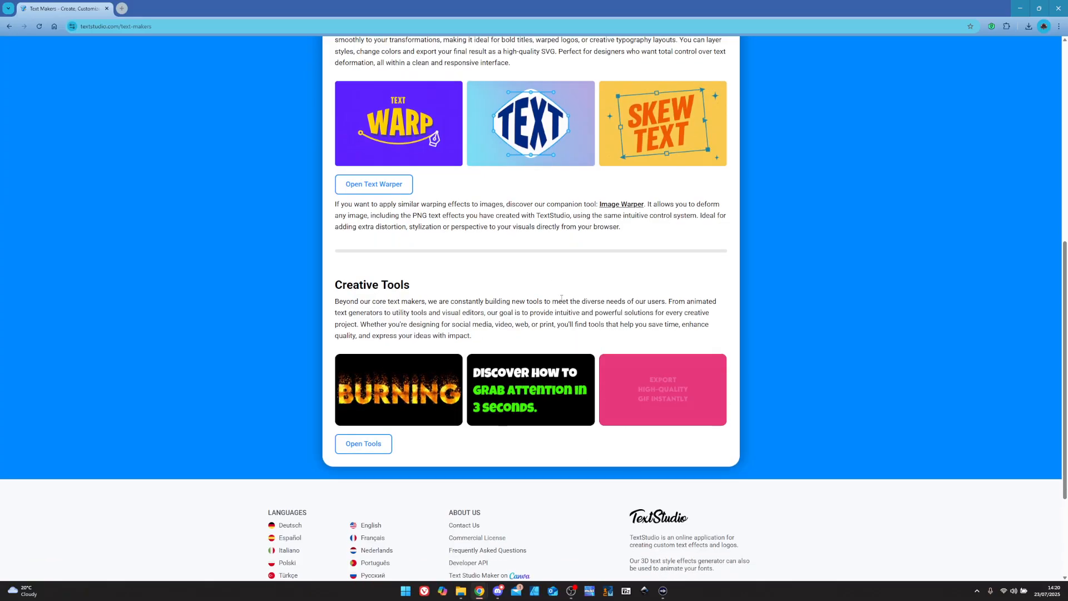
scroll(562, 300, up, 6)
scroll(561, 301, up, 2)
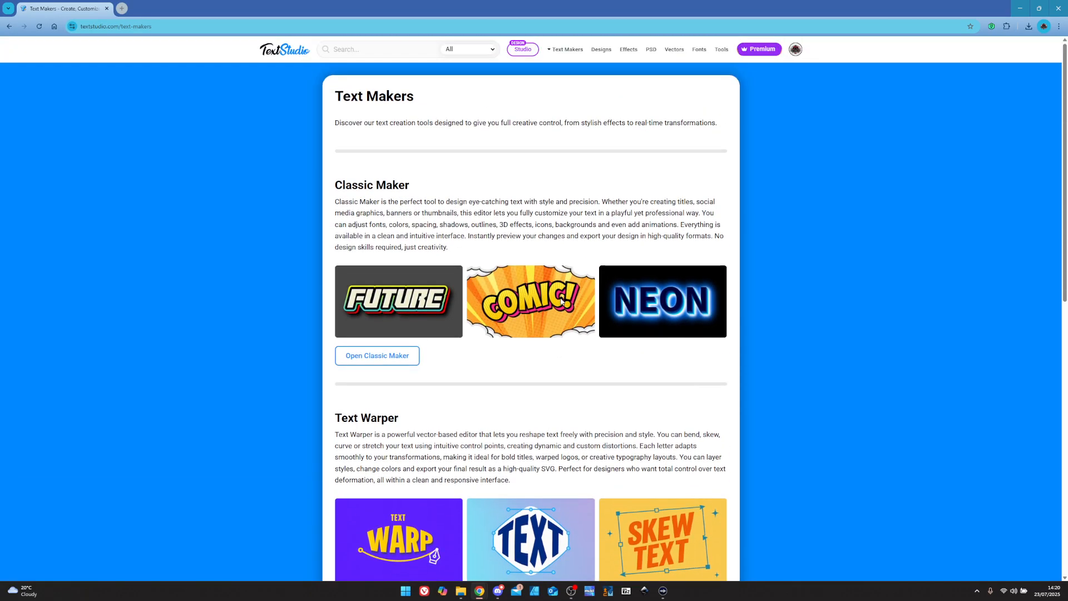
click(576, 74)
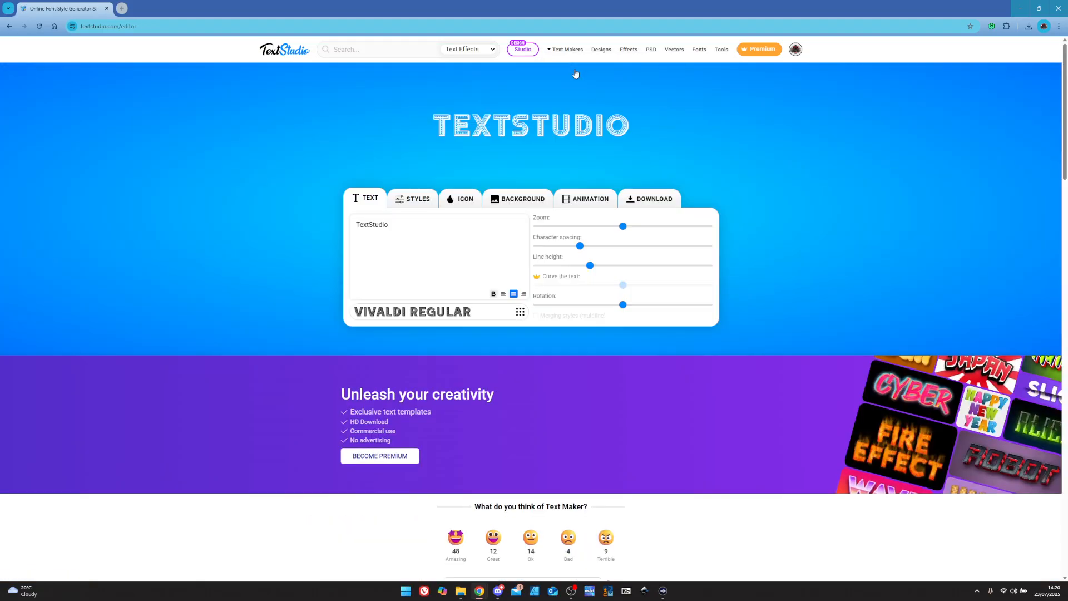
Step: Replace the sample text in the editor with "Paulys Trucking"
drag(410, 227, 351, 226)
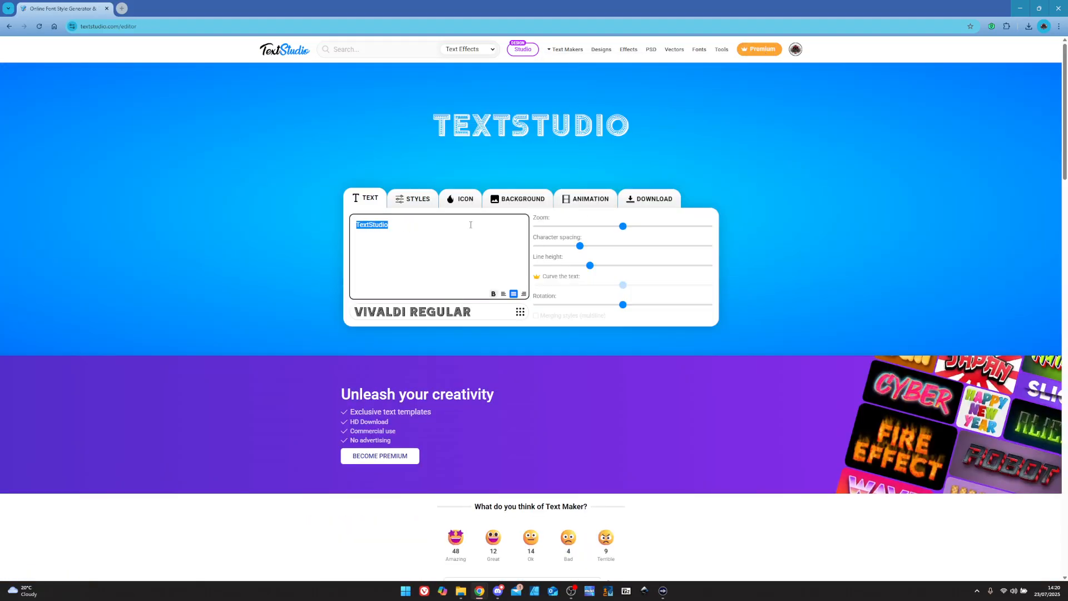
text(Paulys )
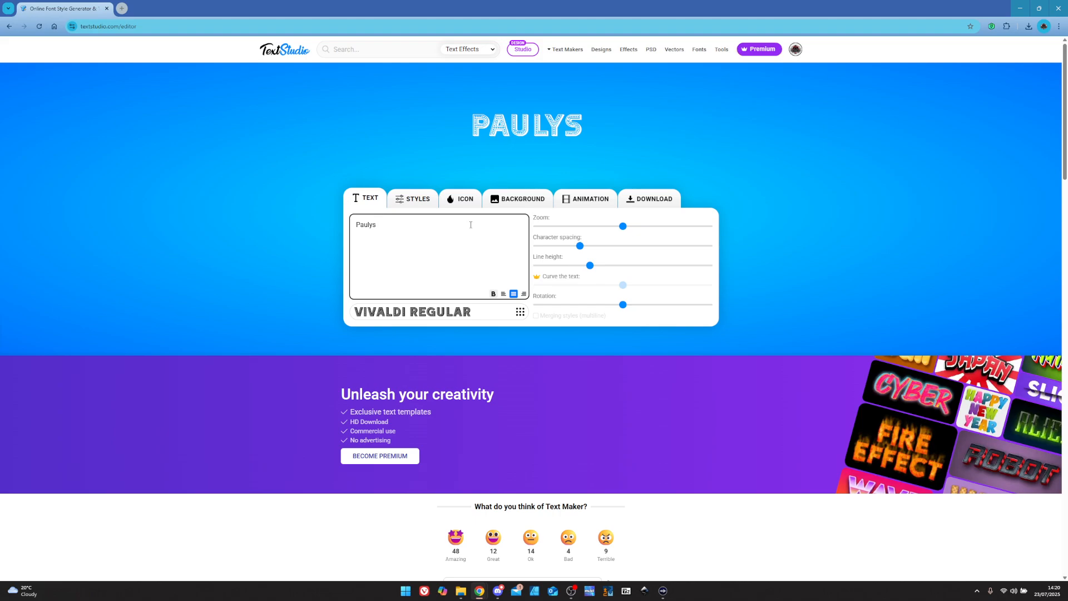
text(Trucking)
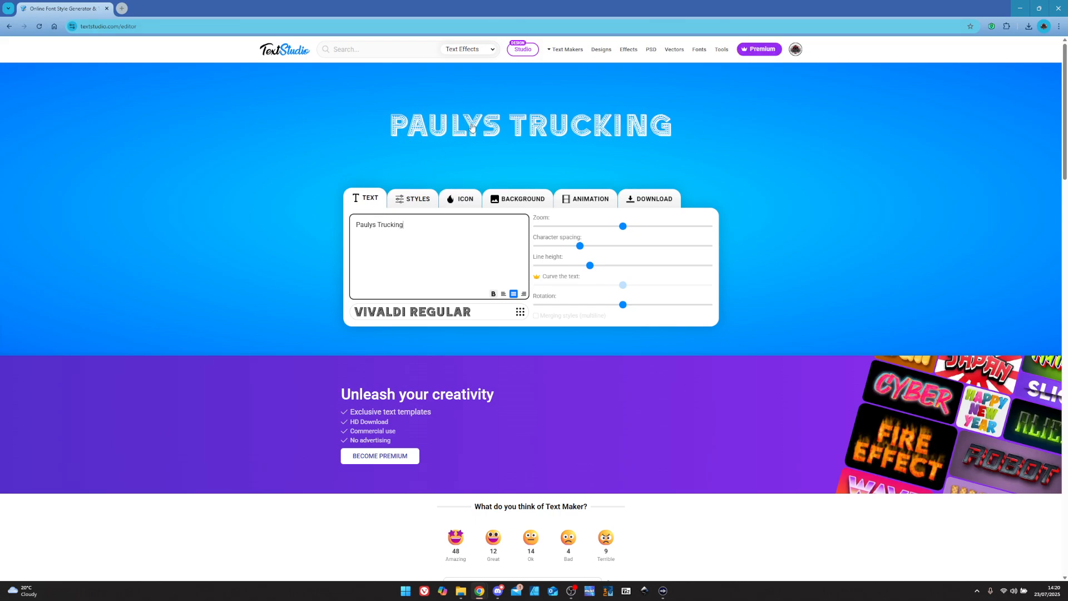
Step: Set the text's font to Jak Arta Regular from the popular fonts
click(520, 312)
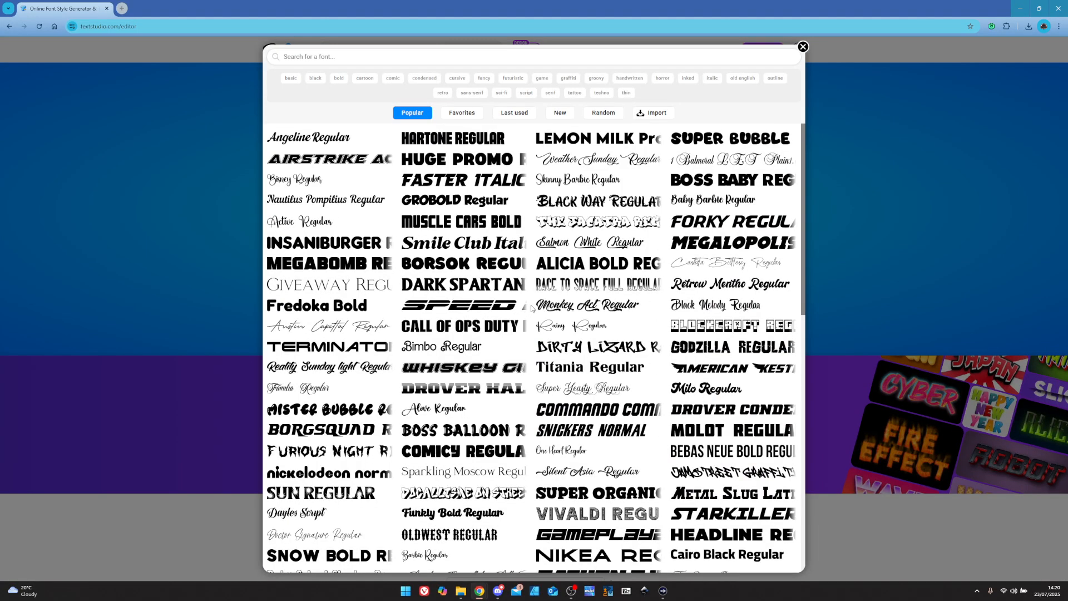
scroll(531, 308, down, 8)
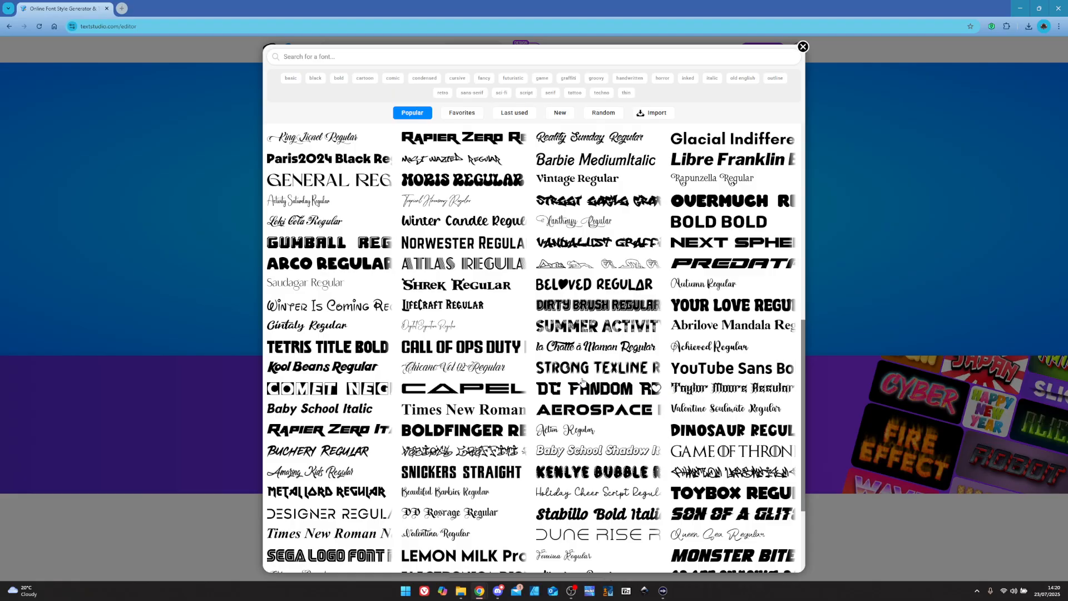
scroll(582, 382, down, 3)
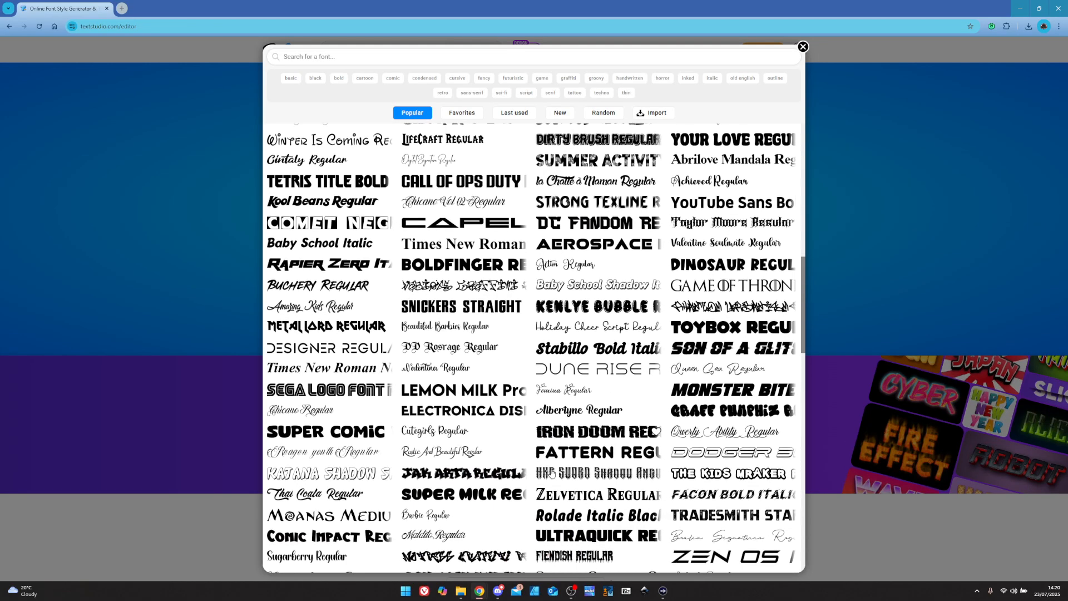
scroll(551, 474, down, 3)
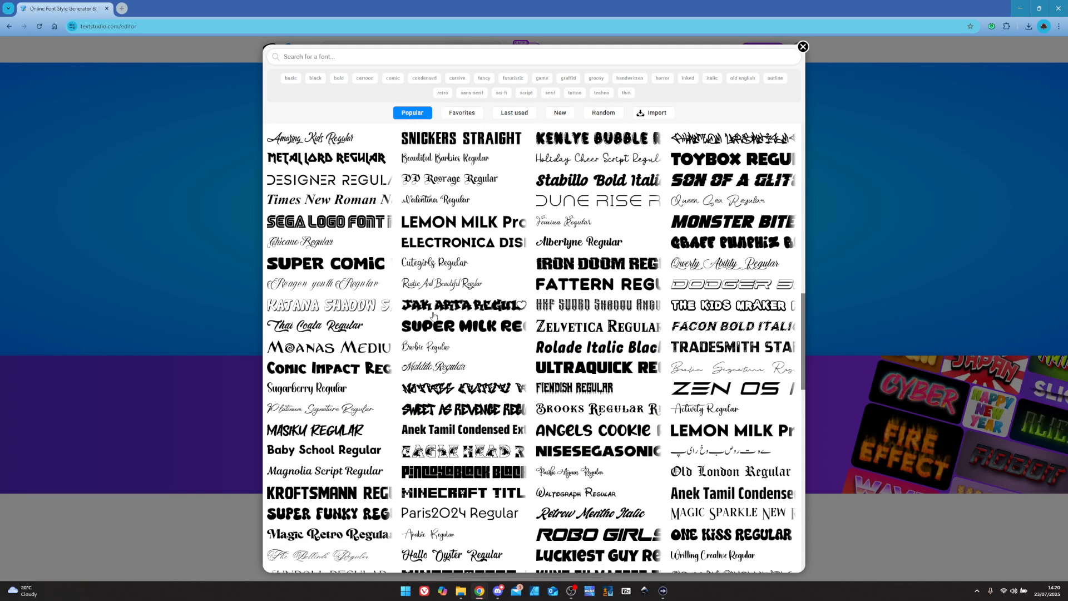
click(436, 308)
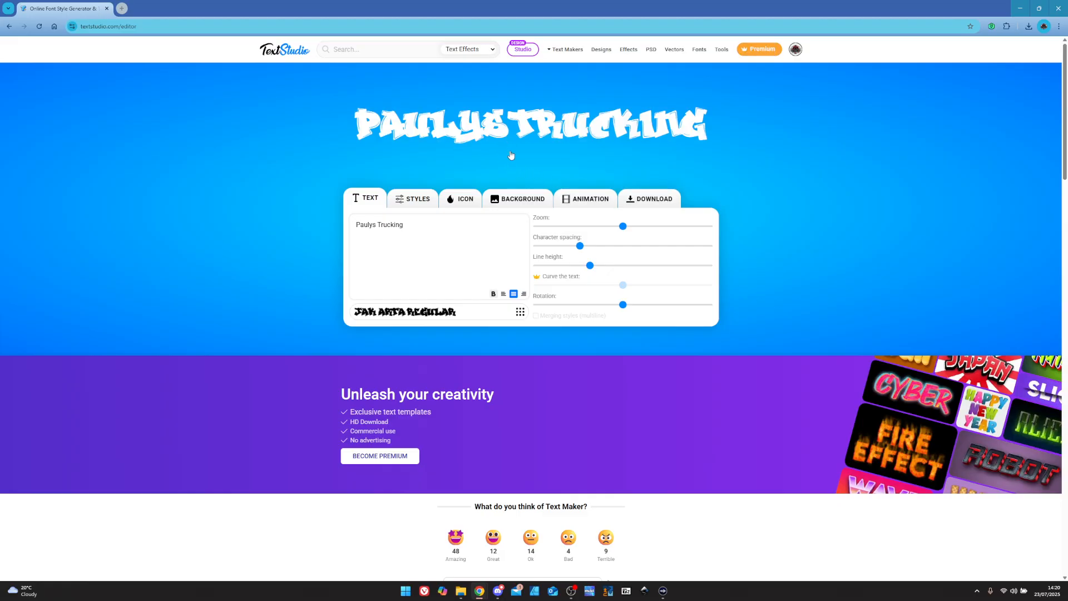
Step: Try the black, neon equalizer, yellow party, yellow comic burst and white cloud preset backgrounds behind the text
click(518, 198)
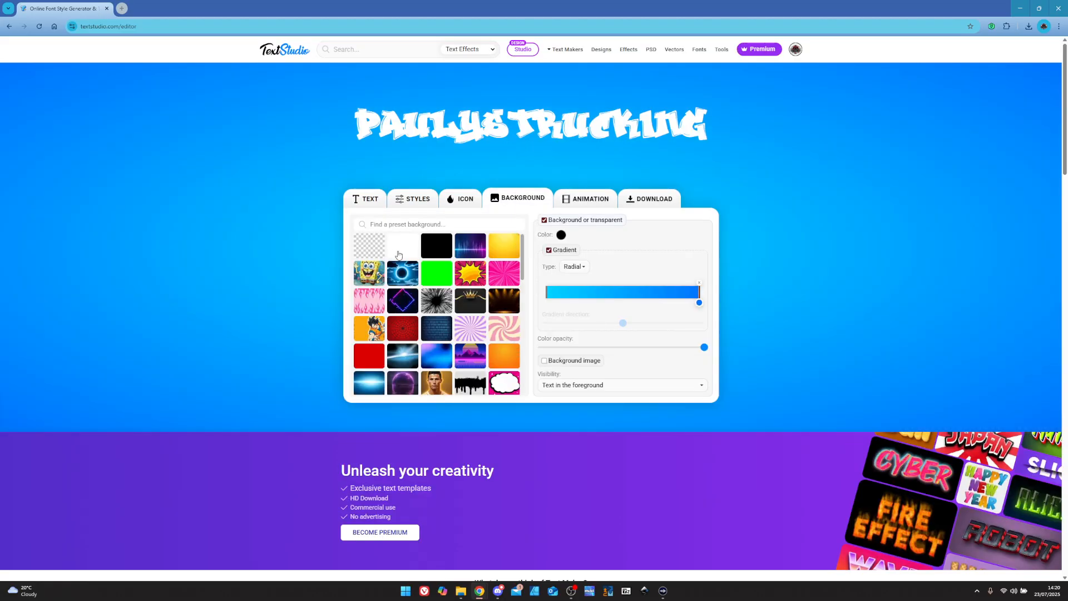
click(428, 249)
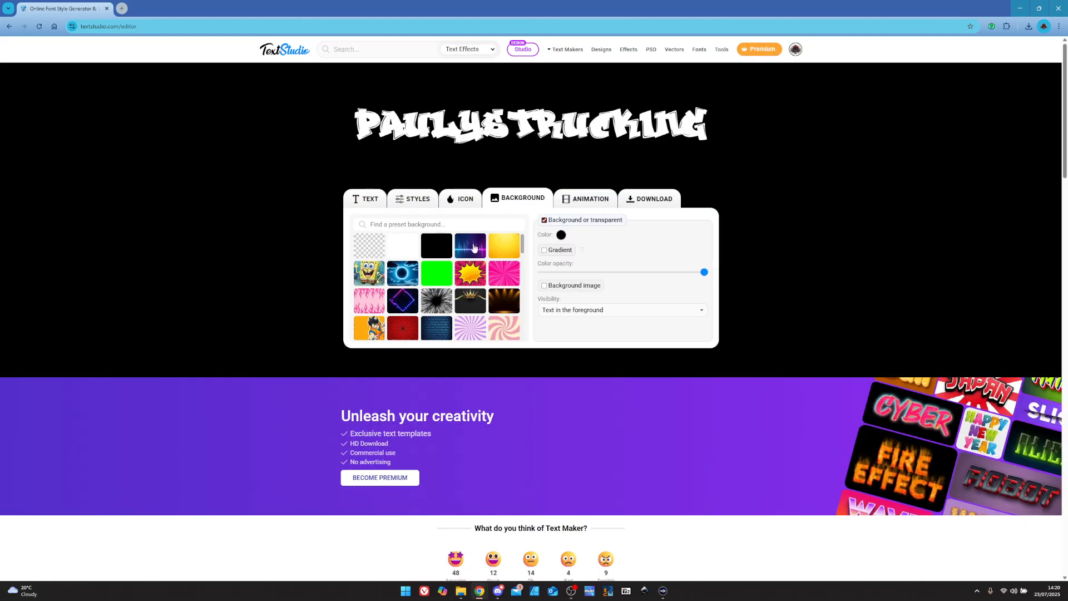
click(474, 247)
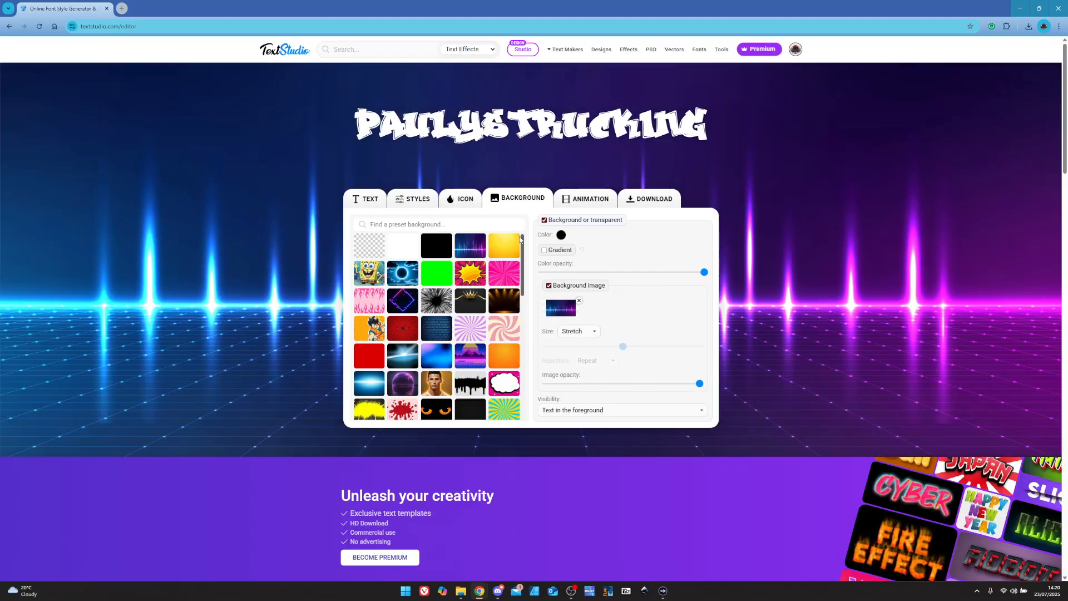
click(504, 253)
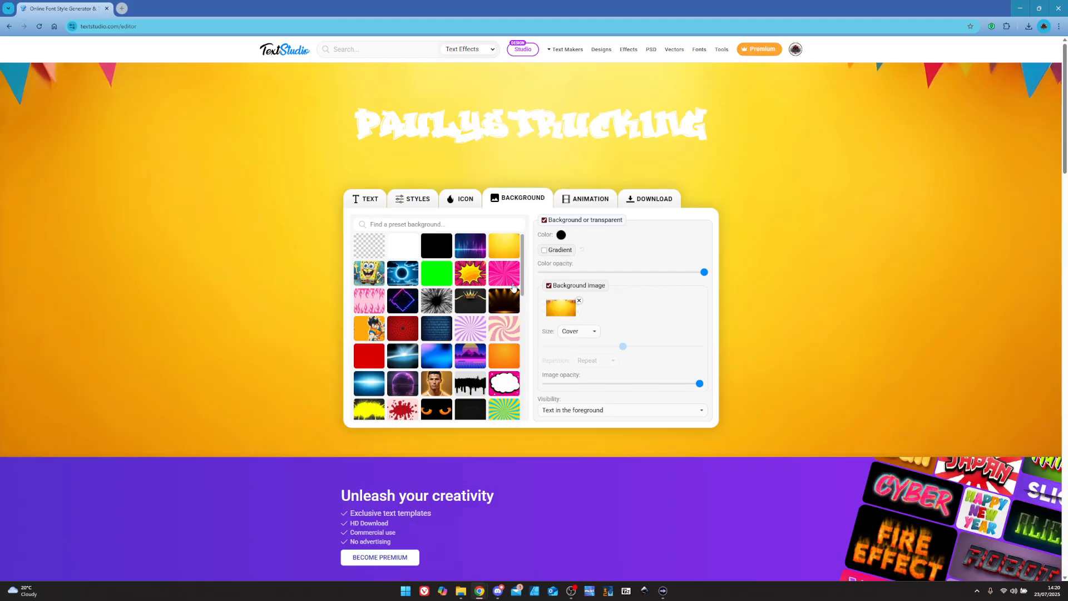
click(513, 286)
click(478, 278)
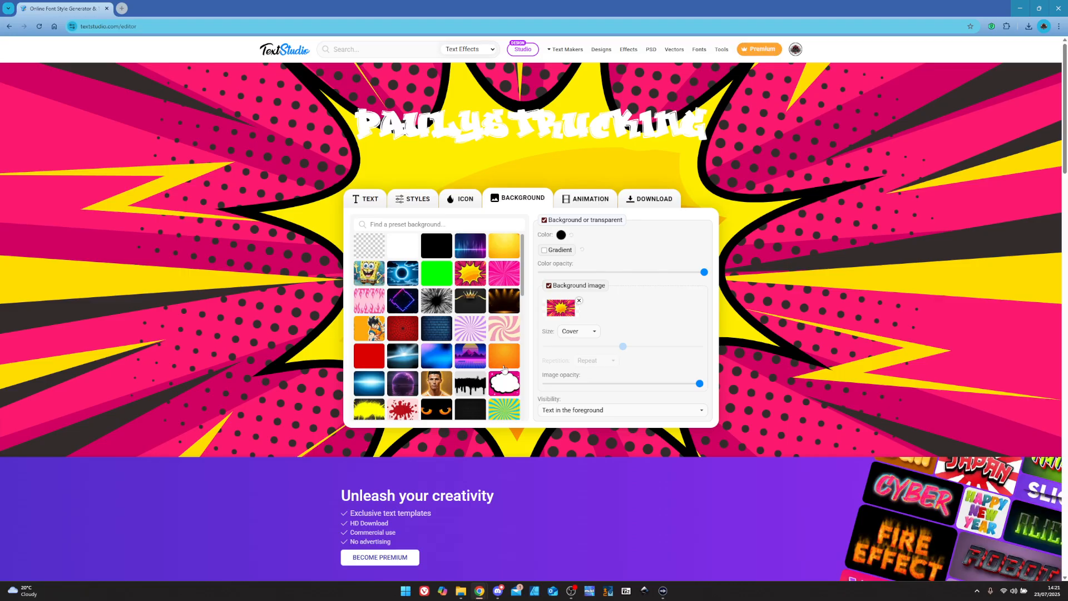
click(505, 387)
Step: Apply the pink and purple neon computer-room preset as the background image
scroll(507, 386, down, 4)
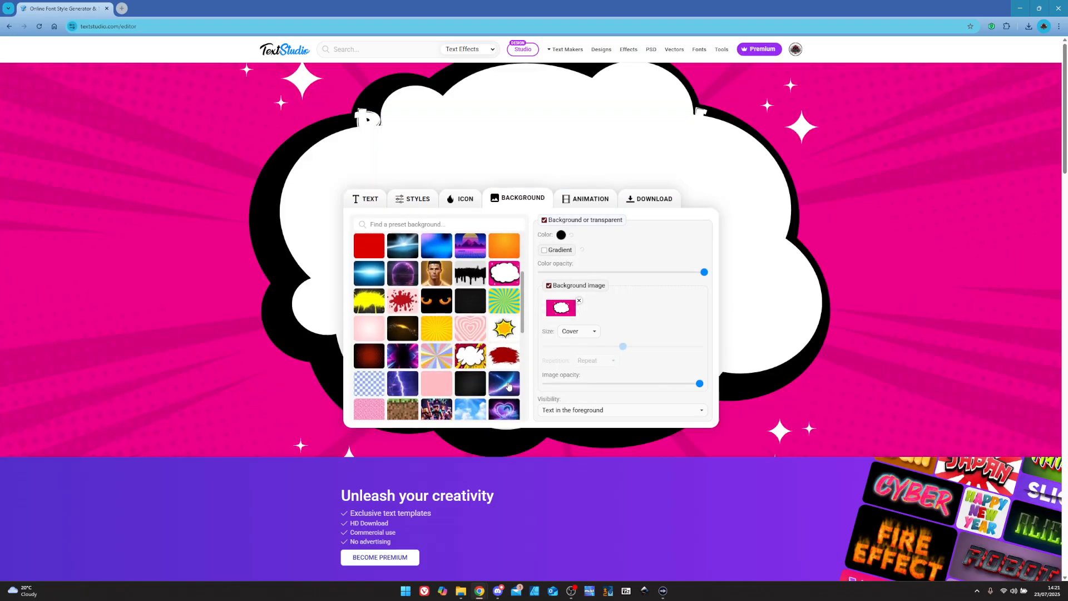
scroll(507, 388, down, 6)
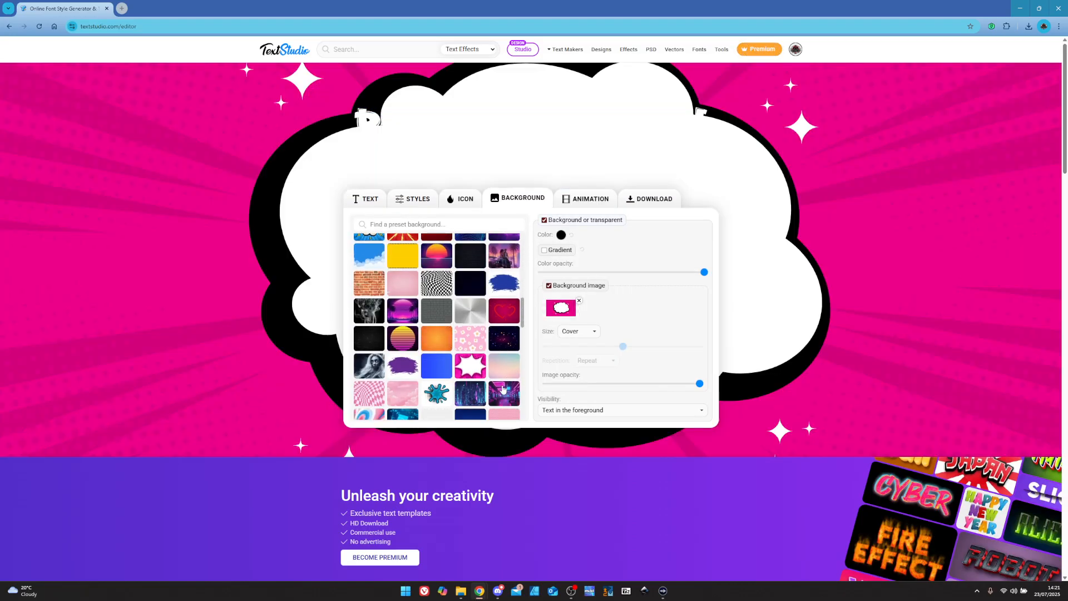
click(500, 399)
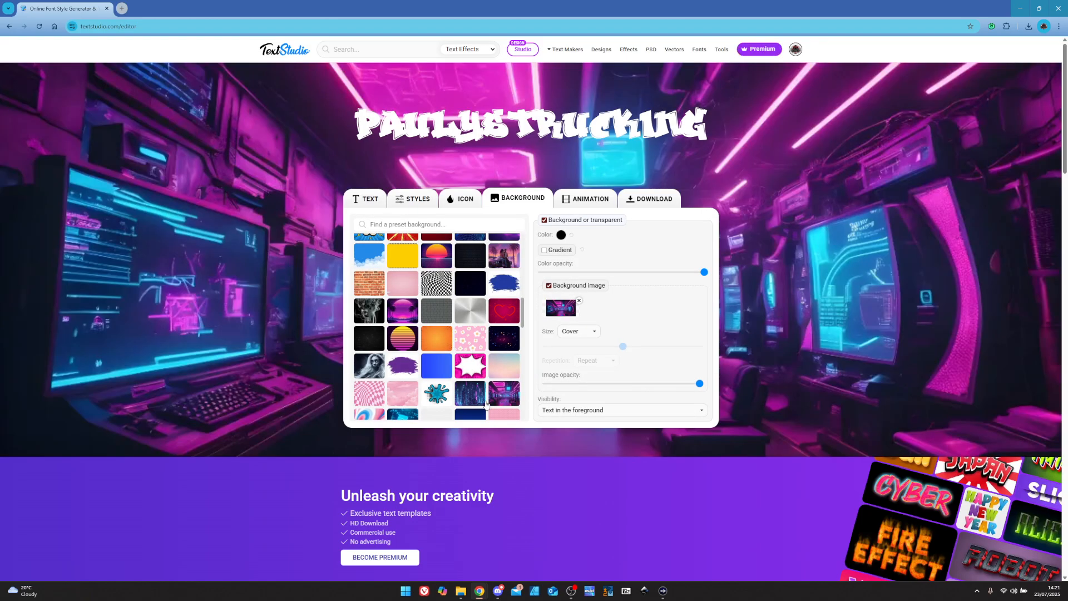
Step: Enable lettering and a gradient in the text's style, and set the filling colour to red
click(412, 204)
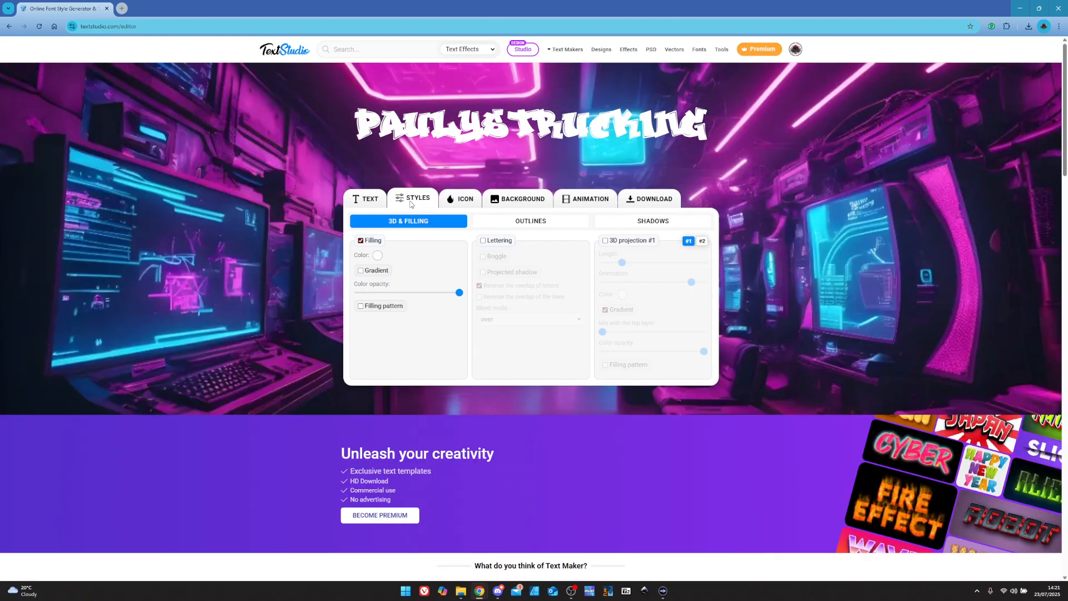
click(483, 241)
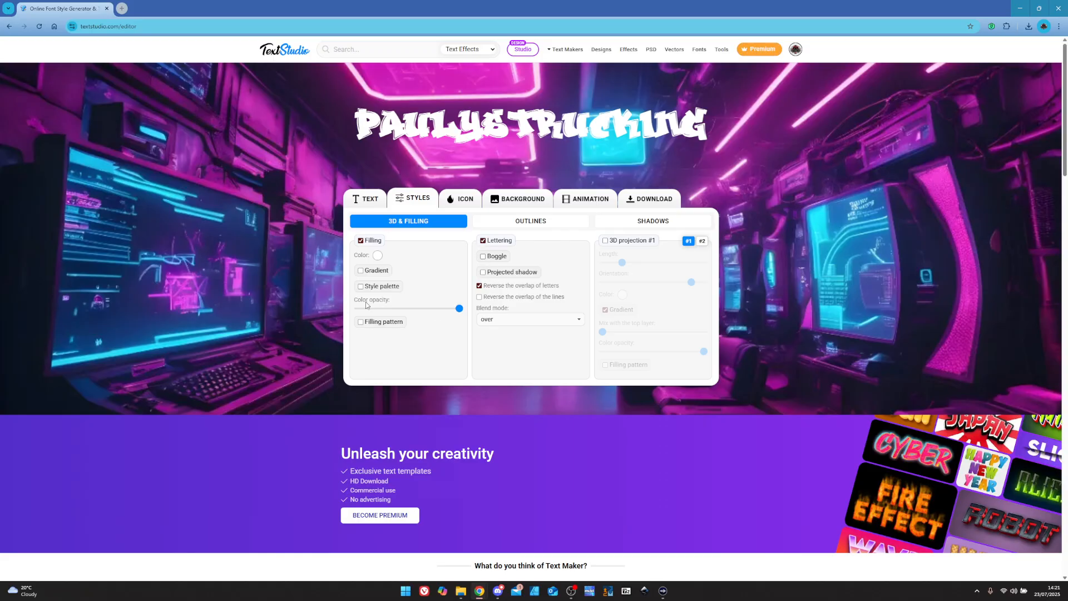
click(361, 270)
click(377, 256)
drag(417, 285, 473, 268)
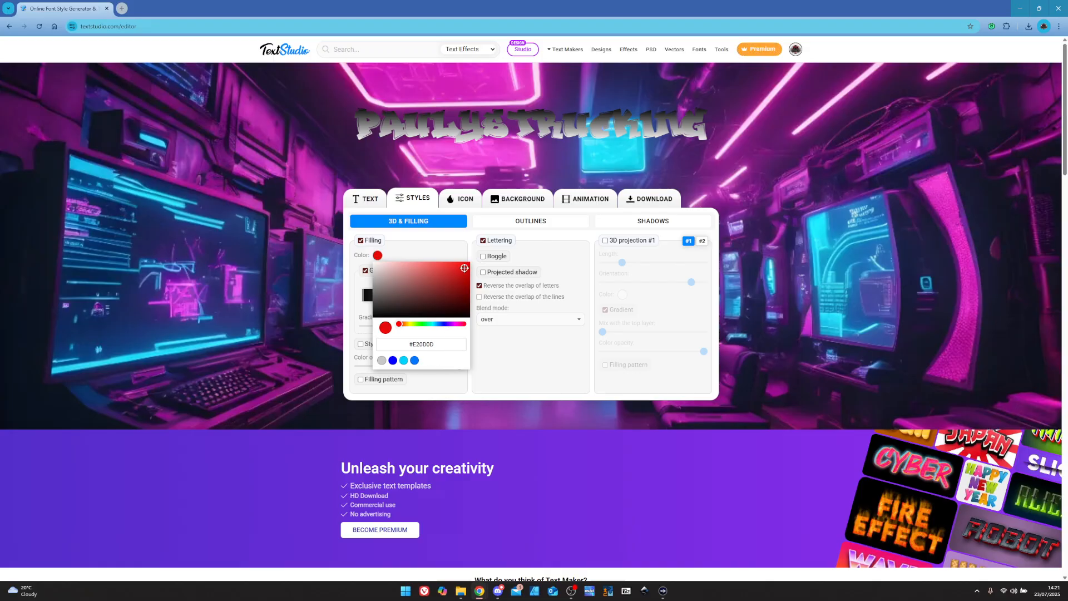
click(376, 258)
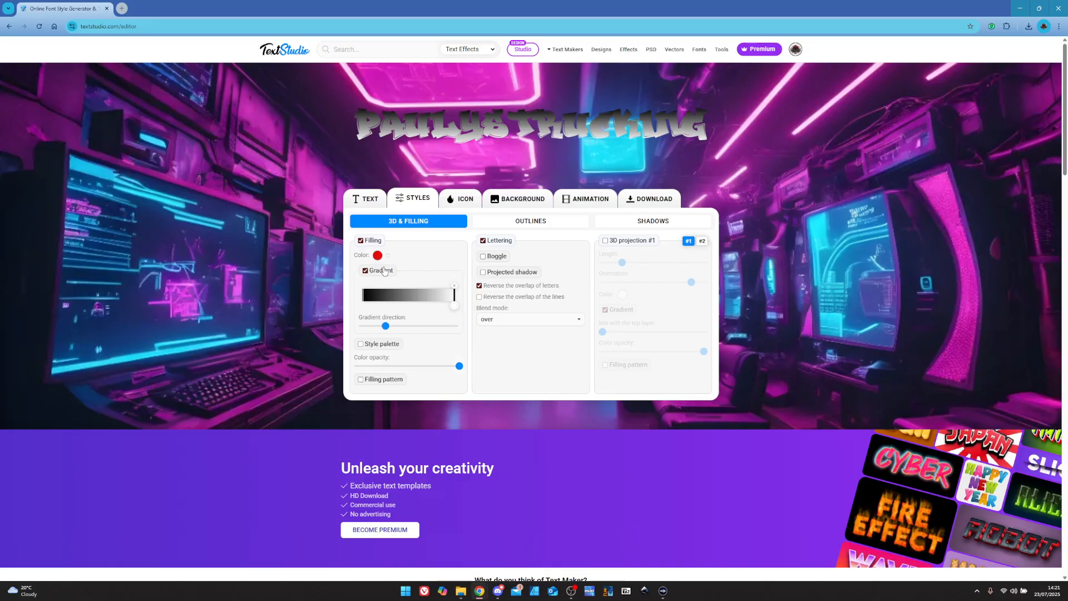
Step: Replace the filling gradient with a style palette, try 1 style / line and 1 style / word, and switch the palette off again
click(360, 344)
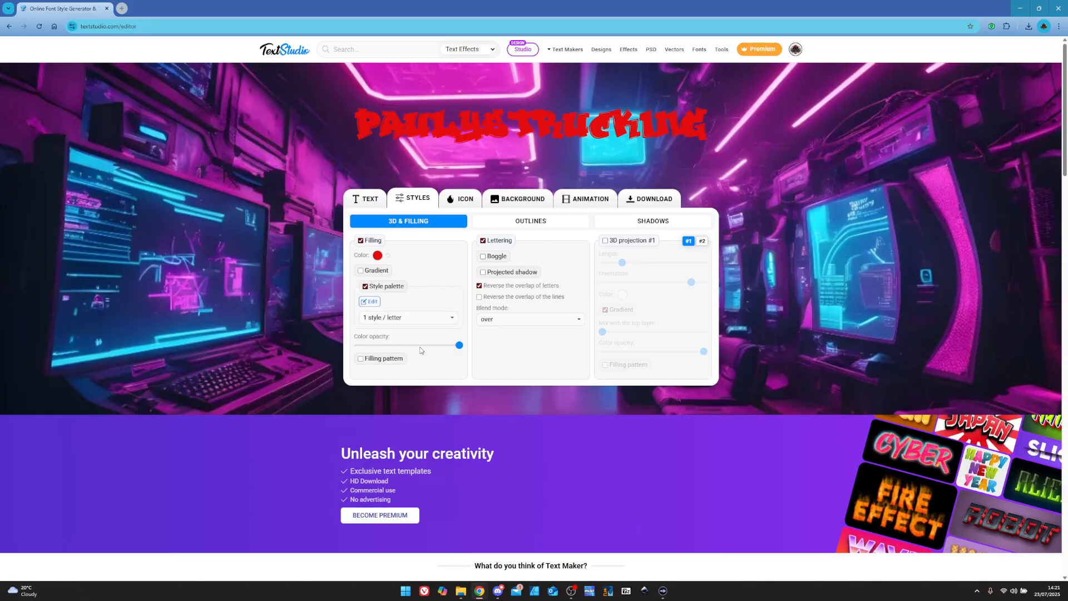
click(387, 318)
click(392, 340)
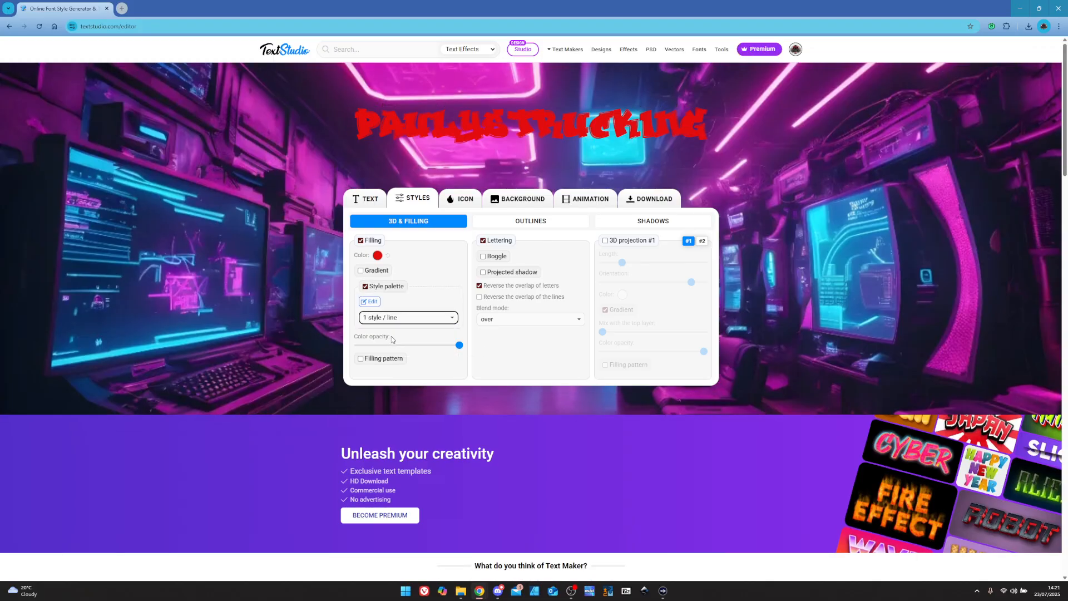
click(409, 321)
click(384, 351)
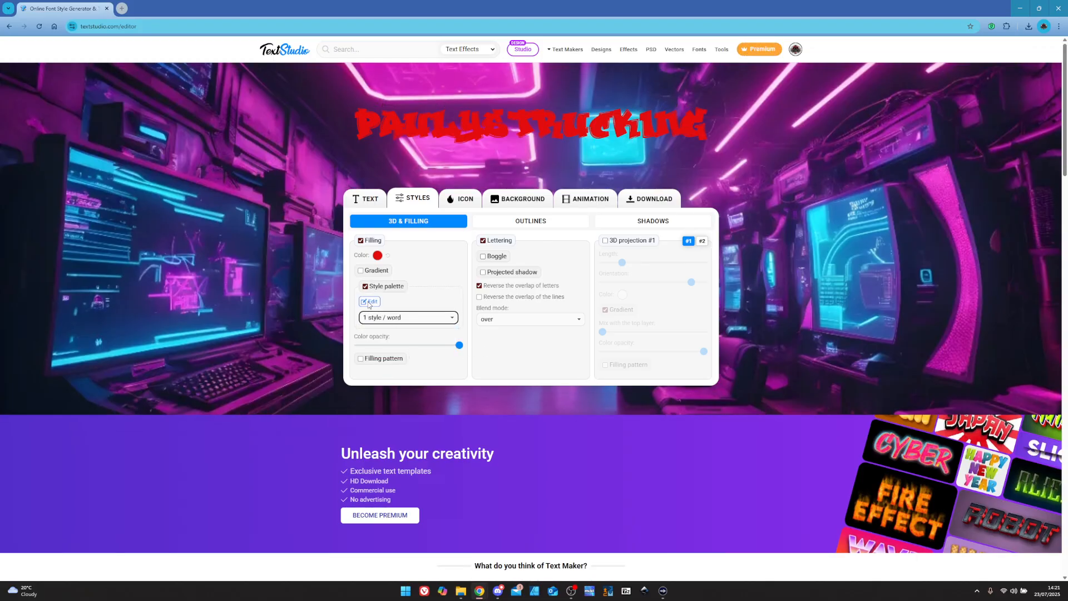
click(370, 302)
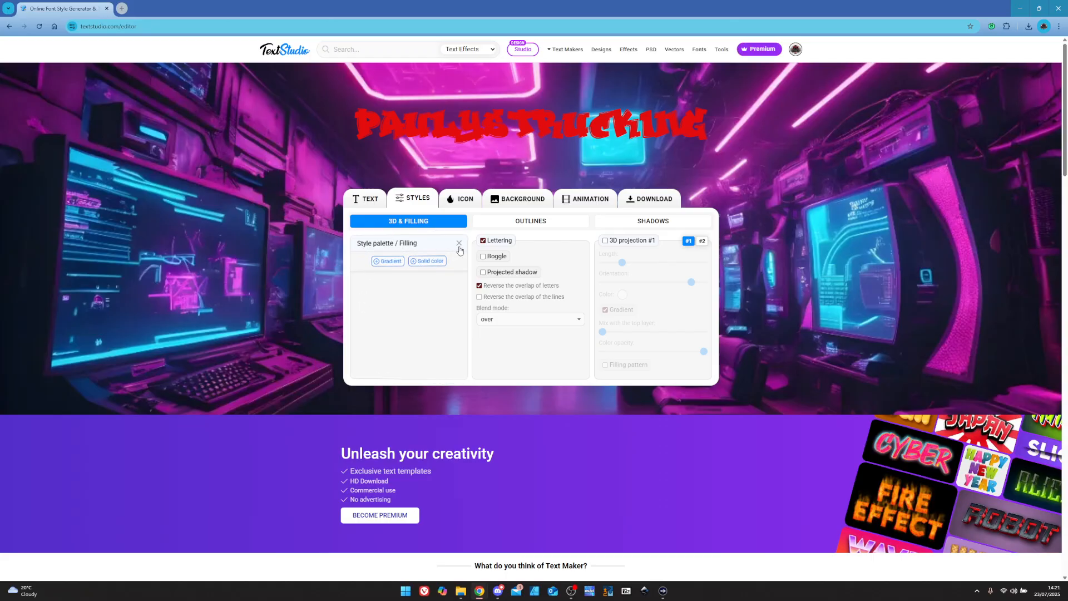
click(459, 246)
click(360, 287)
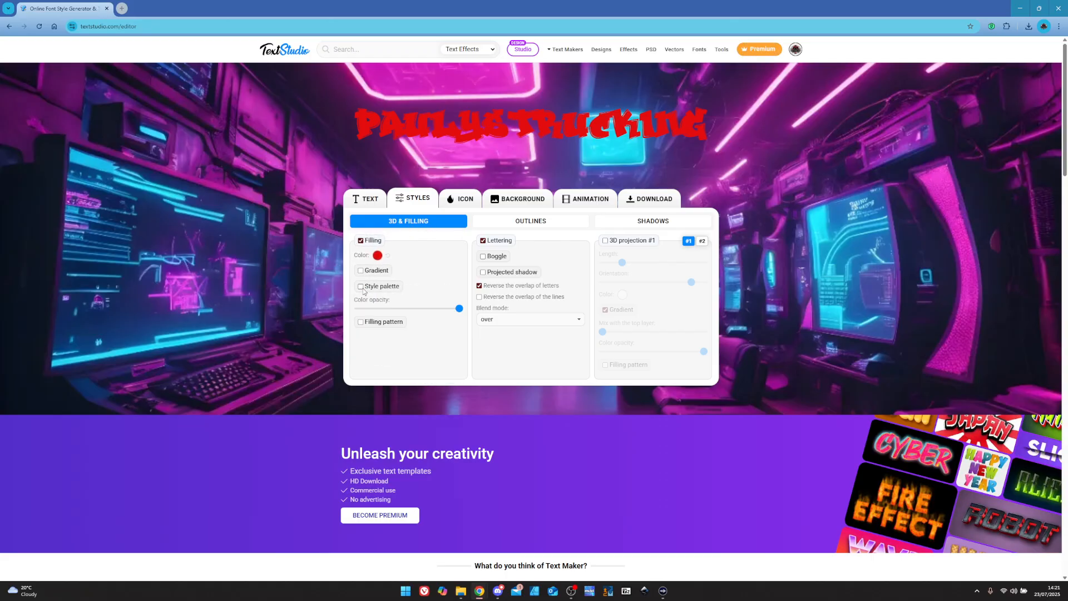
Step: Try a filling pattern on the text, switch it off again and turn off lettering
click(361, 323)
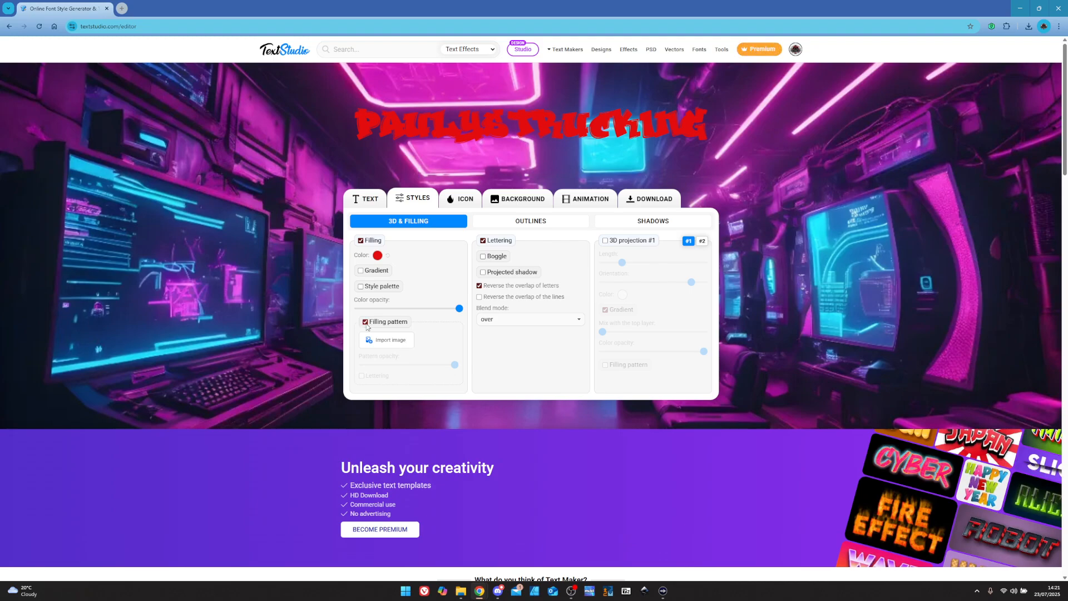
click(366, 322)
click(483, 241)
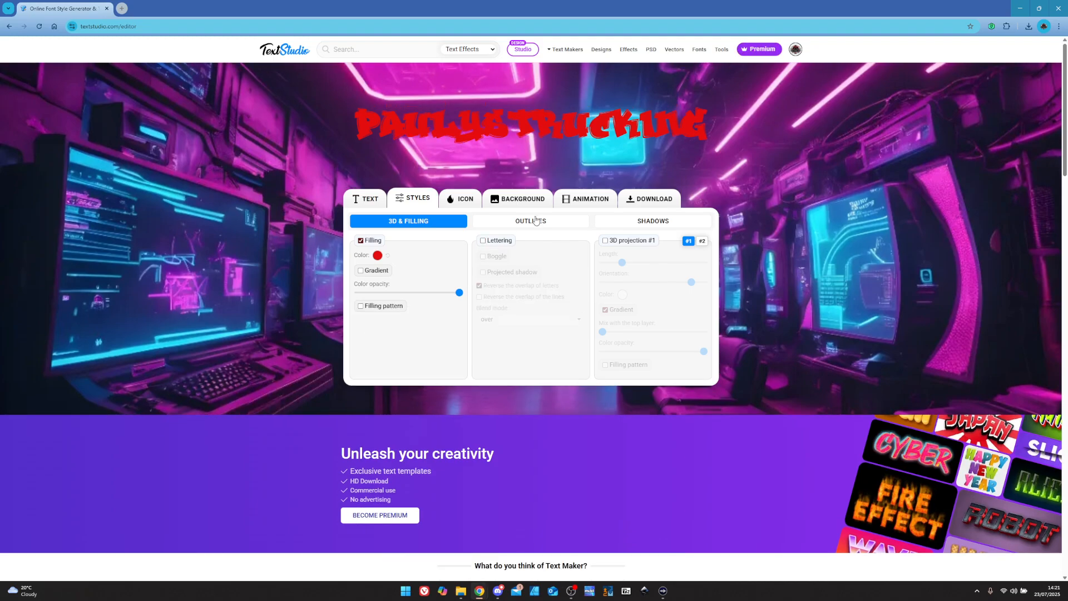
Step: Add Outline #1 in black around the text and set its size to 11%
click(533, 223)
click(370, 243)
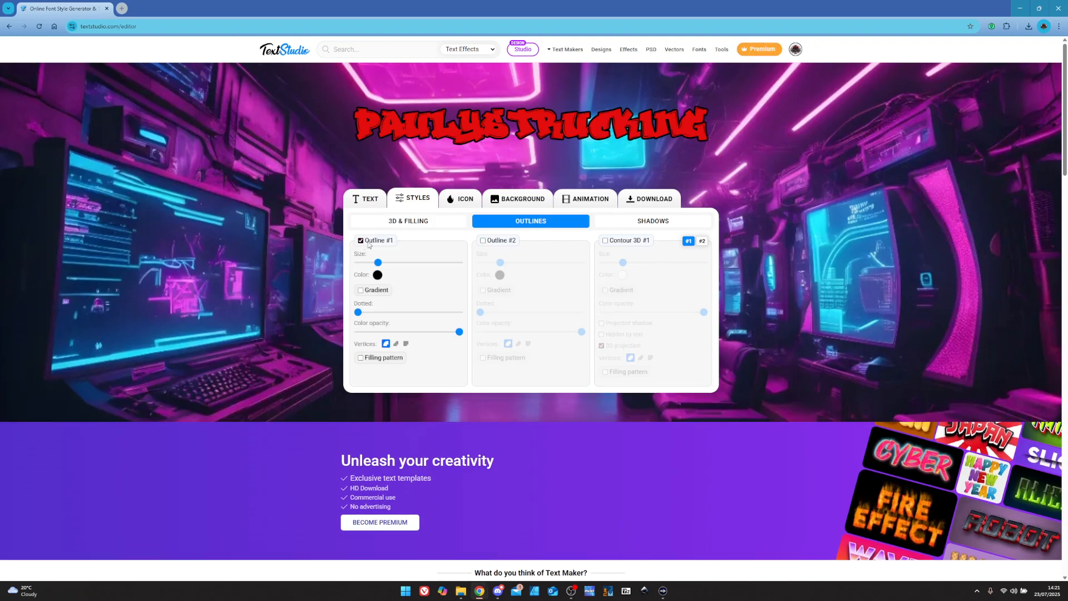
mouse_move(380, 267)
mouse_down()
mouse_move(414, 269)
mouse_move(369, 269)
mouse_up()
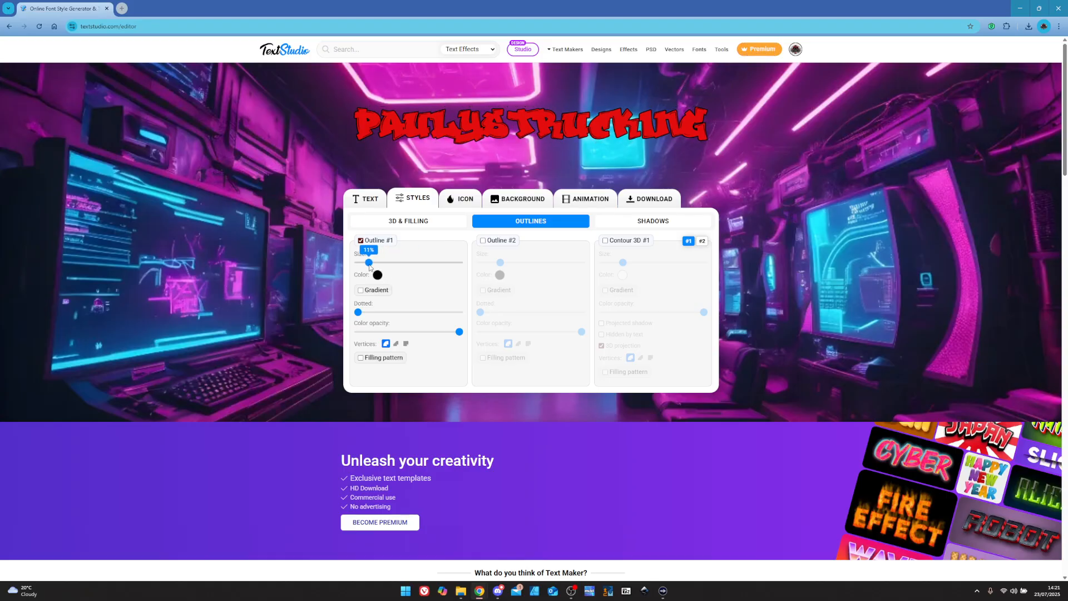
Step: Try Contour 3D #1 on the text with a smaller size and colour #000000, and switch it off again
click(606, 241)
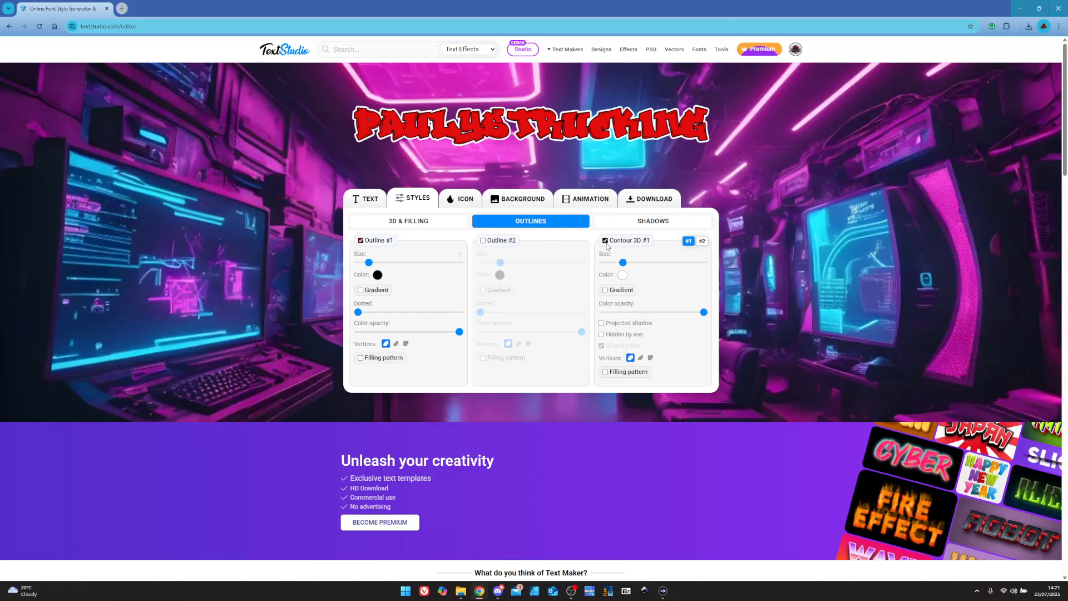
mouse_move(624, 264)
mouse_down()
mouse_move(665, 264)
mouse_move(618, 262)
mouse_up()
click(623, 275)
click(638, 329)
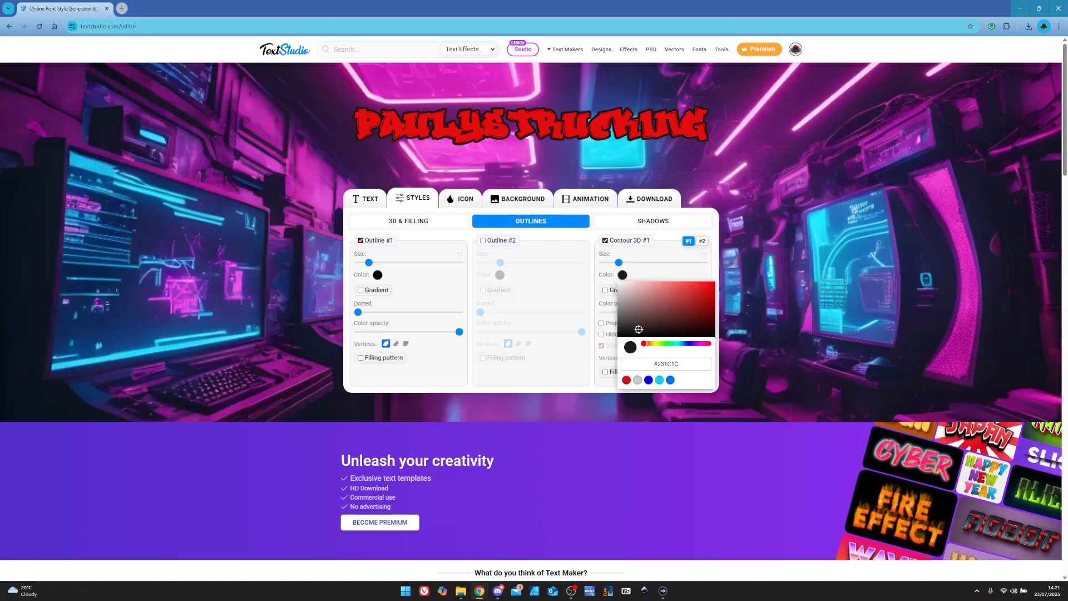
click(650, 321)
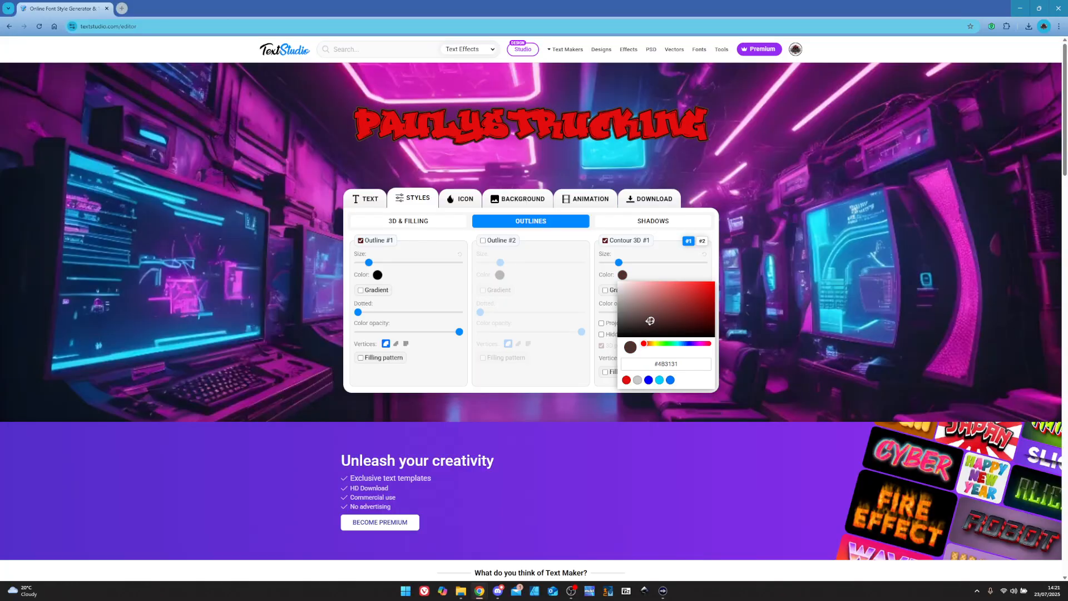
mouse_move(650, 321)
mouse_down()
mouse_move(638, 330)
mouse_move(708, 297)
mouse_move(617, 337)
mouse_up()
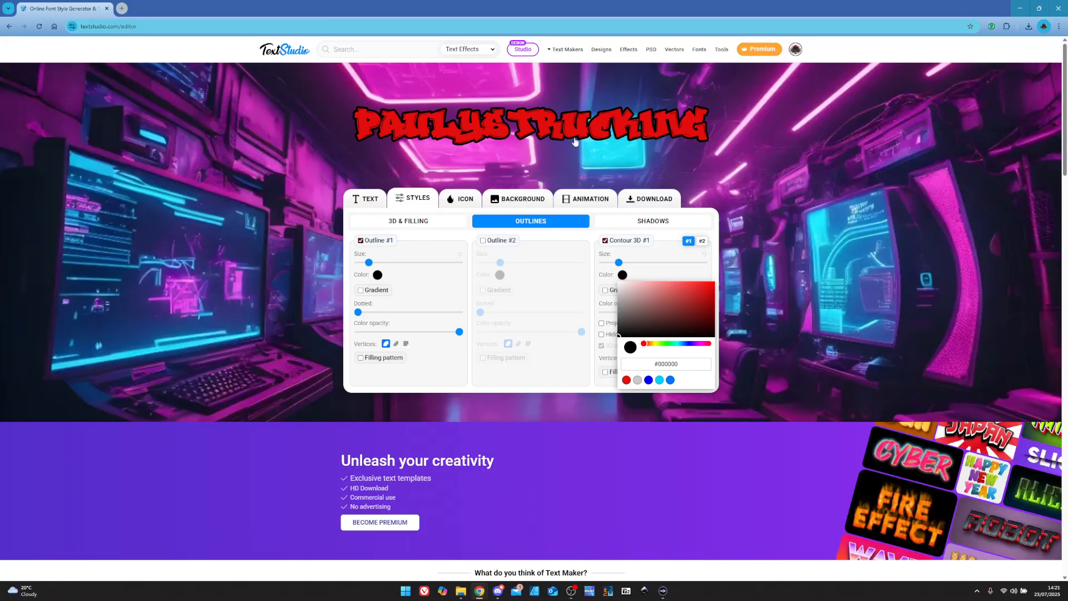
click(605, 241)
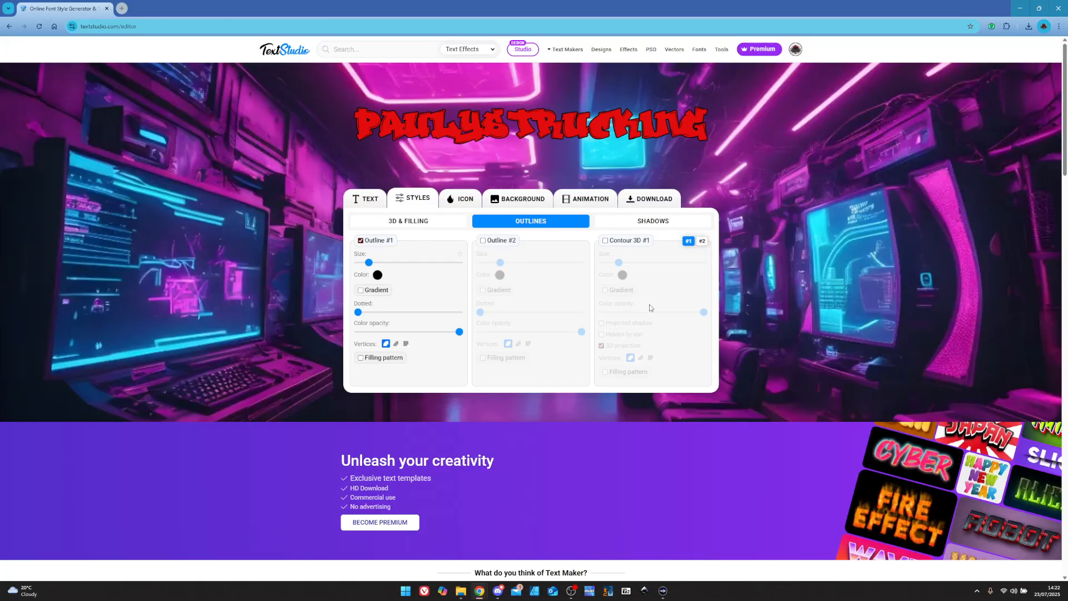
Step: Add Outer shadow #1 to the text and increase its size
click(647, 225)
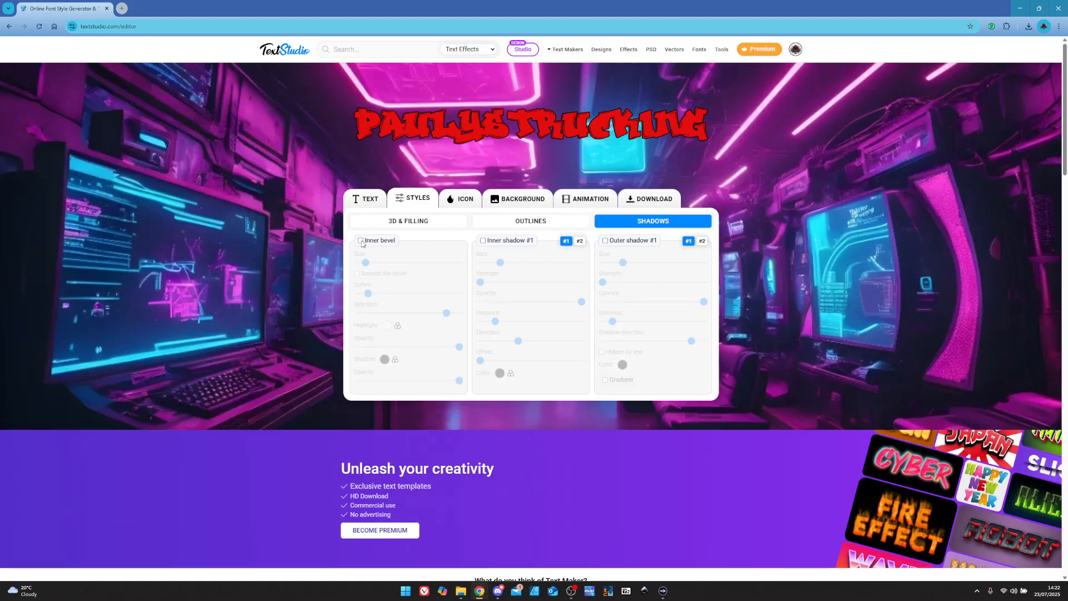
click(609, 242)
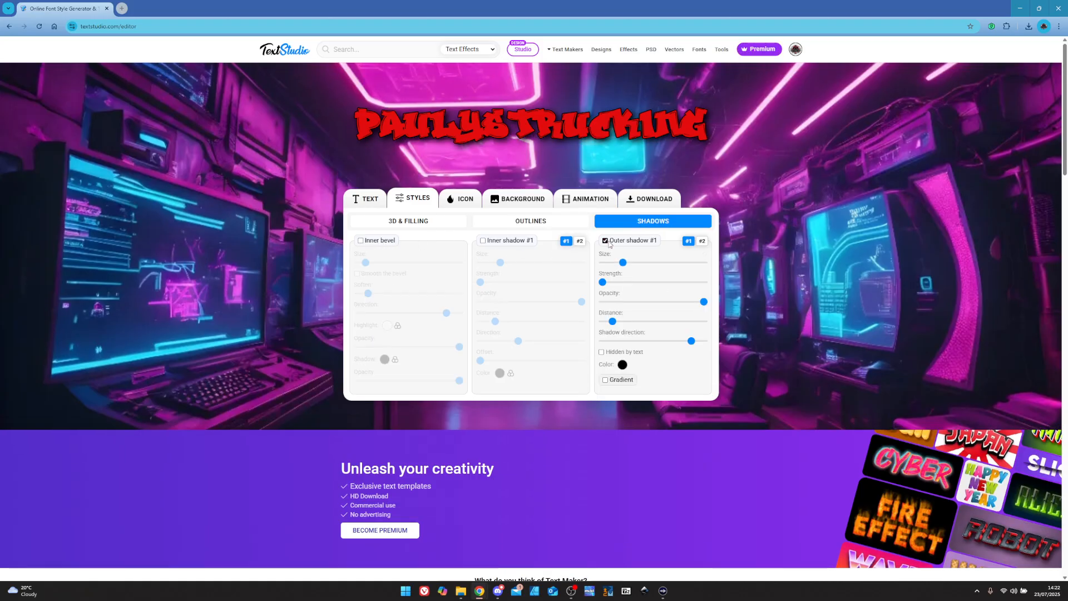
drag(631, 264, 652, 263)
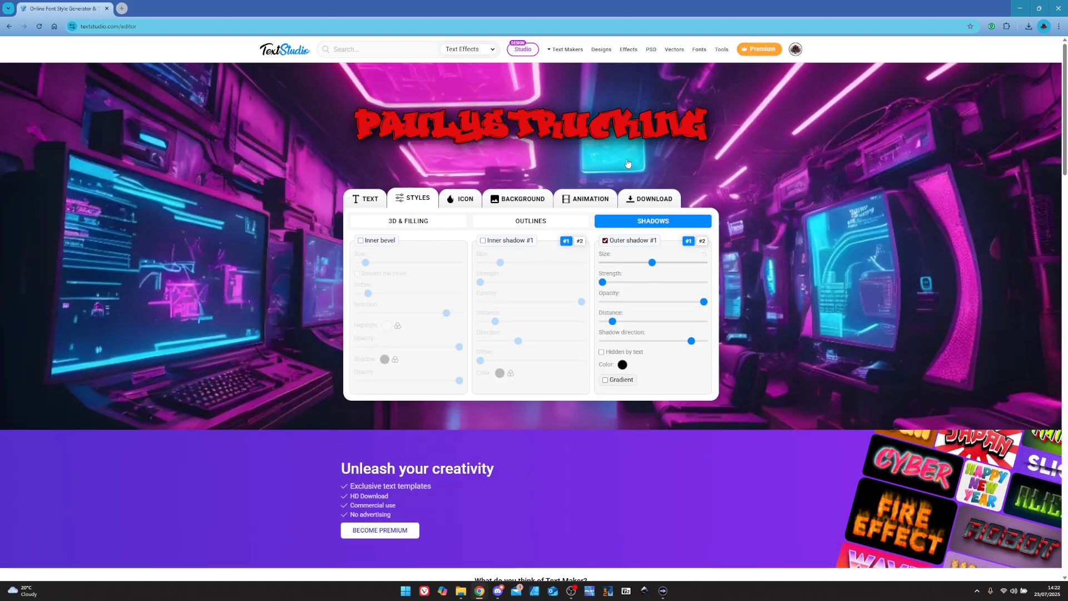
Step: Replace the background image with the pink comic preset that has a white starburst
click(538, 204)
scroll(470, 340, up, 1)
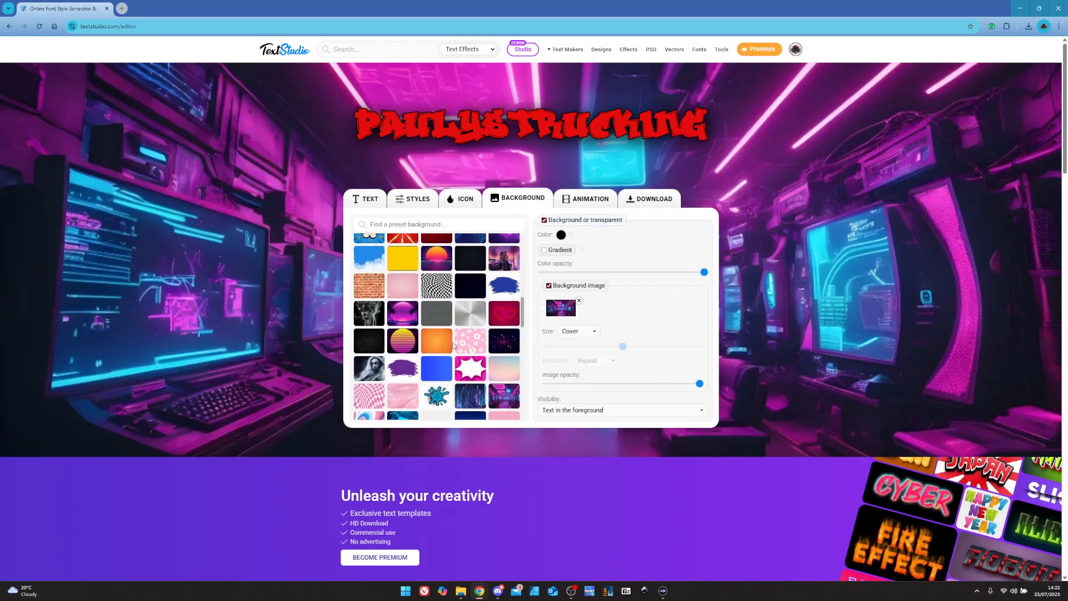
click(474, 408)
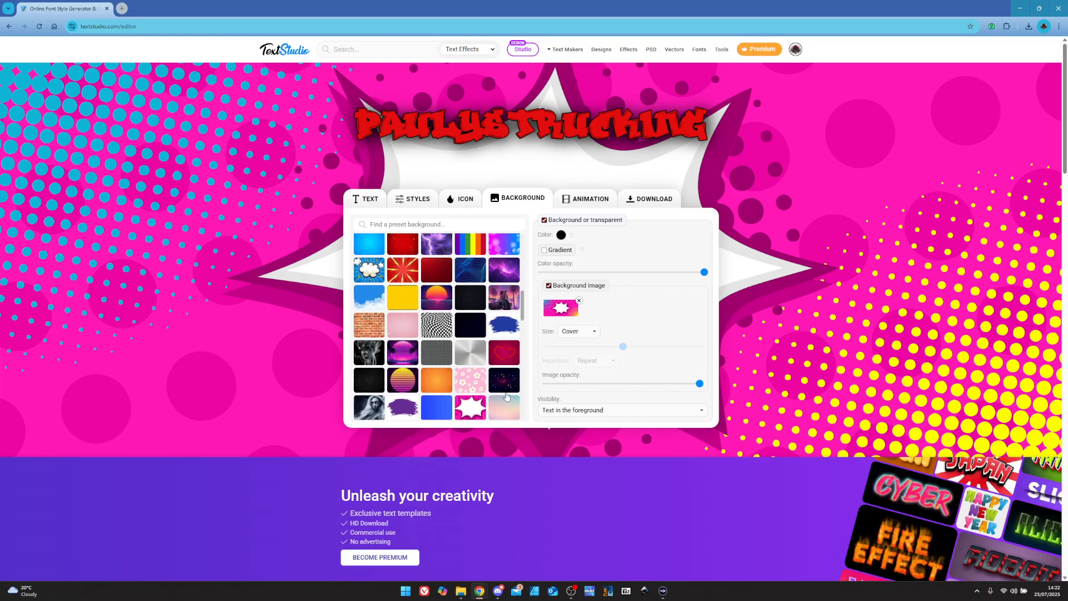
scroll(418, 386, up, 3)
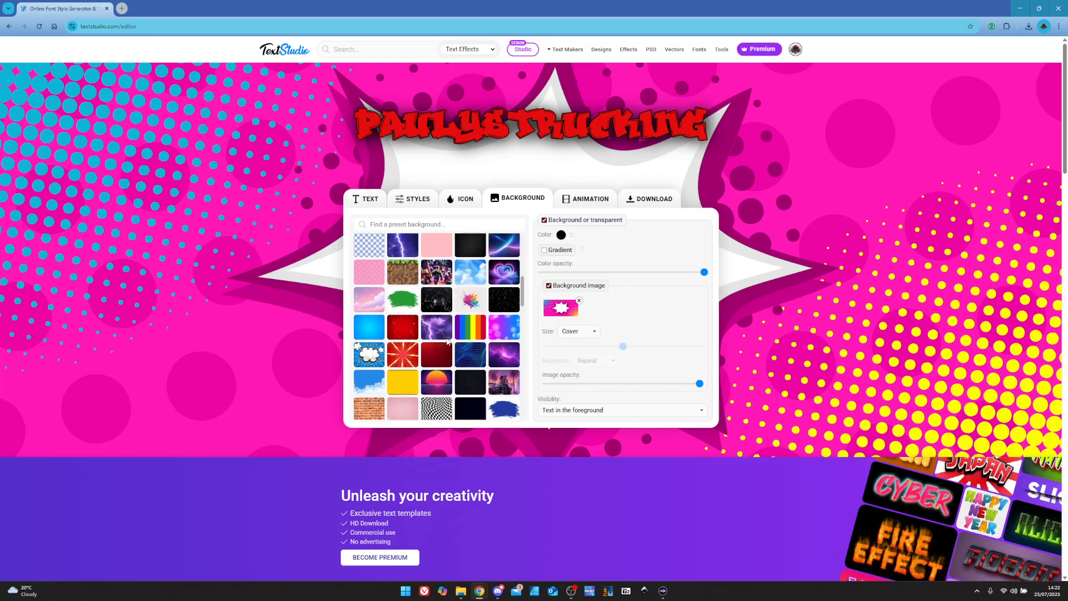
Step: Try the lips, heart, Super Mario, gold frame, rifle, pistol, dripping blood and 2025 icons beside the text
click(450, 202)
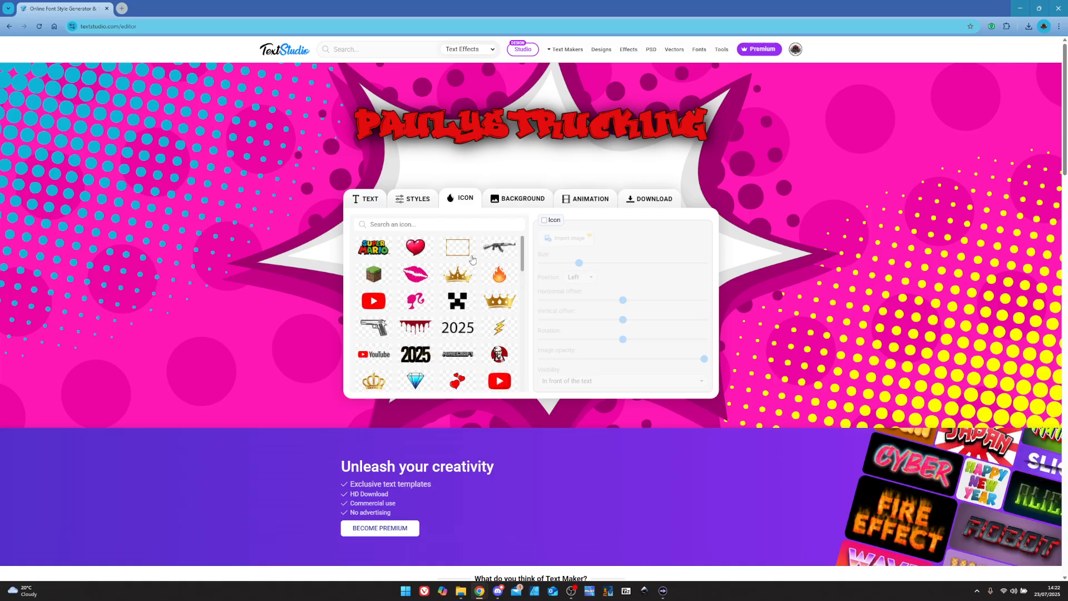
click(408, 277)
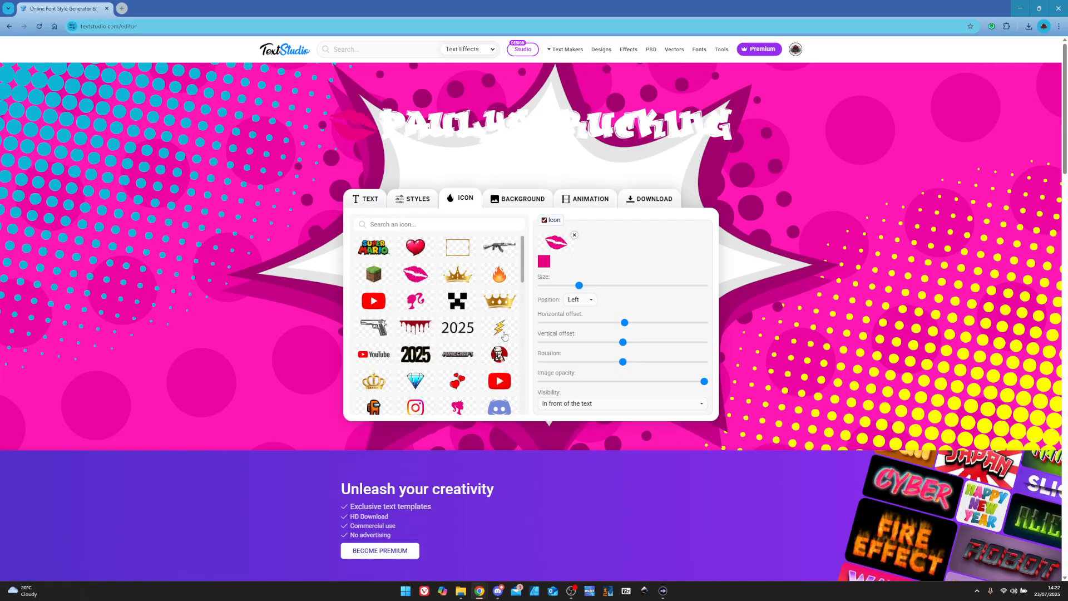
click(574, 235)
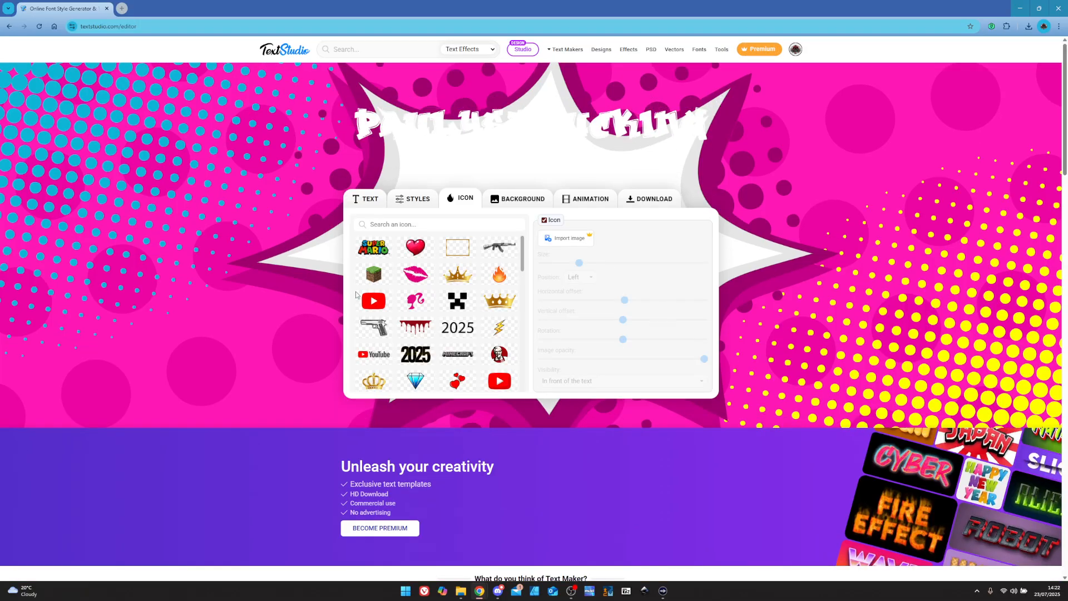
click(410, 248)
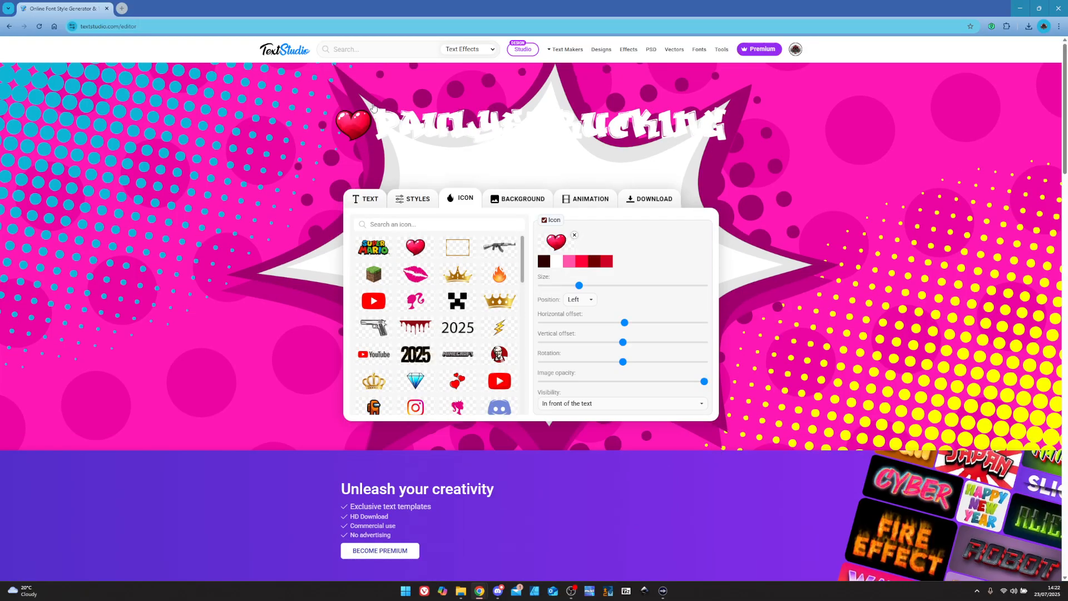
click(379, 253)
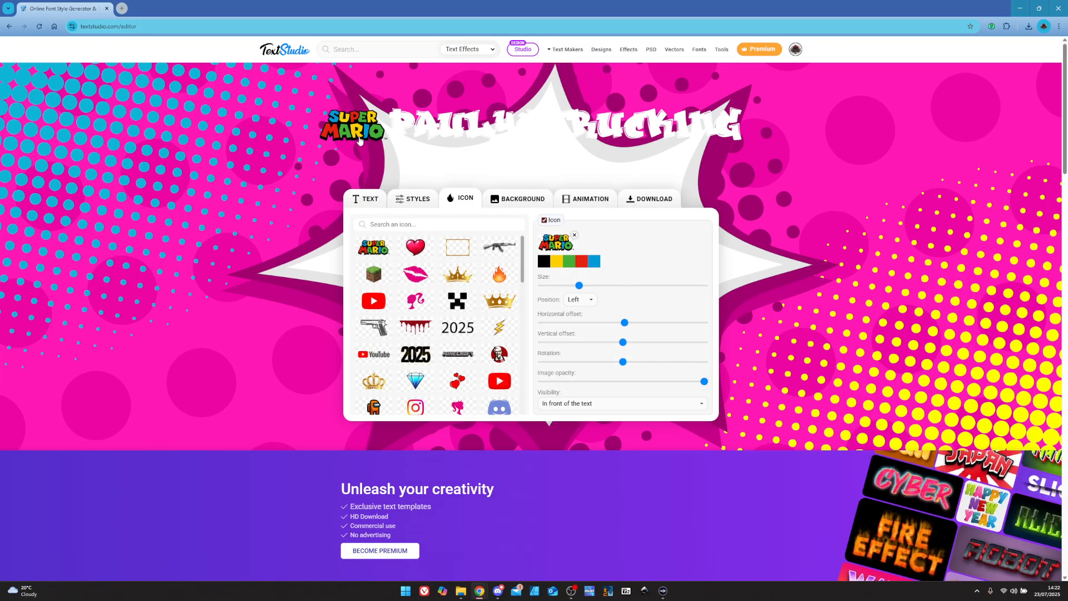
click(464, 252)
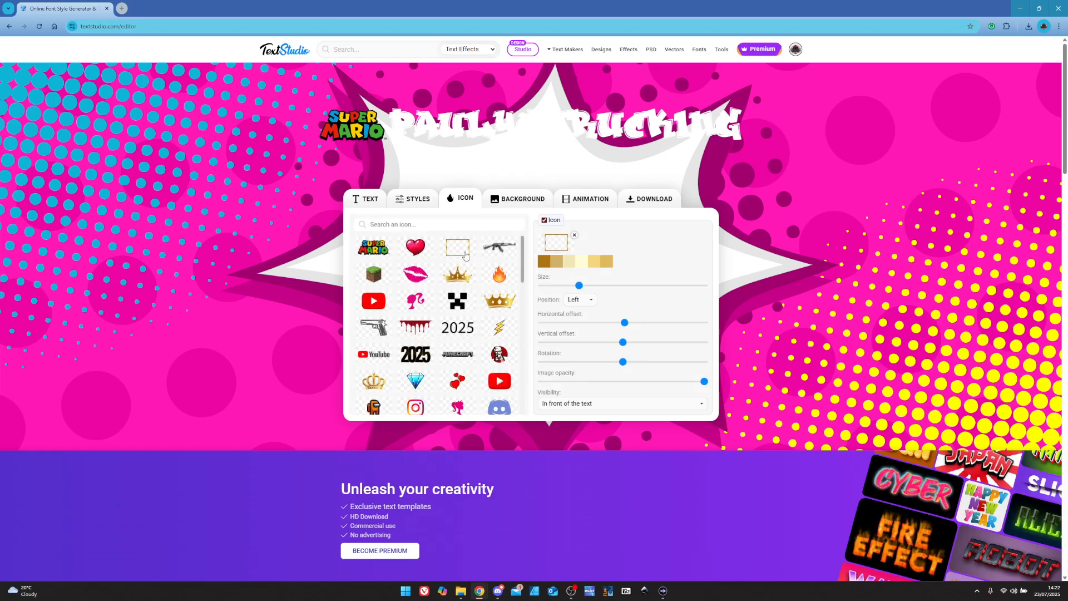
click(504, 249)
click(374, 328)
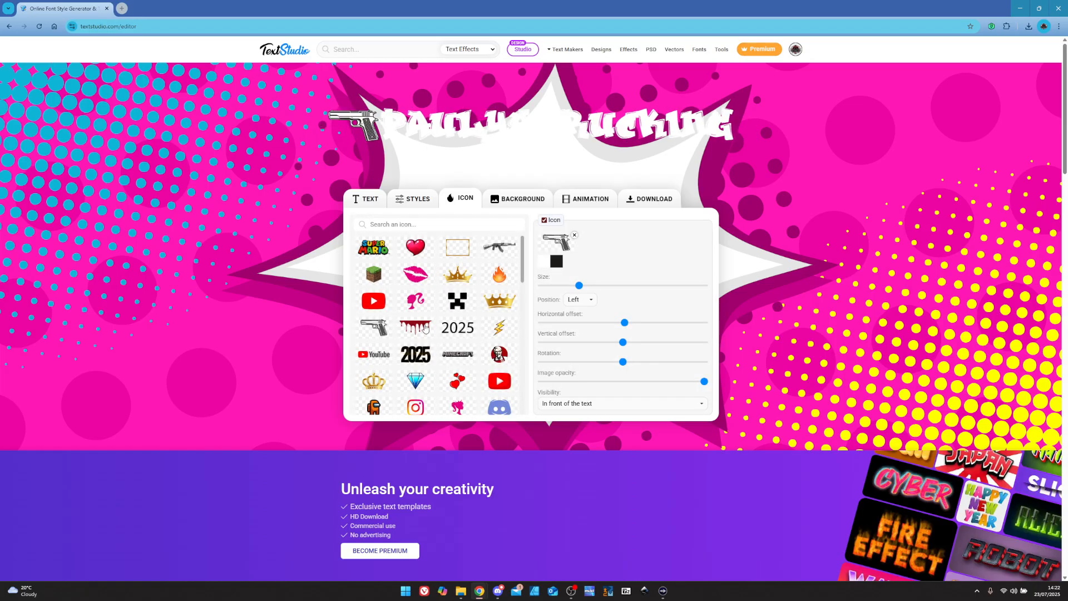
click(425, 328)
click(416, 356)
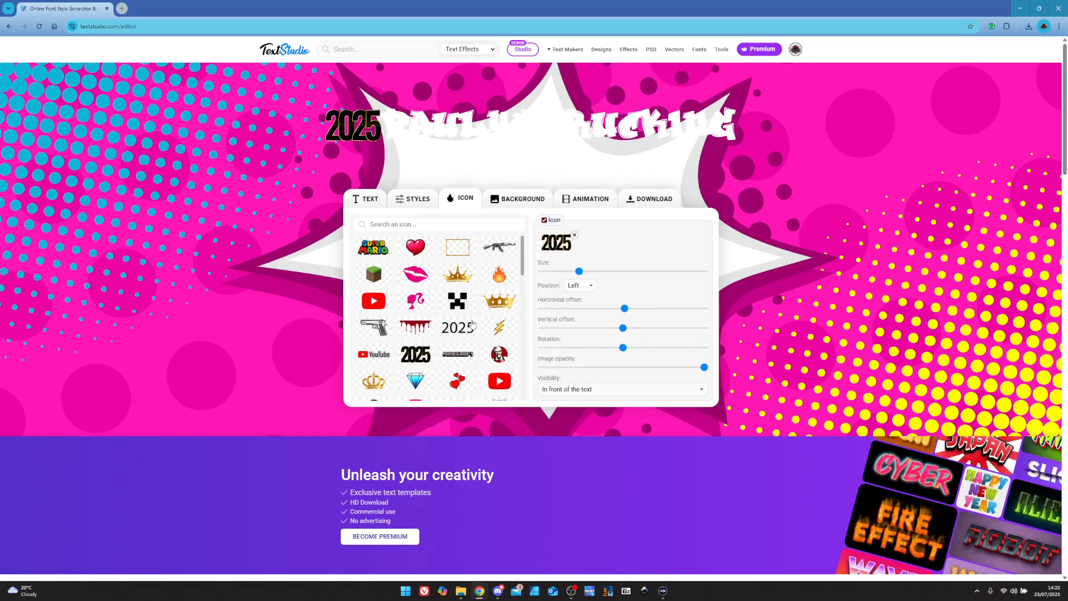
Step: Place the gold crown icon before the text and reduce its size to about 59%
click(505, 303)
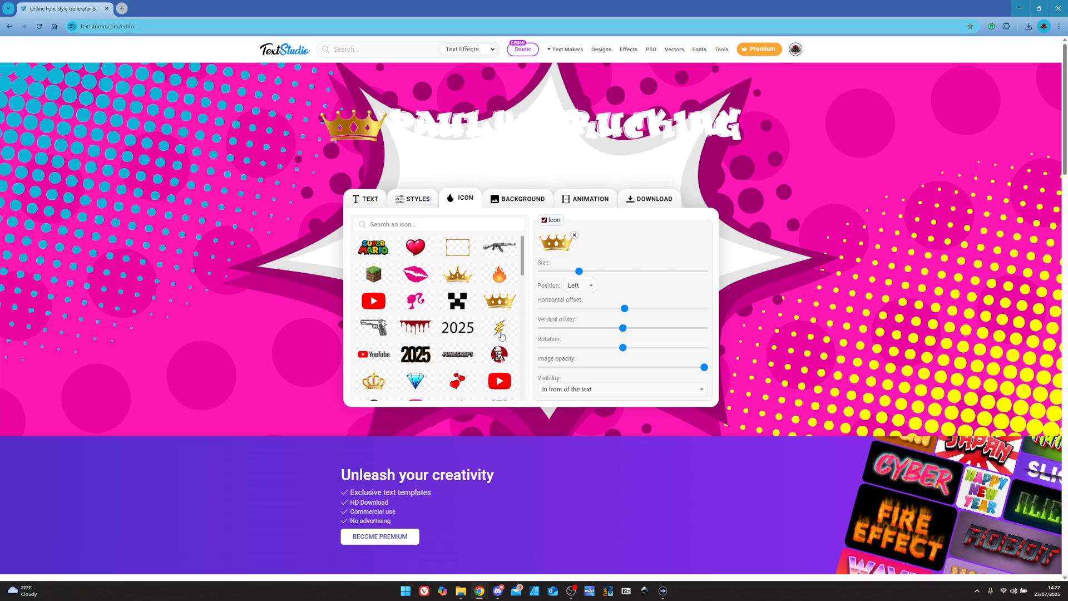
click(592, 271)
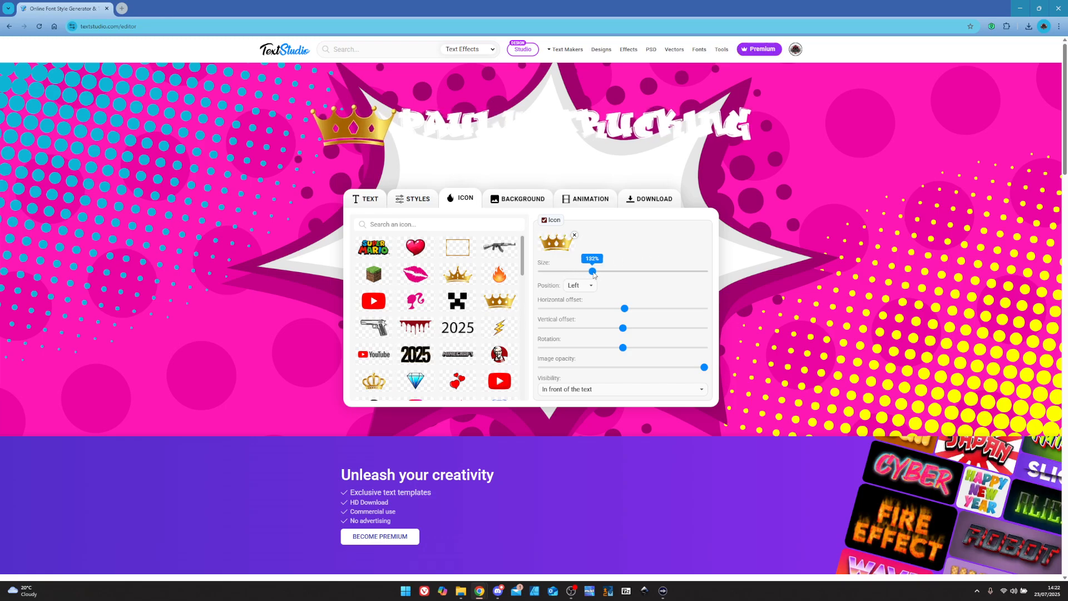
drag(593, 275, 563, 273)
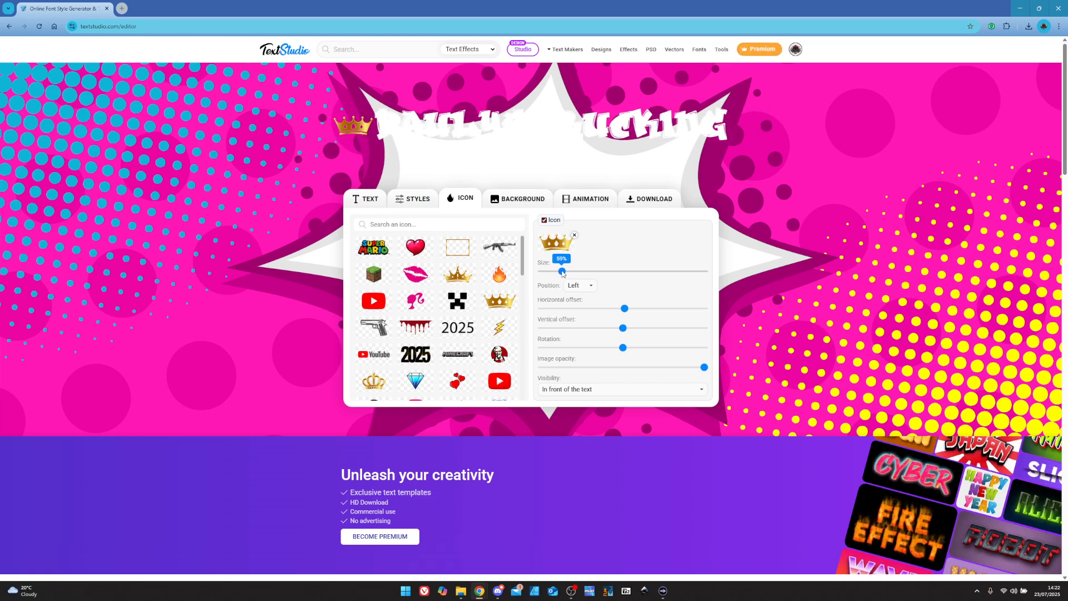
Step: Try the Blink animation and the premium Blur animation on the text, and dismiss the premium offer
click(517, 198)
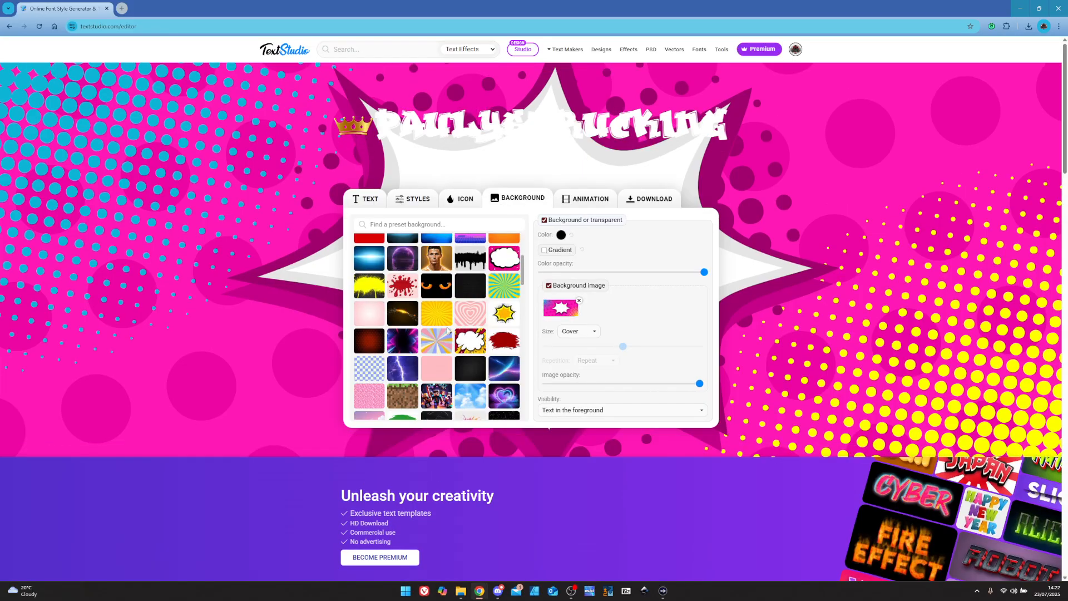
click(586, 198)
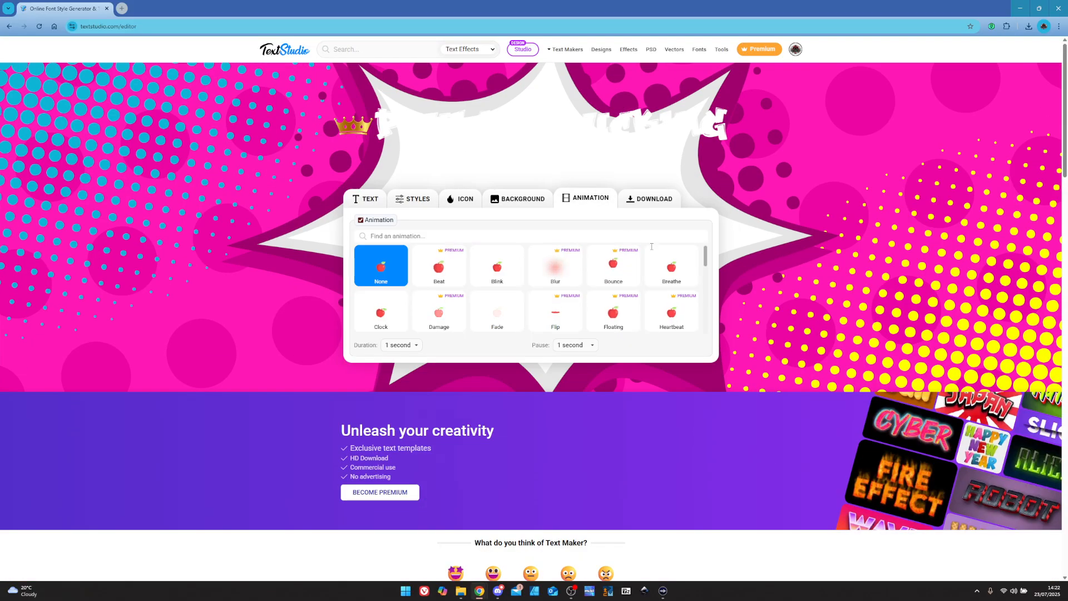
click(497, 273)
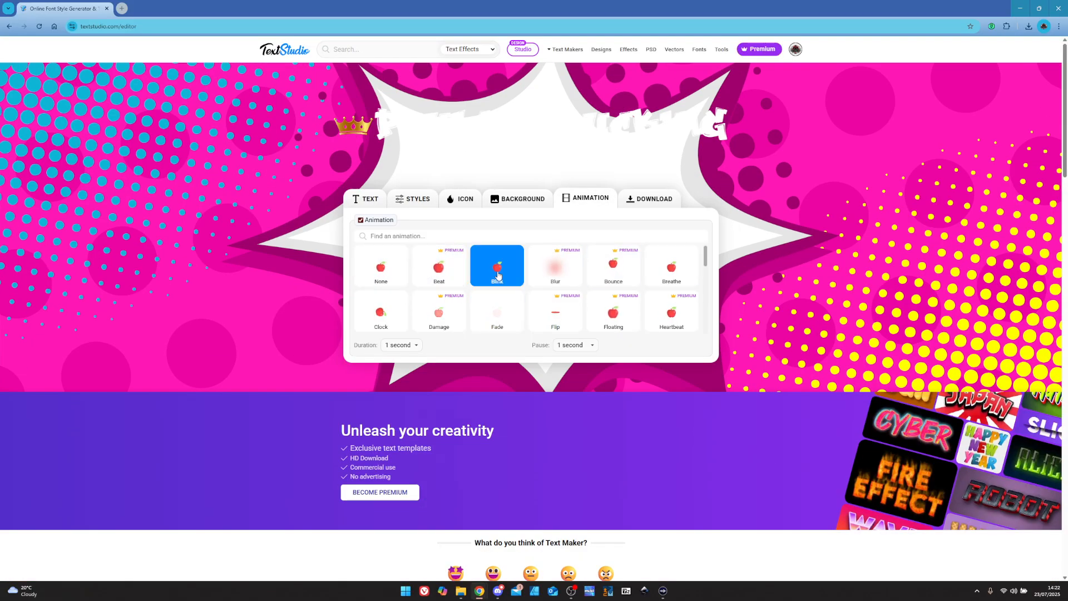
click(547, 275)
click(623, 223)
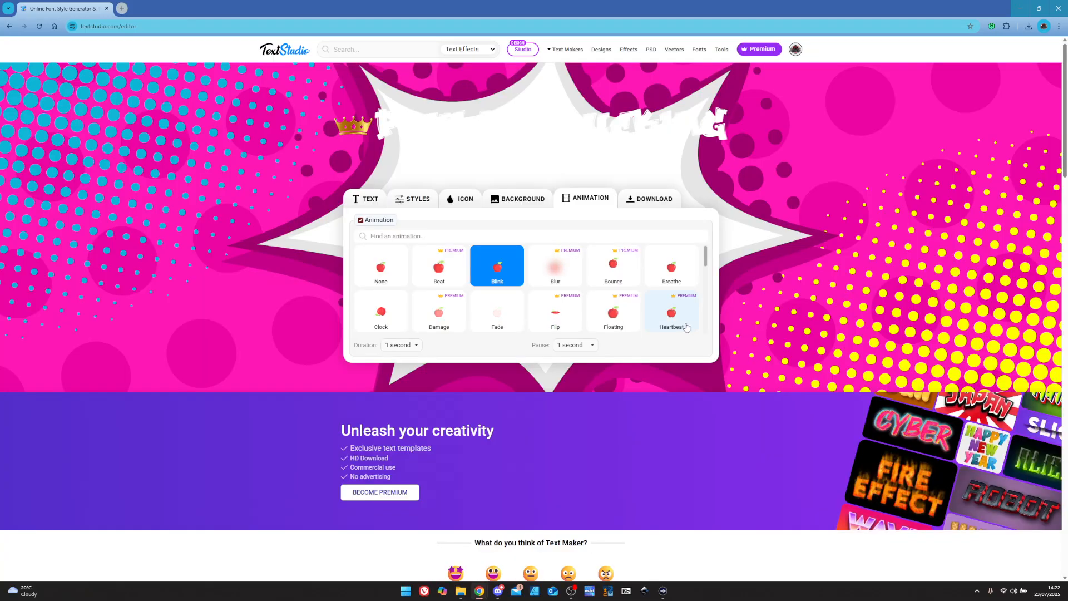
Step: Try the PRO download quality for the animated design and dismiss the premium offer
click(660, 206)
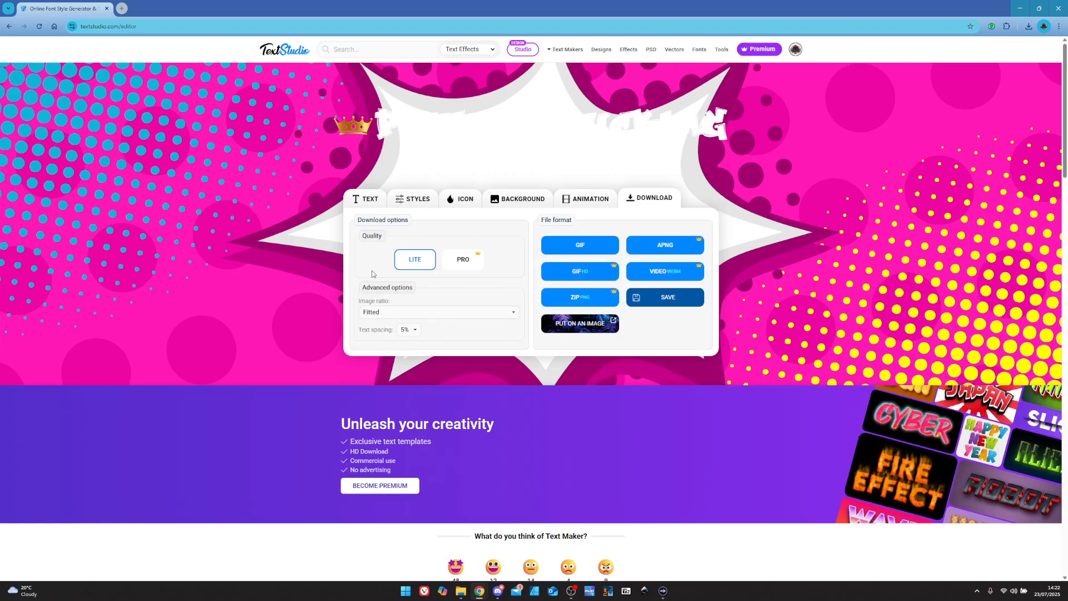
click(477, 266)
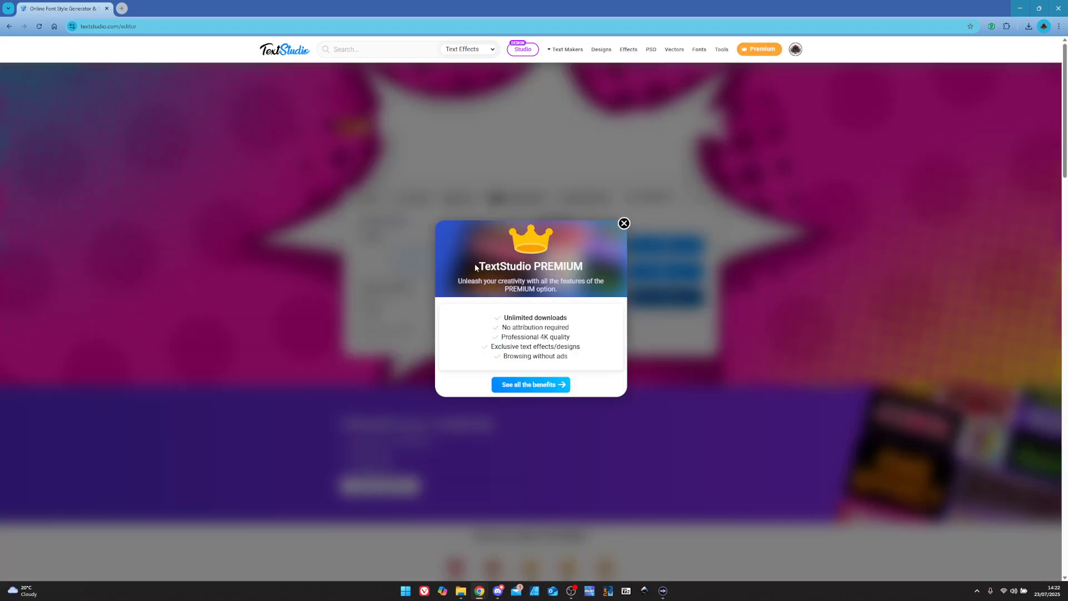
click(624, 223)
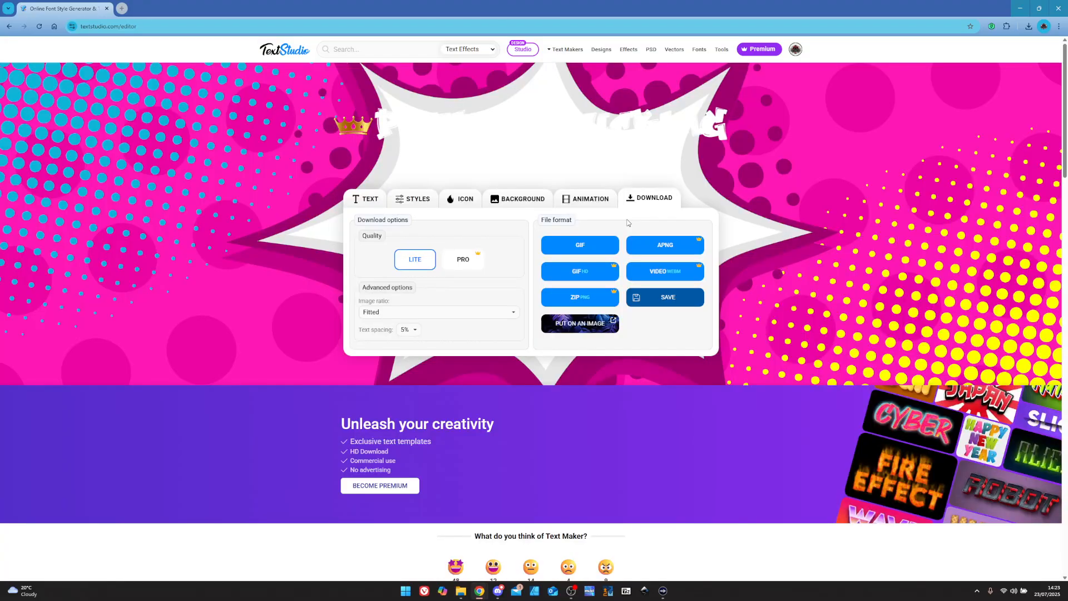
Step: Turn off the text animation and open the download options for the static design
click(606, 198)
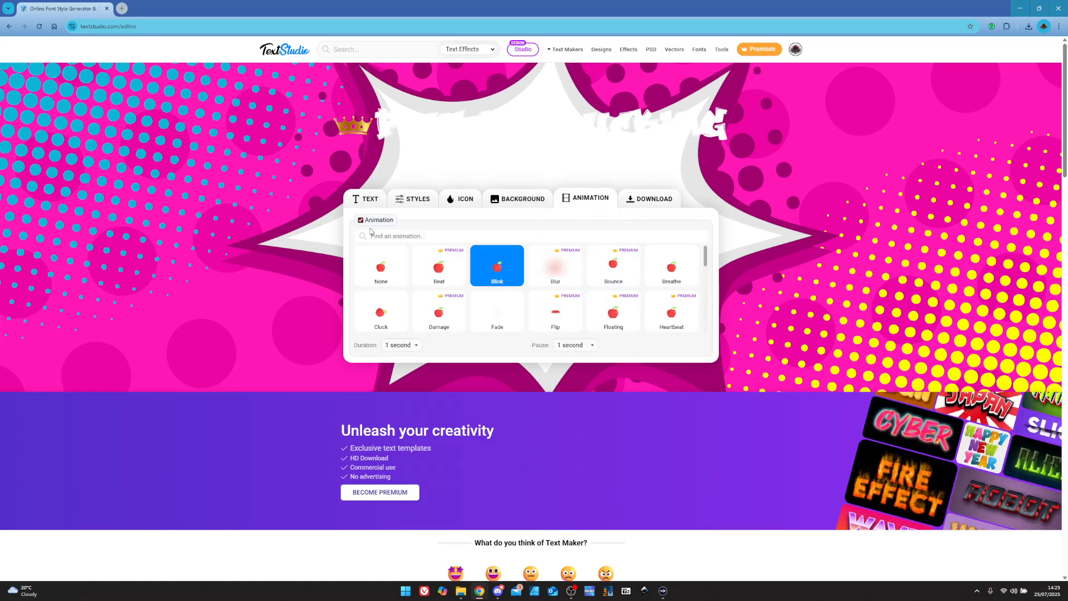
click(650, 199)
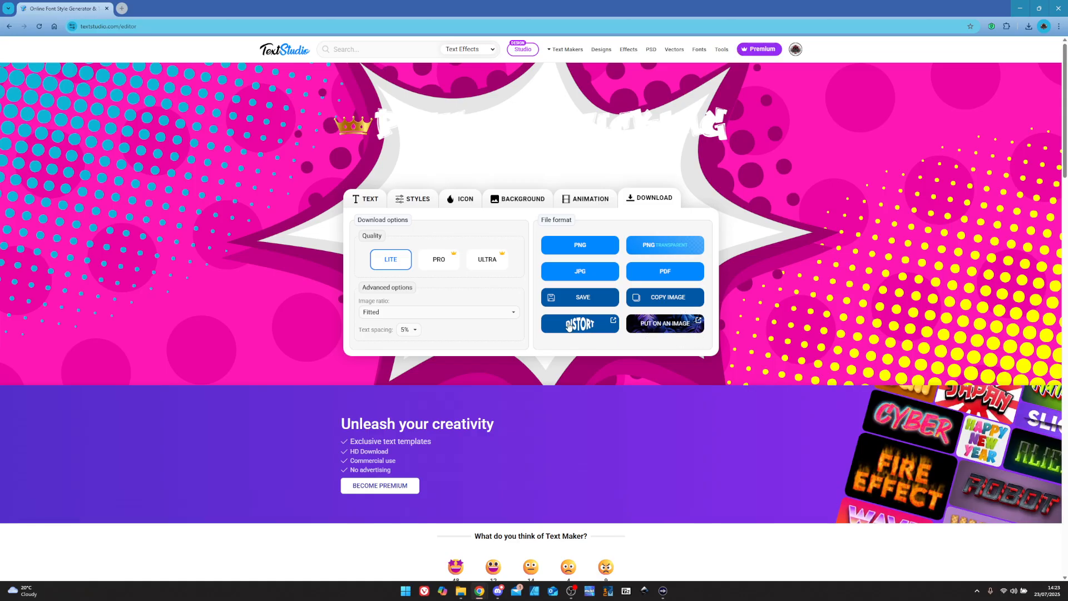
Step: Leave the current design without saving and open the Text Warper
mouse_move(568, 50)
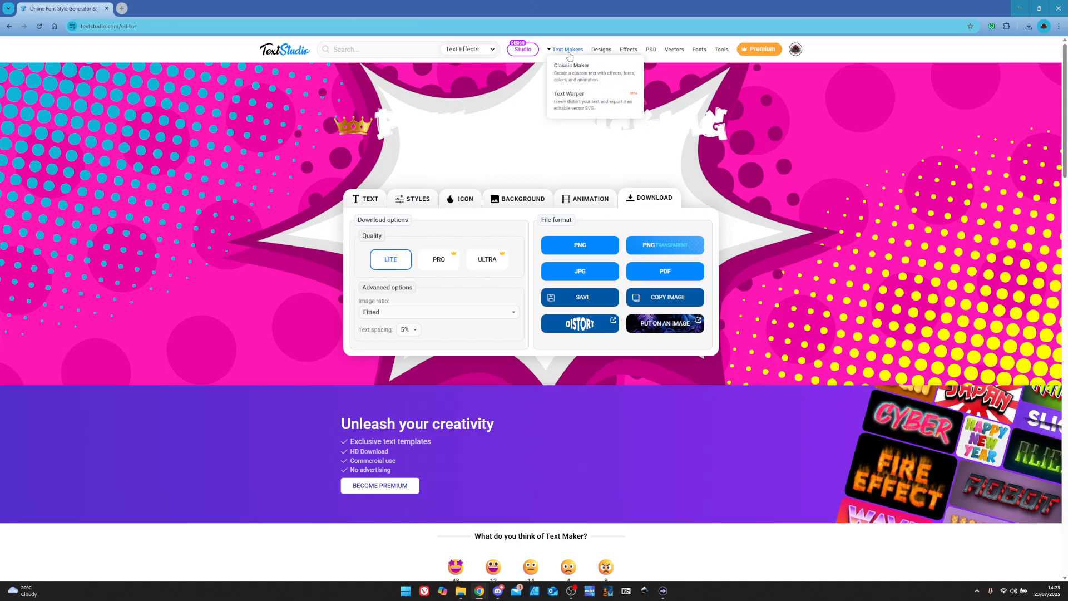
click(574, 98)
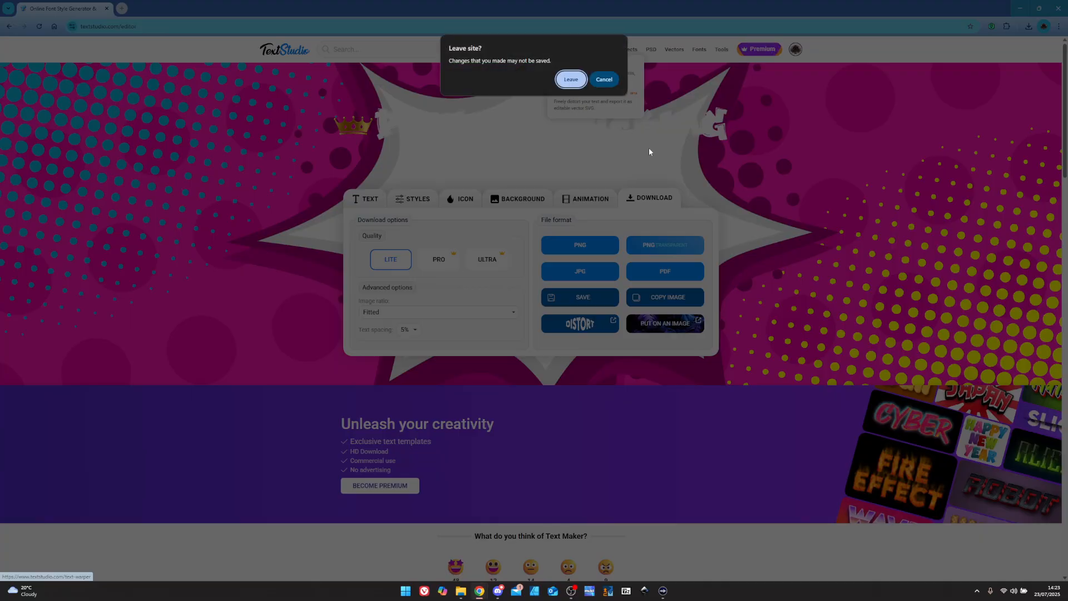
click(571, 80)
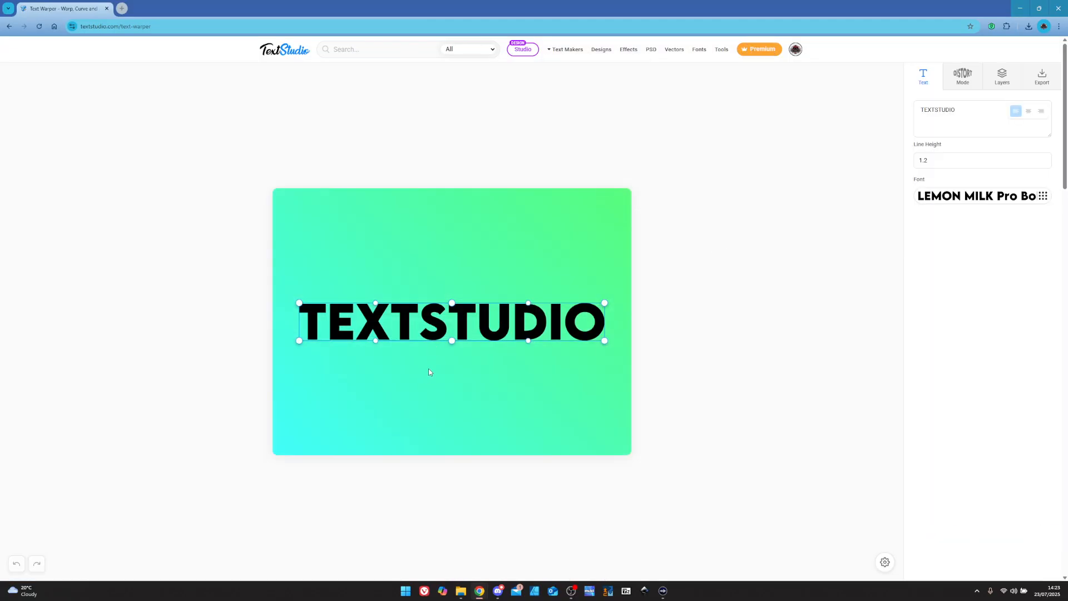
Step: Stretch the TEXTSTUDIO text vertically to nearly fill the canvas by moving its upper and lower midpoints and four corner points outward
drag(448, 346, 449, 421)
drag(457, 304, 457, 217)
drag(610, 305, 608, 218)
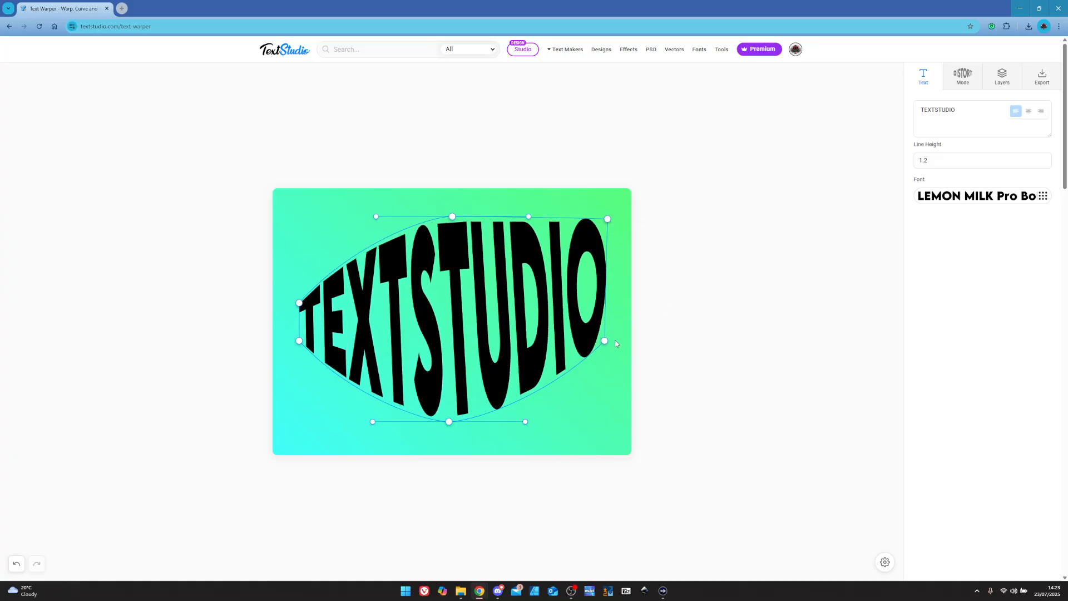
drag(605, 341, 614, 451)
drag(299, 303, 284, 205)
drag(296, 340, 290, 429)
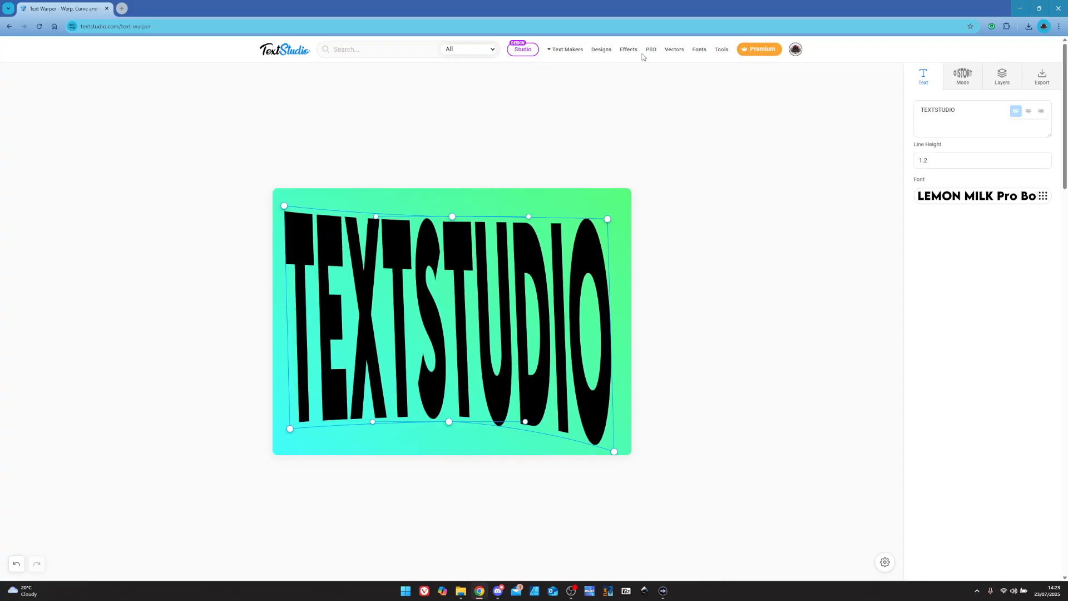
Step: Open the Text Makers overview page and examine the Classic Maker and Text Warper descriptions
click(567, 48)
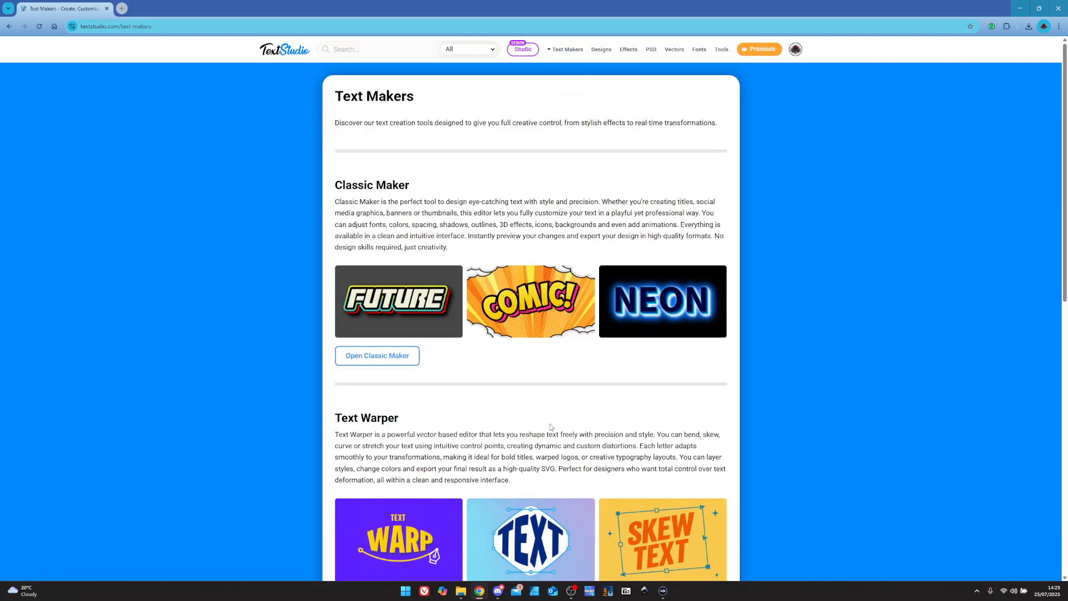
scroll(579, 388, down, 2)
scroll(579, 387, down, 5)
scroll(613, 333, up, 7)
mouse_move(564, 52)
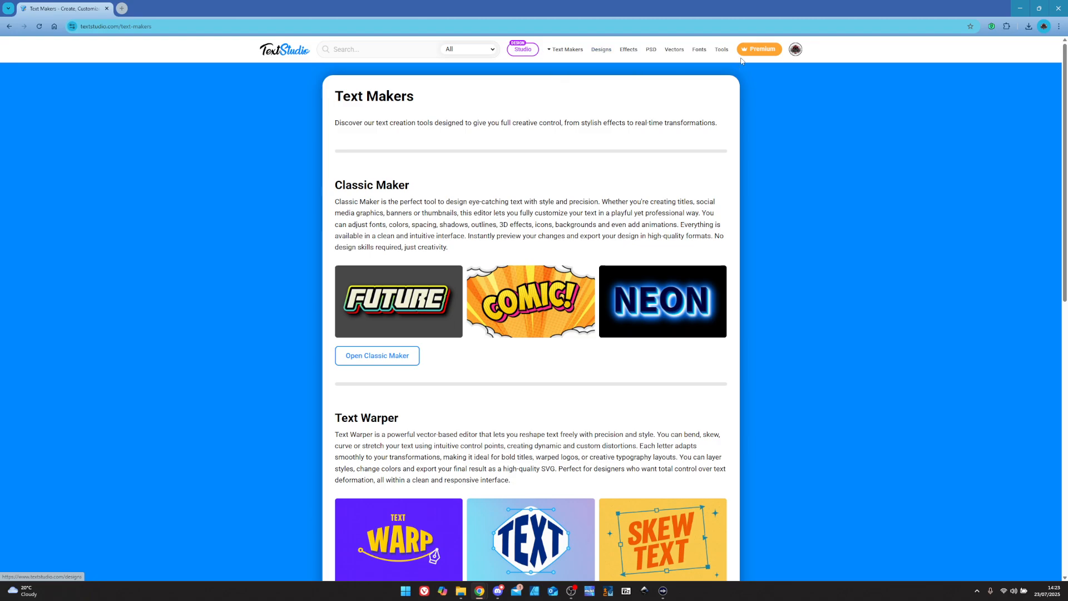
Step: Open the design Studio and dismiss the new project size presets
click(530, 53)
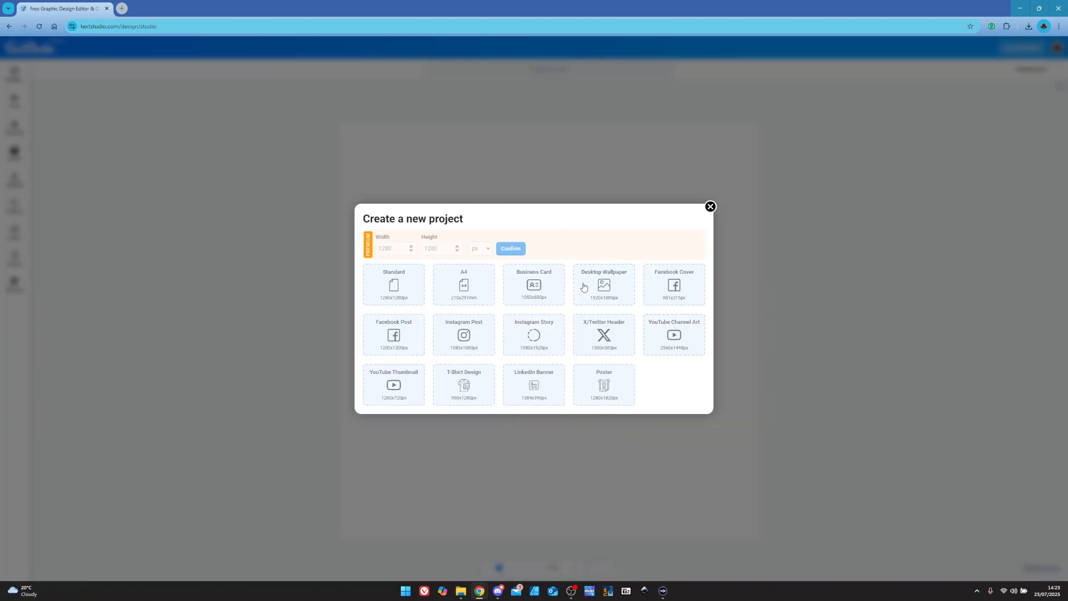
click(711, 207)
Step: Switch to File Explorer and open the New_Logo image from the pupz folder for viewing
mouse_move(463, 594)
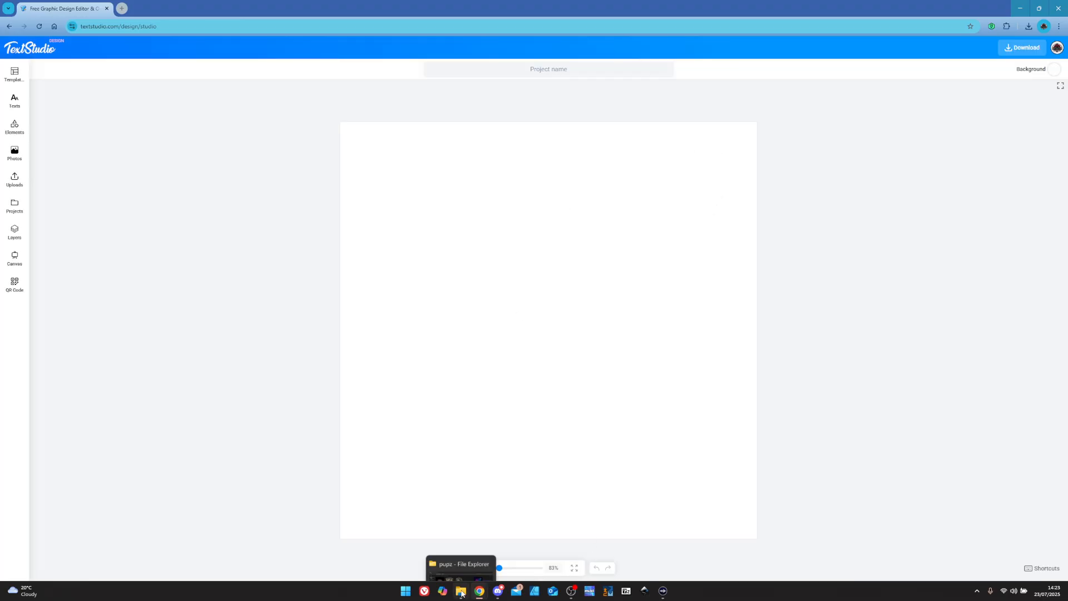
click(462, 593)
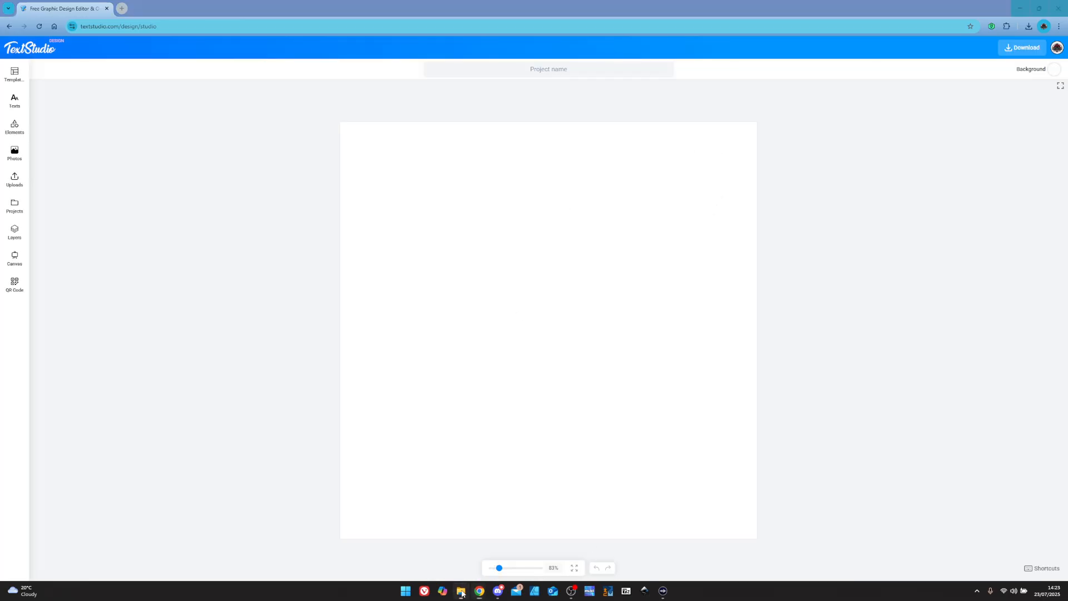
drag(369, 32, 522, 37)
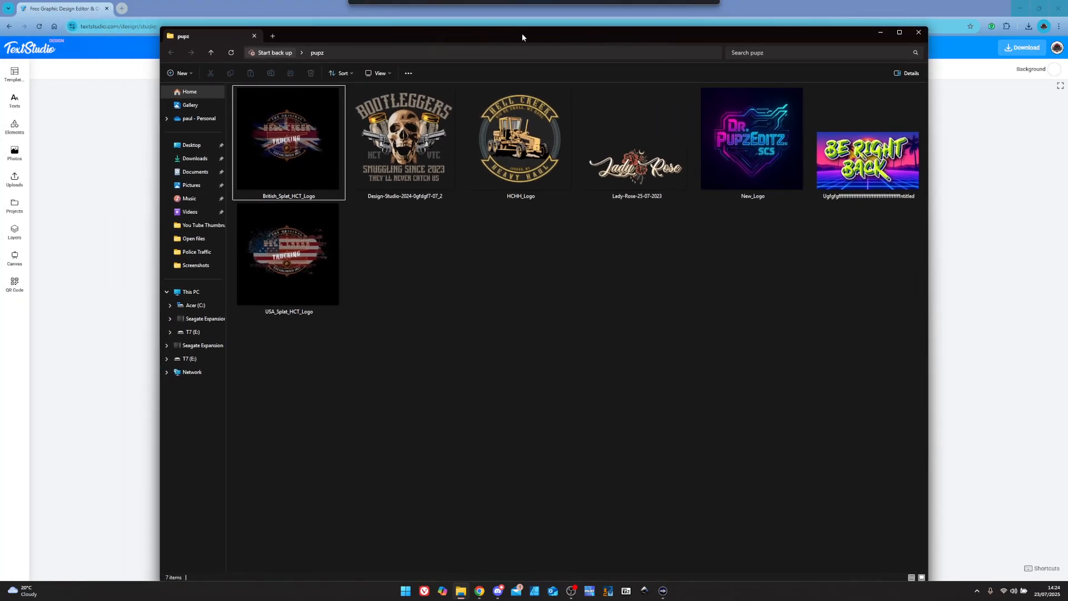
click(384, 76)
click(383, 76)
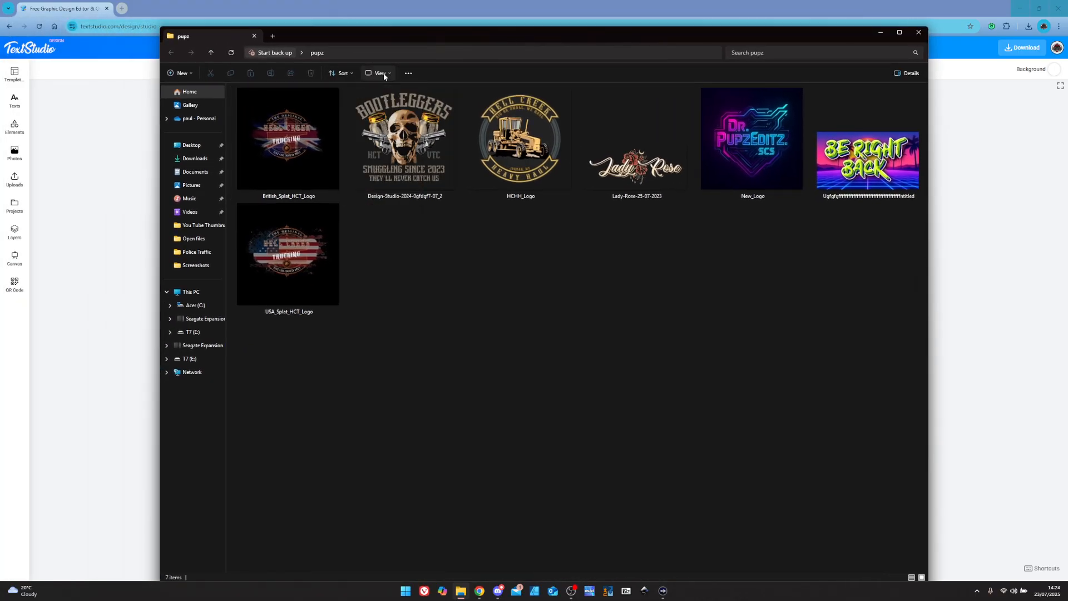
click(743, 142)
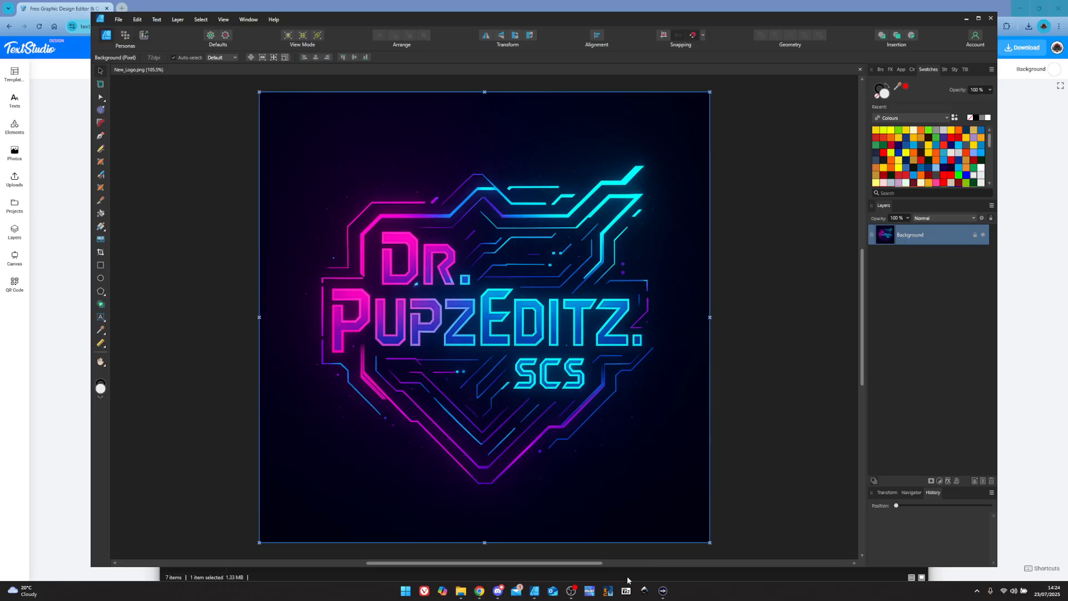
Step: Open the HCHH_Logo image from the pupz folder for viewing, and return to the folder
click(461, 590)
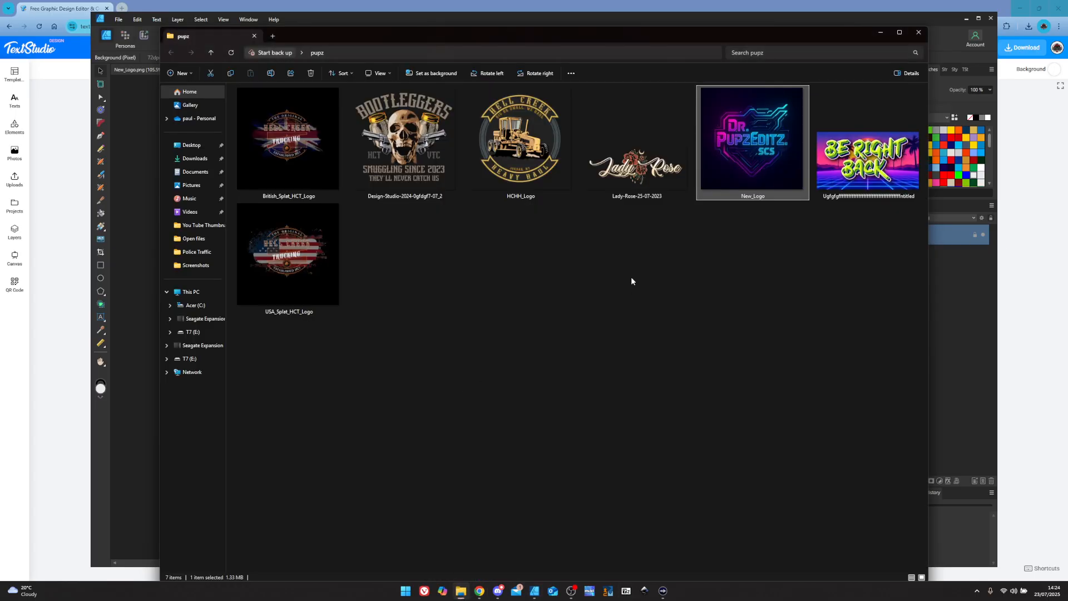
double_click(520, 158)
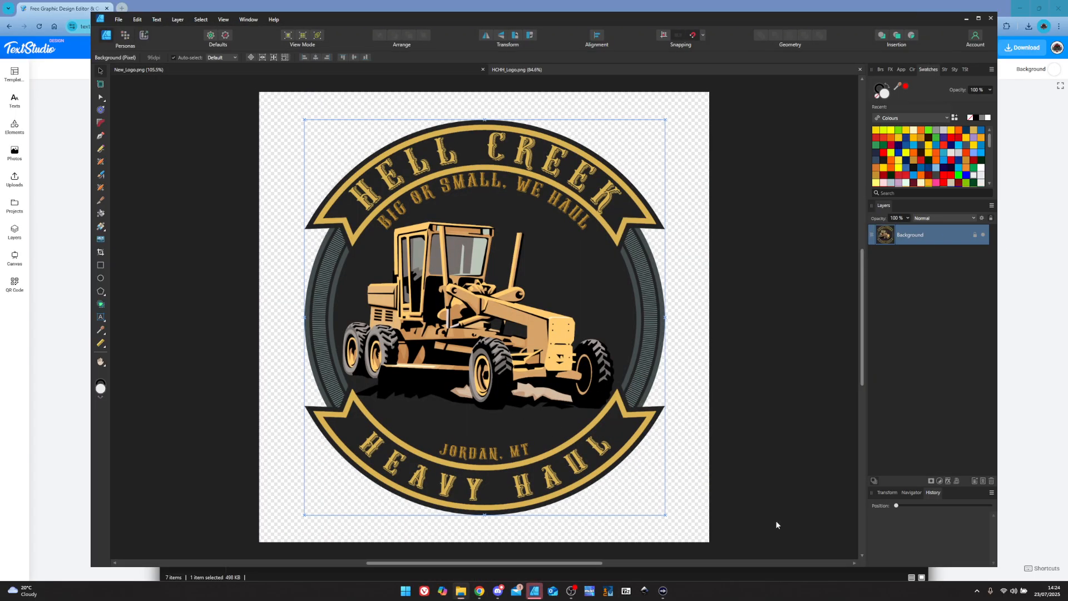
click(461, 591)
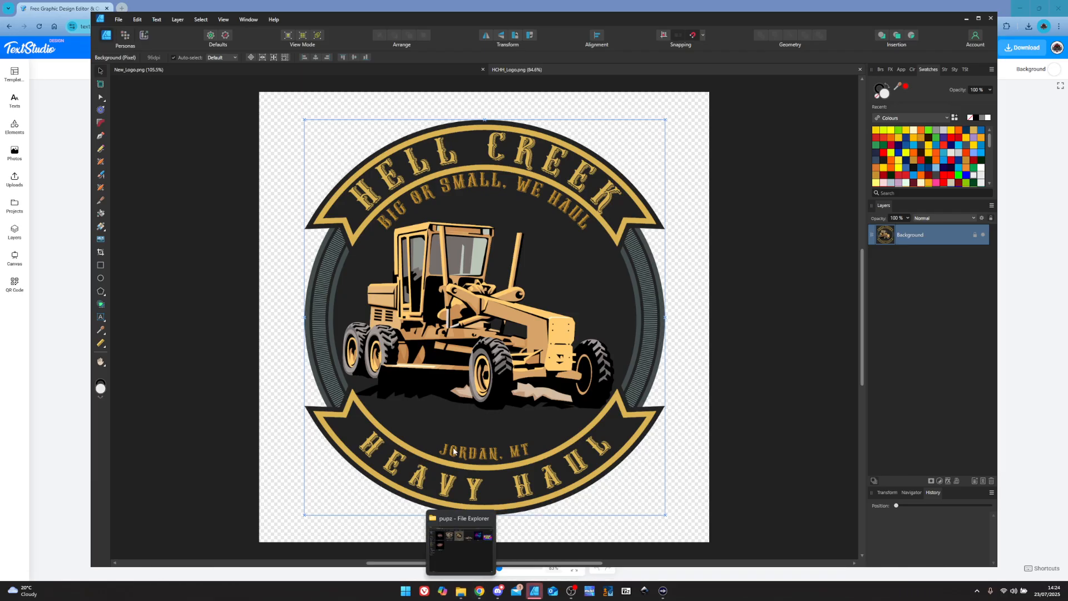
click(460, 590)
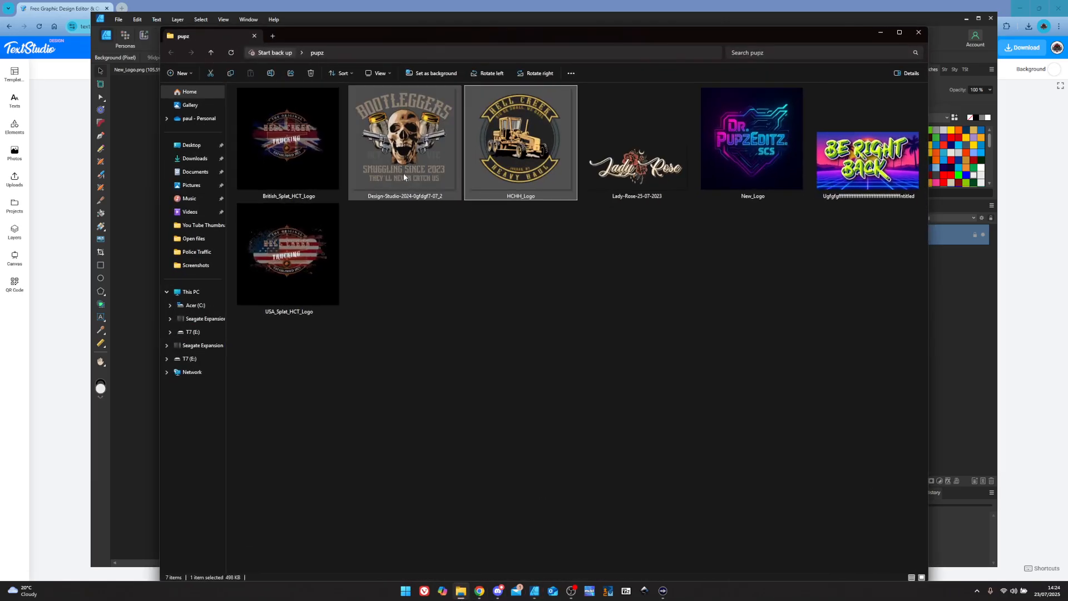
Step: Open the Bootleggers skull logo image to view it, and minimise the image editor
click(407, 157)
double_click(407, 157)
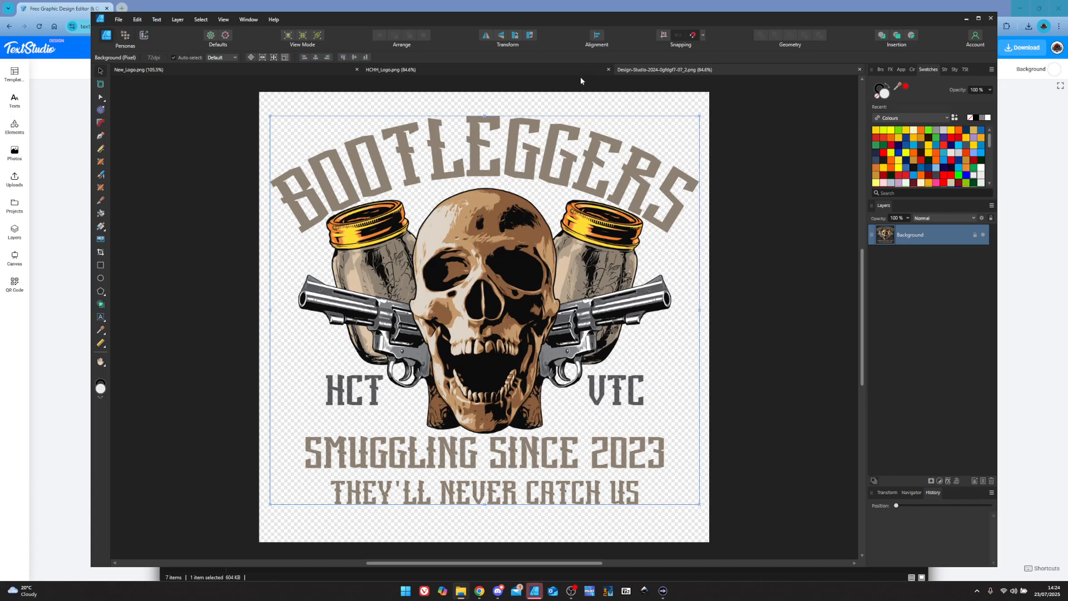
click(966, 19)
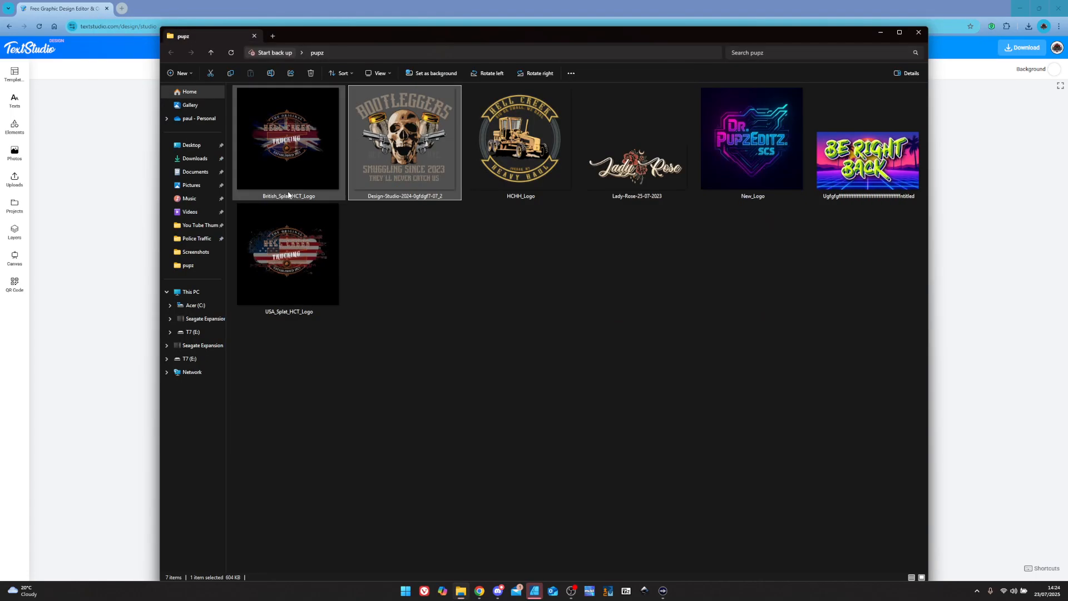
Step: View the British_Splat_HCT_Logo image and return to the pupz folder
click(266, 146)
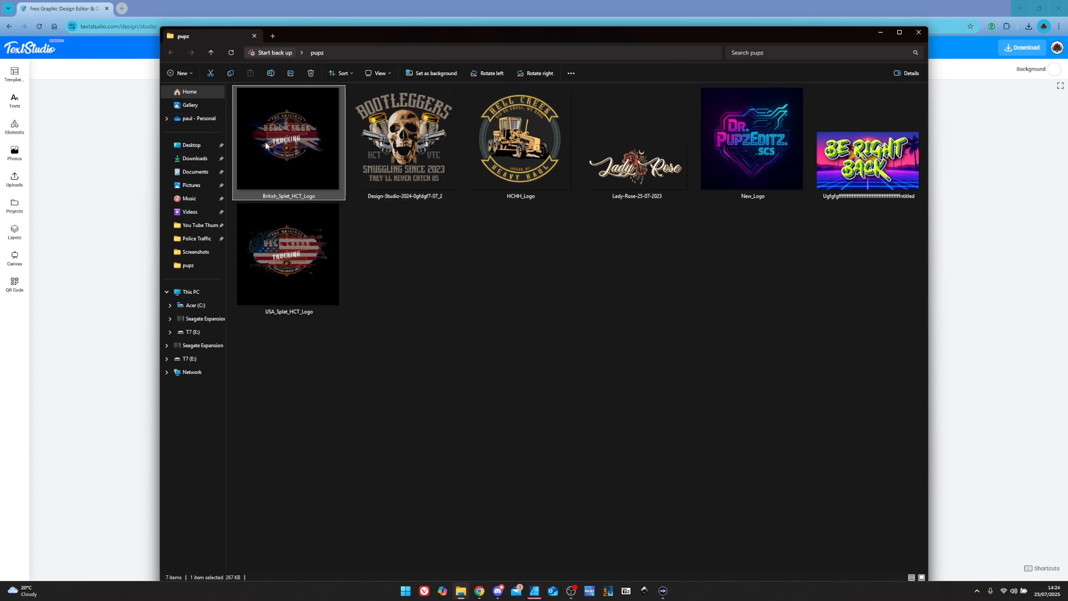
double_click(266, 146)
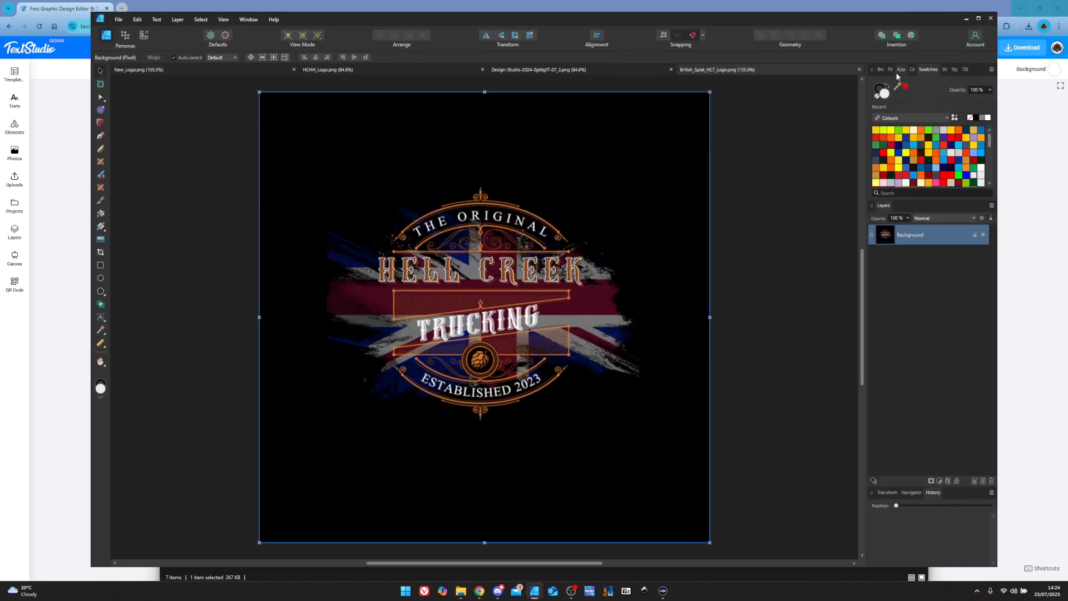
click(968, 21)
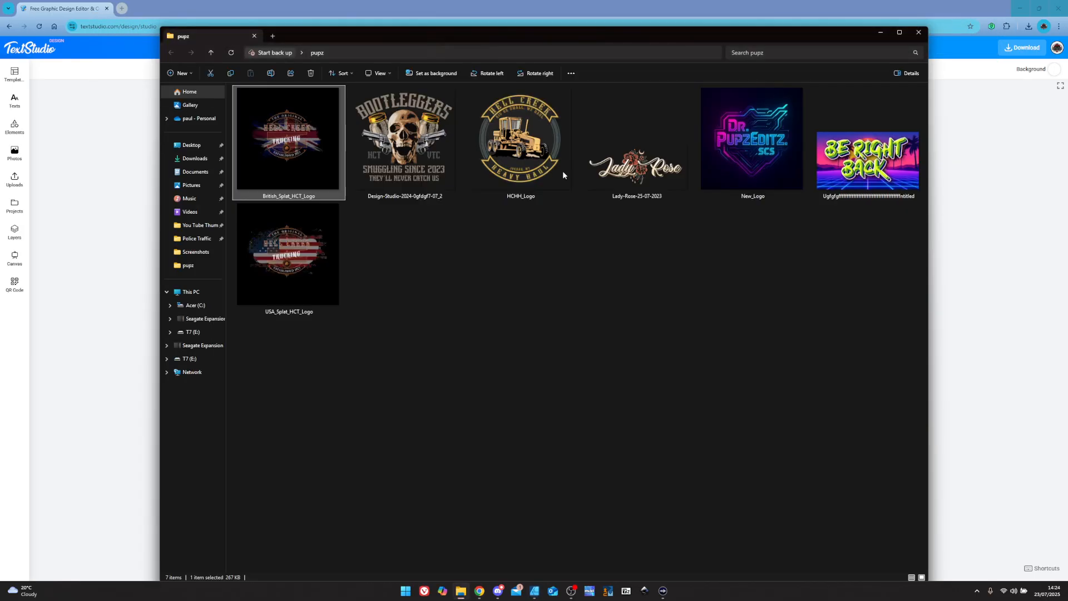
Step: View the "Be Right Back" image and return to the blank TextStudio canvas in the browser
click(866, 175)
double_click(866, 177)
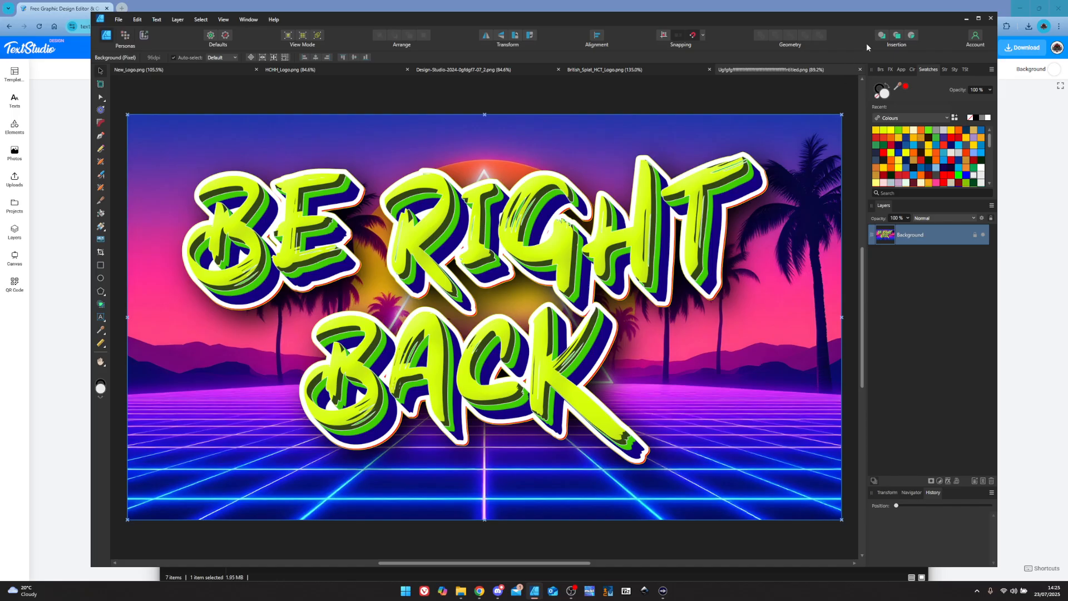
click(966, 19)
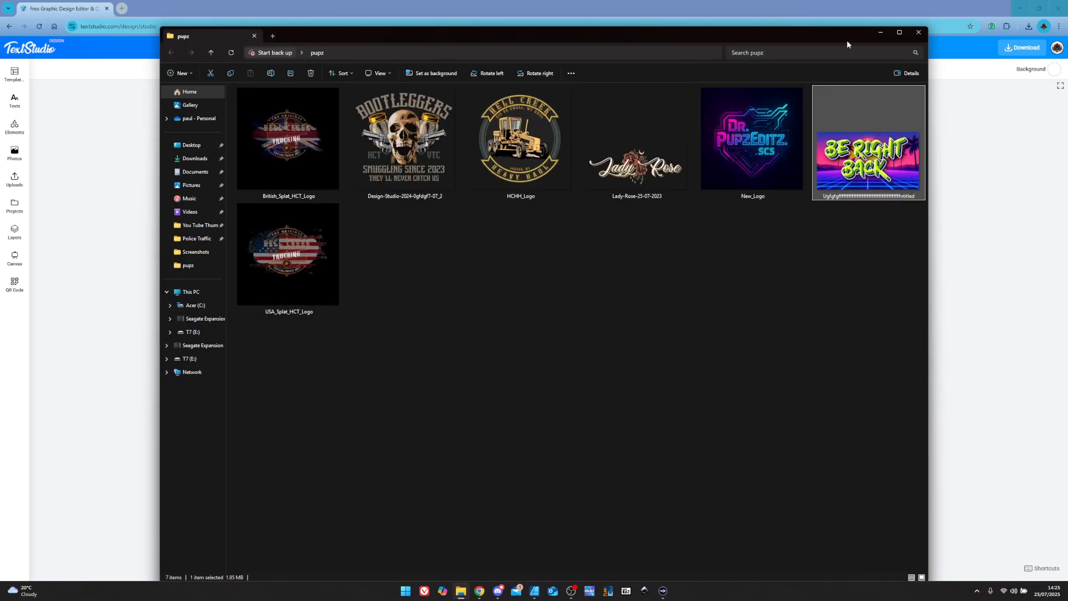
click(881, 32)
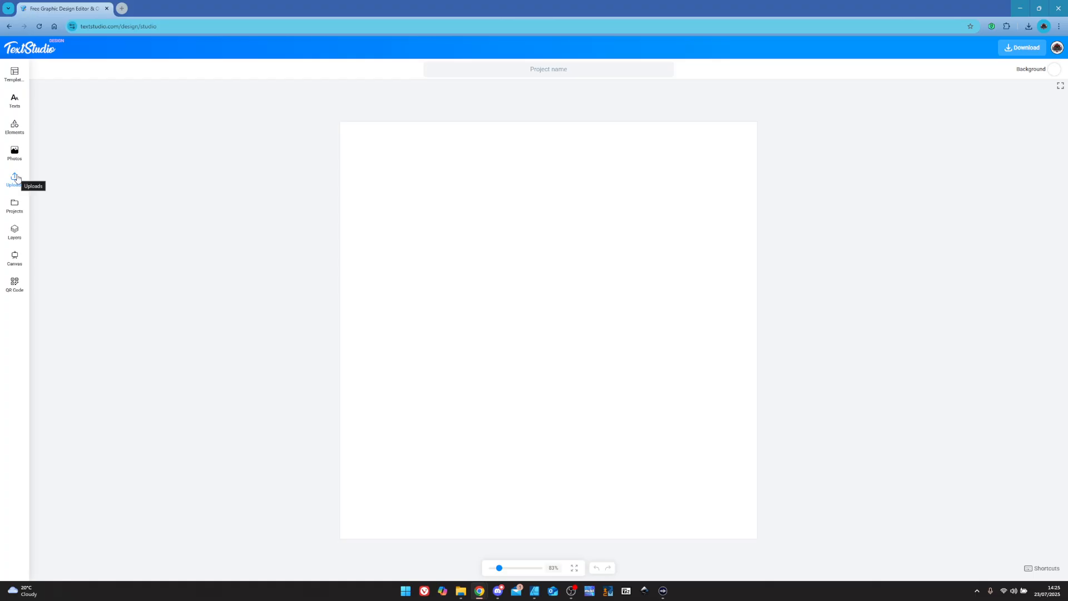
Step: Load the Neon Light template from the popular design templates
click(15, 73)
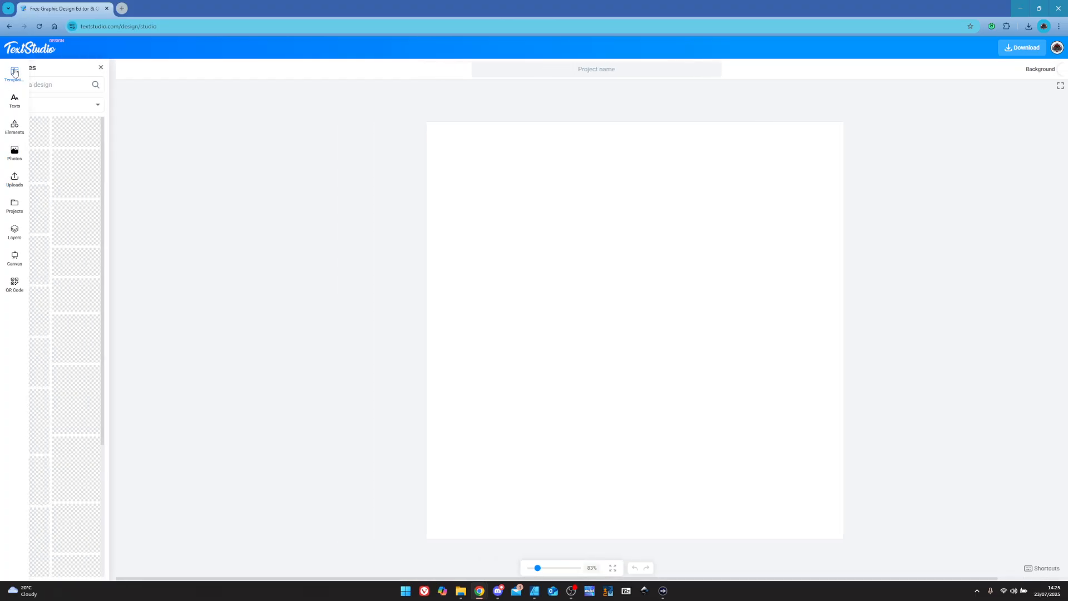
click(109, 131)
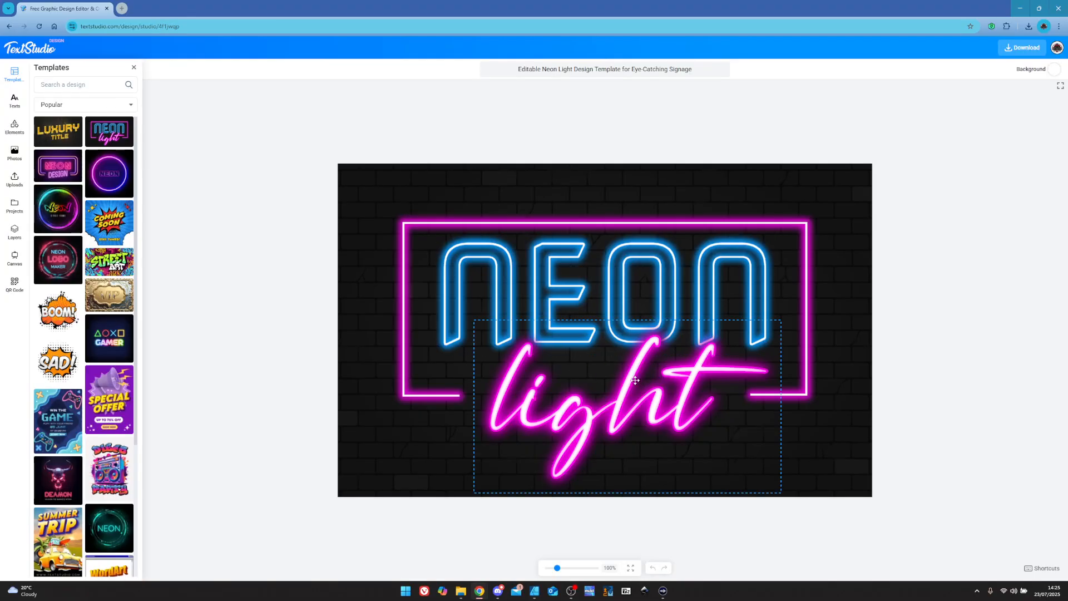
Step: Try the Hartone Regular and Super Bubble fonts on the NEON text, and set its font to Huge Promo
click(578, 286)
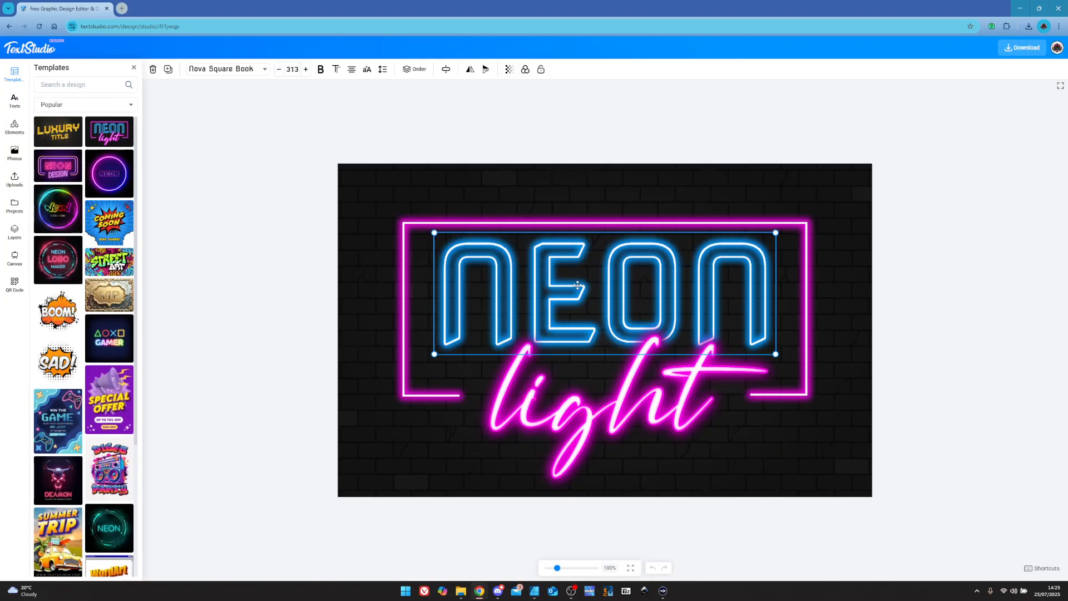
click(233, 68)
click(235, 138)
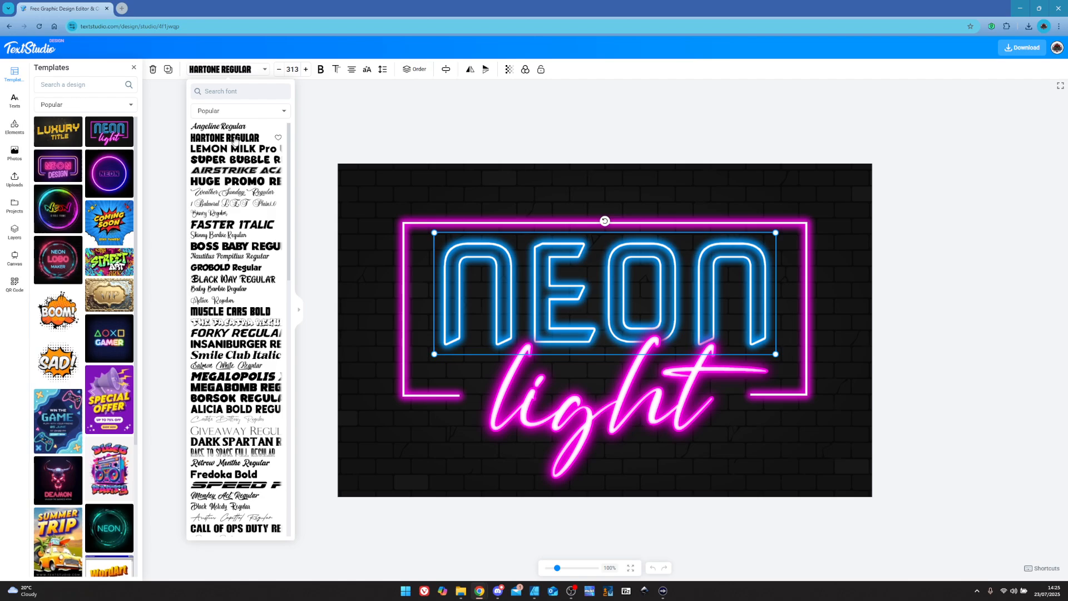
click(260, 160)
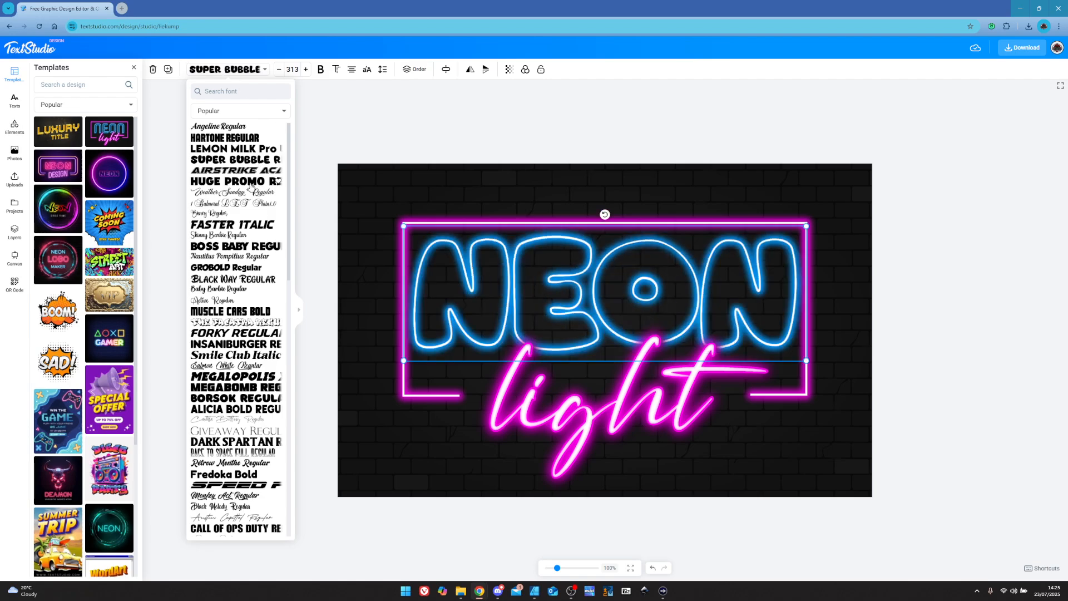
click(250, 184)
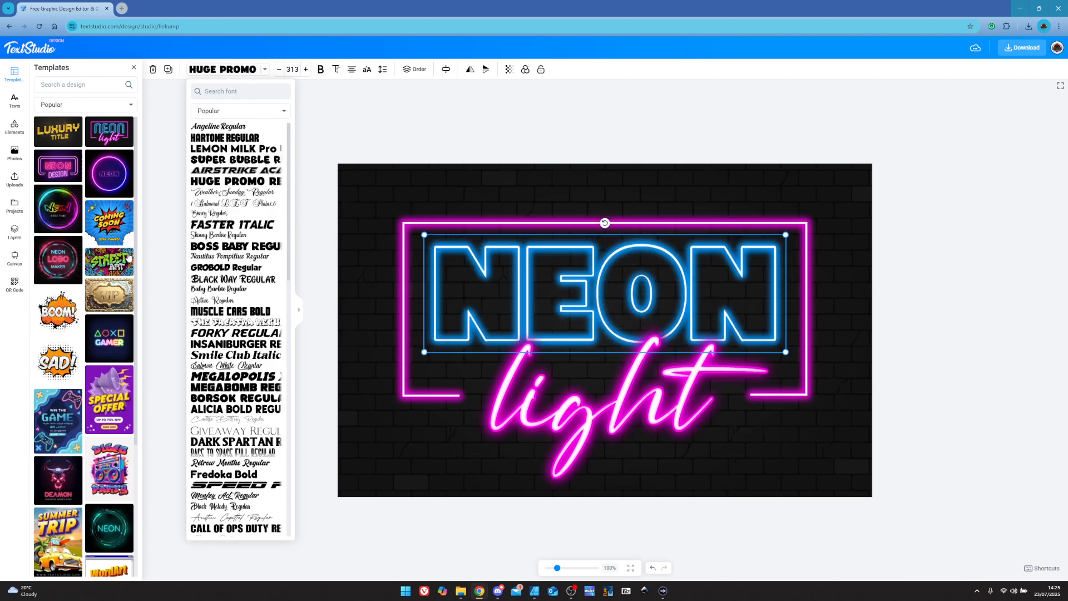
Step: Load the Street Art graffiti template and set the STREET text's font to Muscle Cars Bold
click(109, 262)
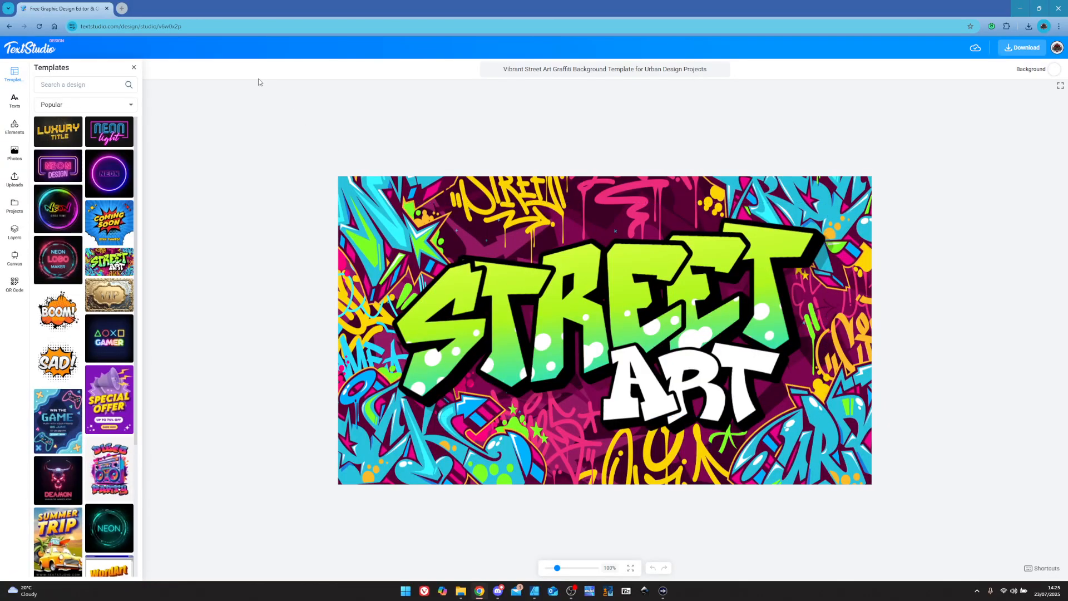
click(422, 263)
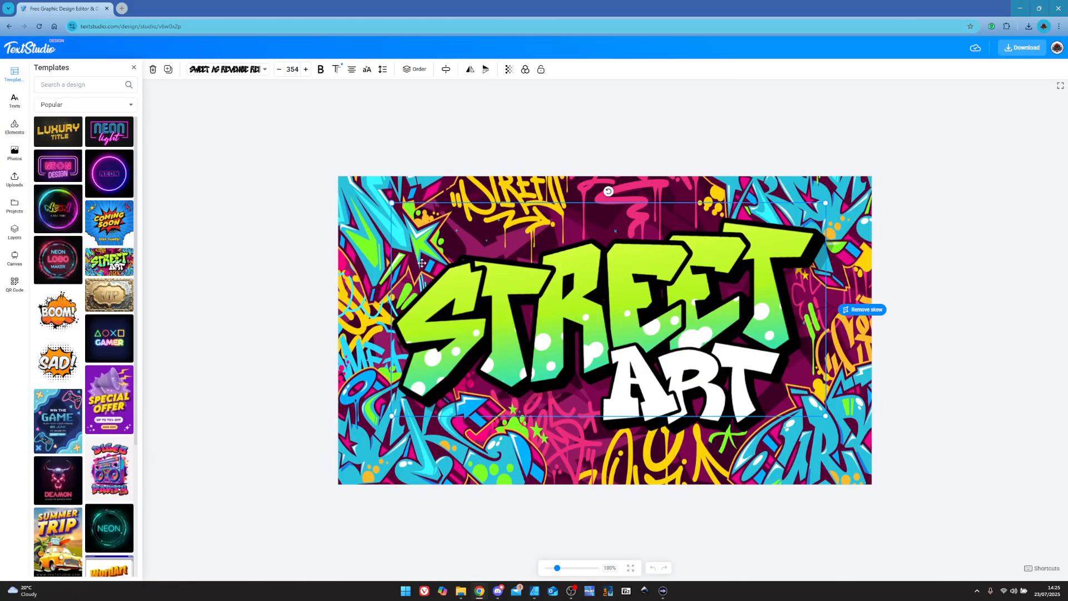
click(231, 71)
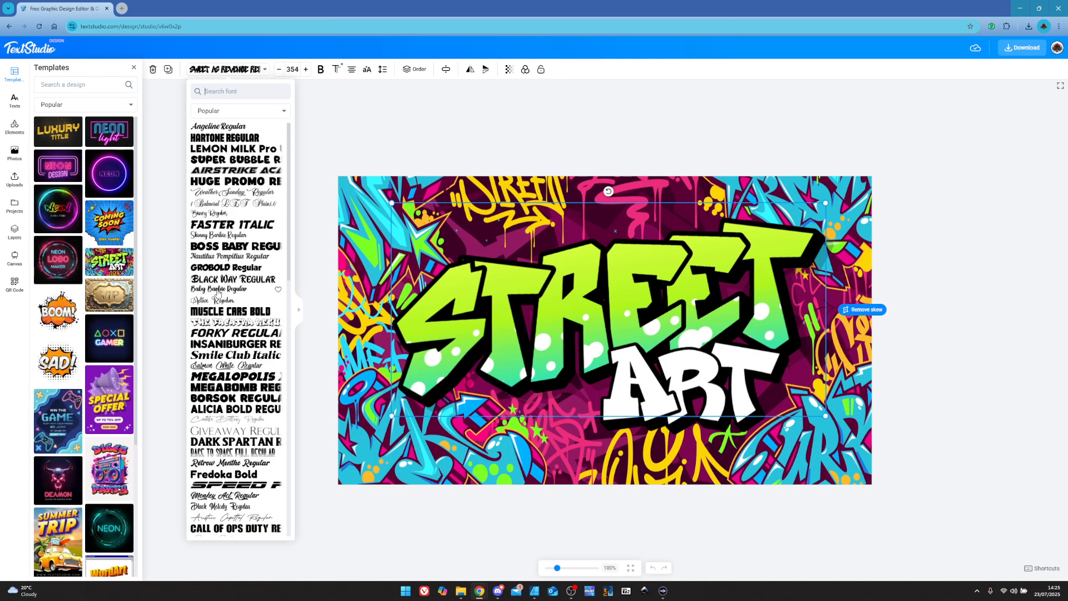
click(225, 313)
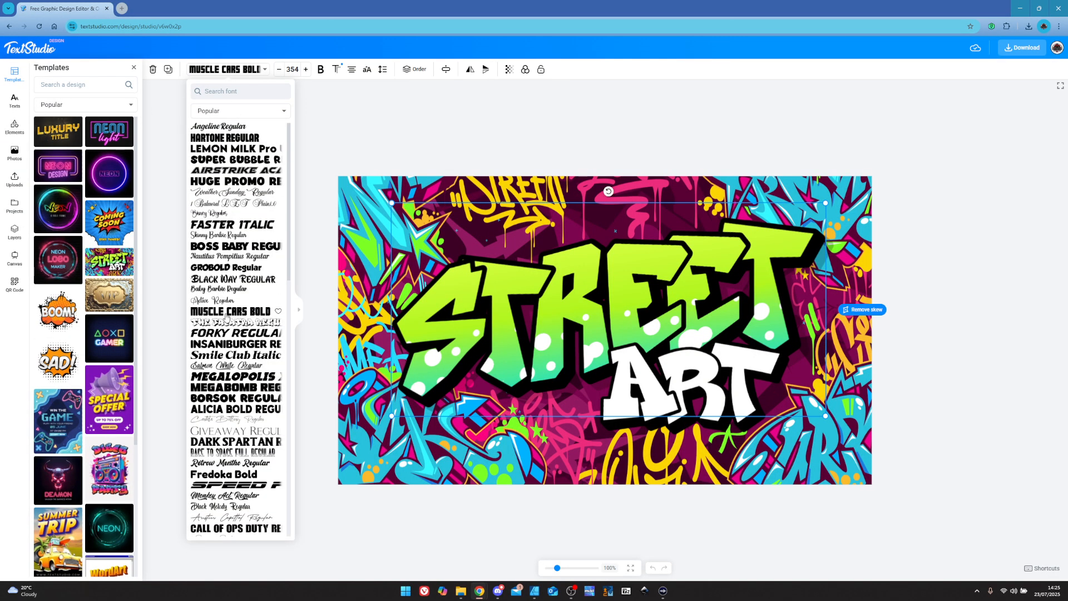
Step: Try the Insaniburger font on the STREET text, and set its font to Megabomb
click(221, 344)
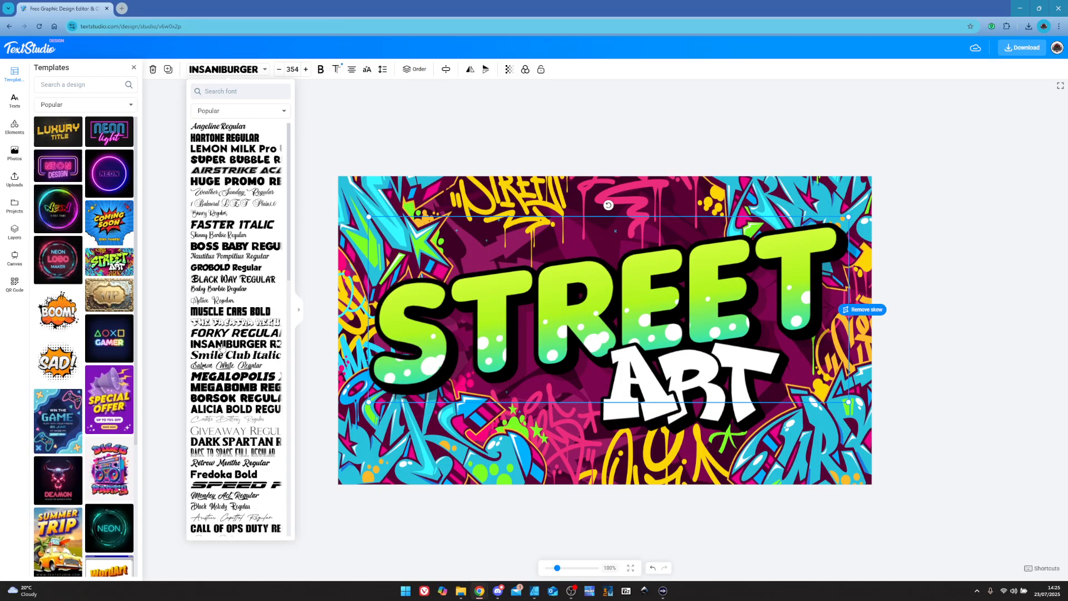
click(216, 388)
Step: Load the Special Offer sale template and set the SPECIAL OFFER text's font to Super Bubble
click(109, 399)
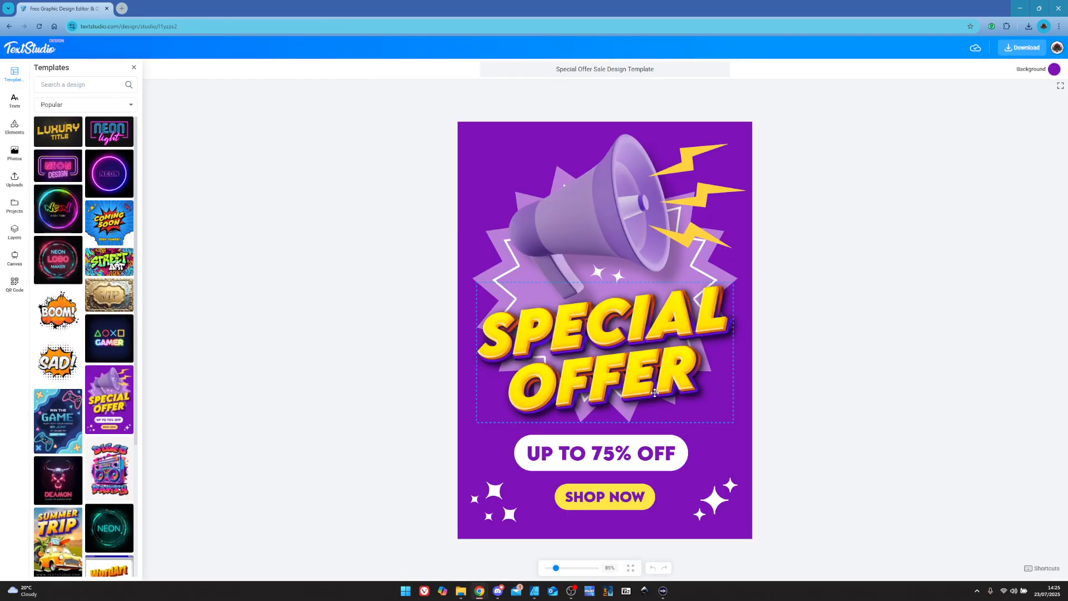
click(654, 392)
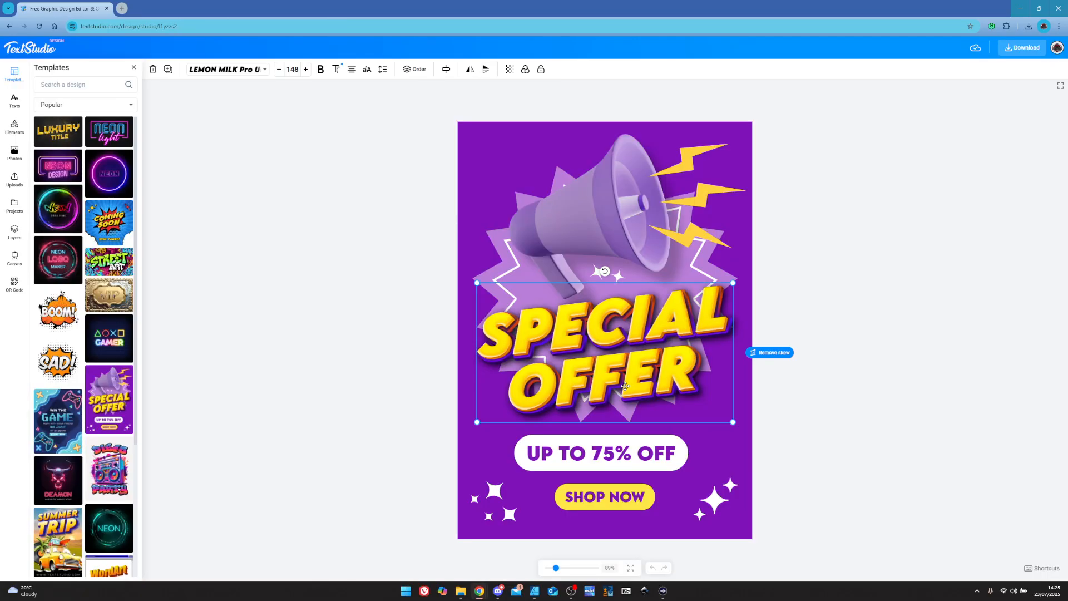
click(238, 70)
click(223, 161)
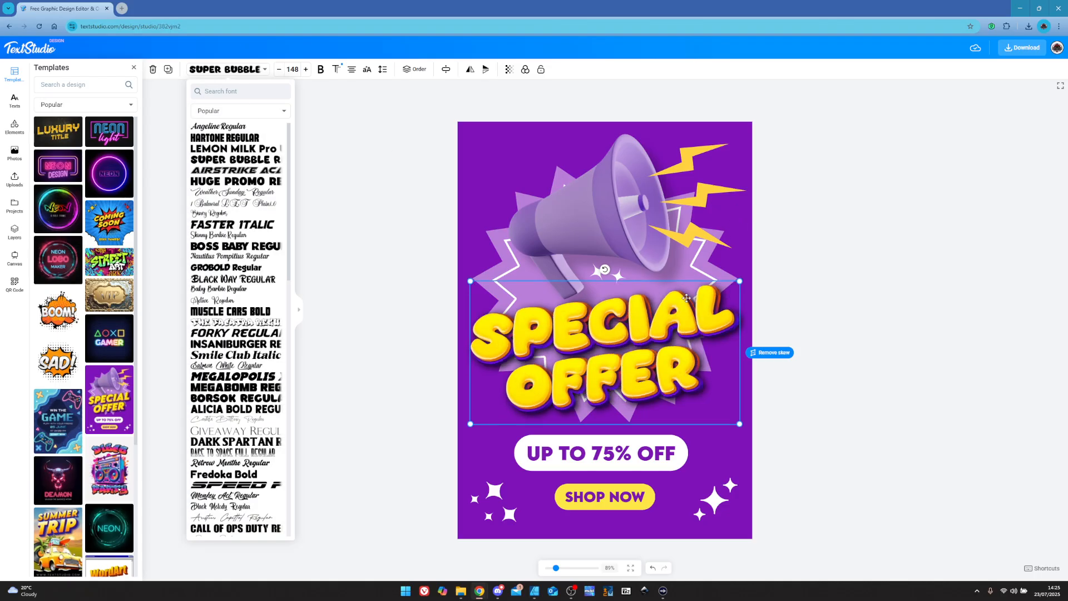
Step: Try fonts including Fredoka Bold, Whiskey Girl and American Kestrel on the SPECIAL OFFER text, and set its font to Call of Ops Duty
scroll(241, 353, down, 3)
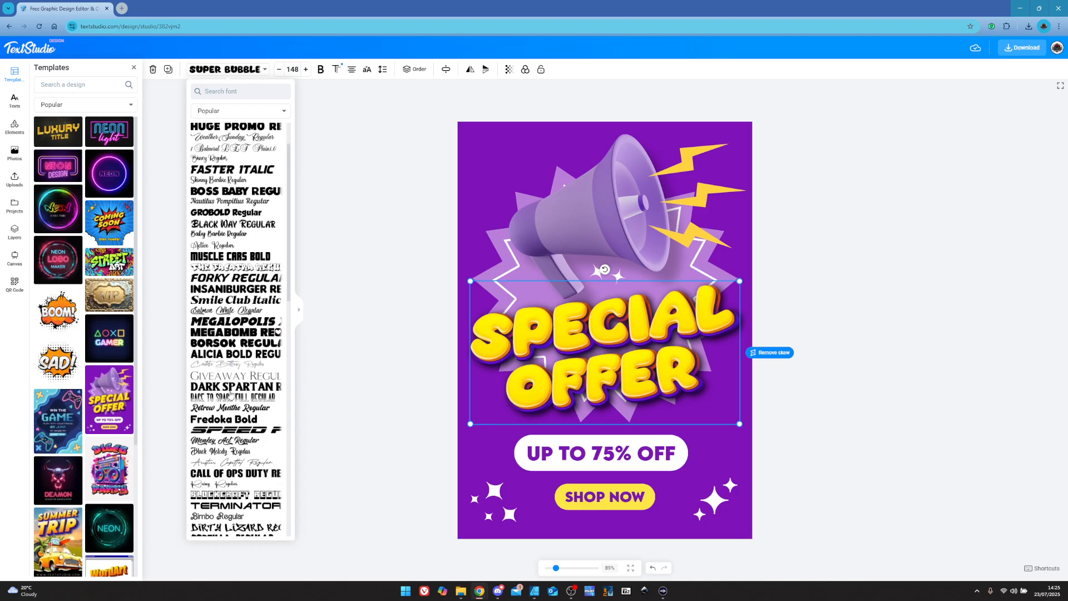
click(226, 309)
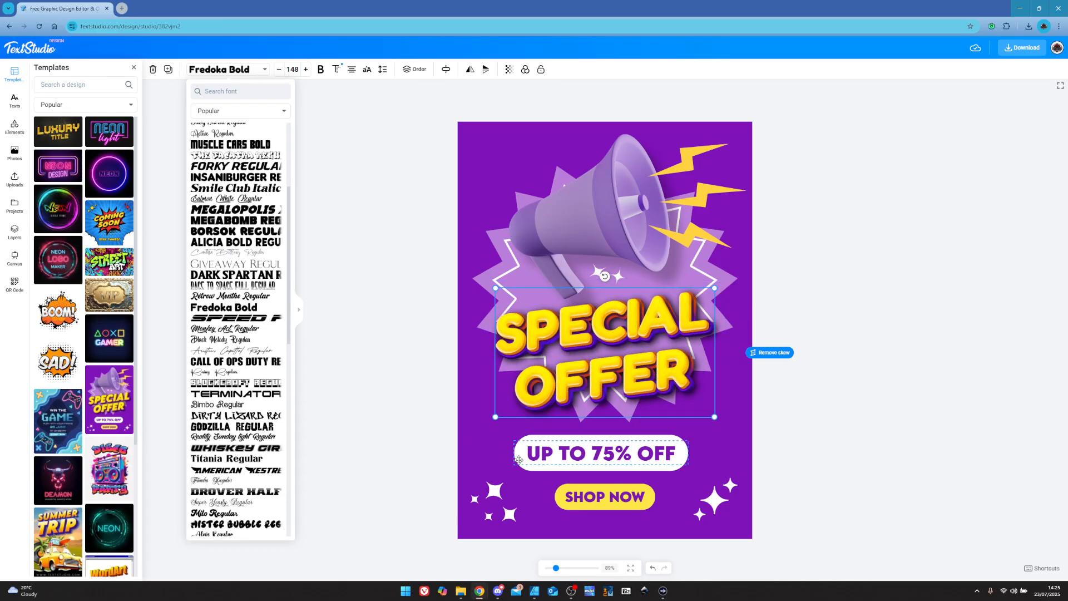
click(230, 427)
click(233, 448)
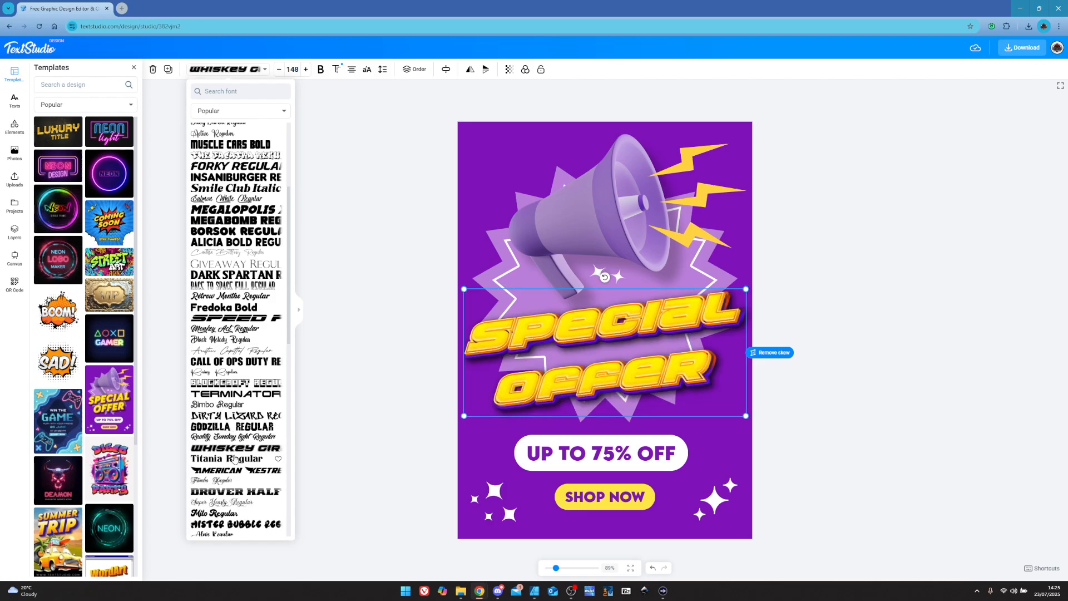
click(224, 492)
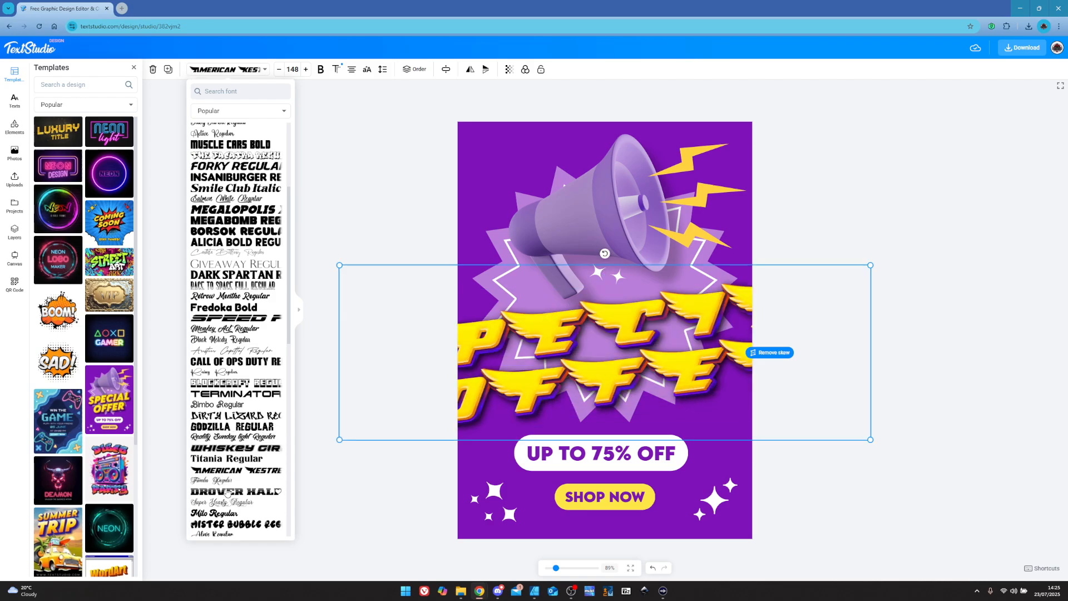
click(236, 362)
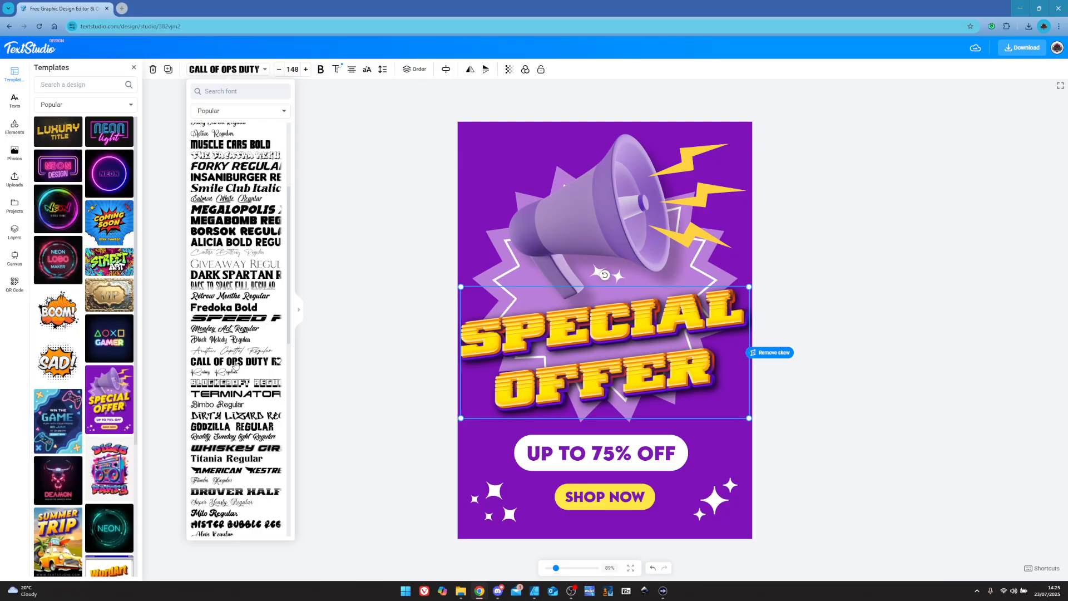
Step: Load the Win the Game gaming event template, and replace it with the Boom! comic-style template
click(67, 420)
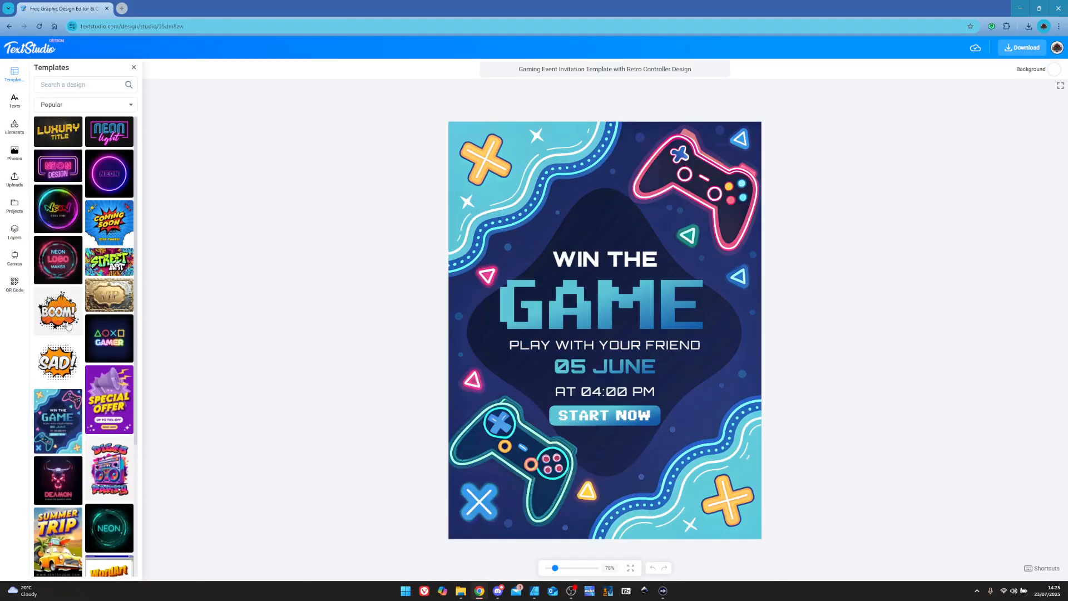
click(58, 311)
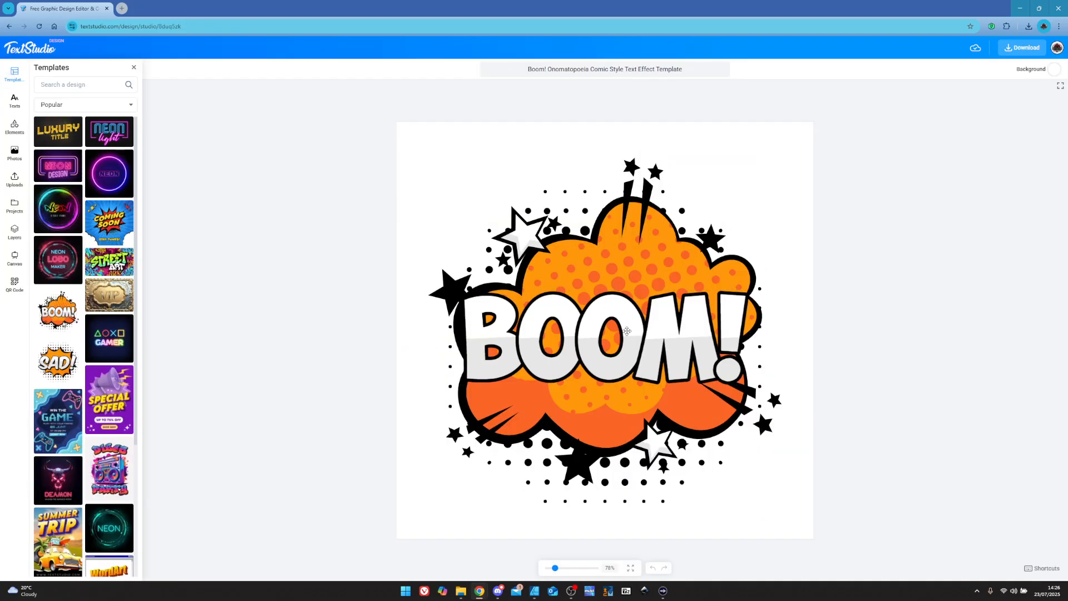
Step: Try the Muscle Cars Bold and Megalopolis fonts on the BOOM! text
click(628, 332)
click(230, 69)
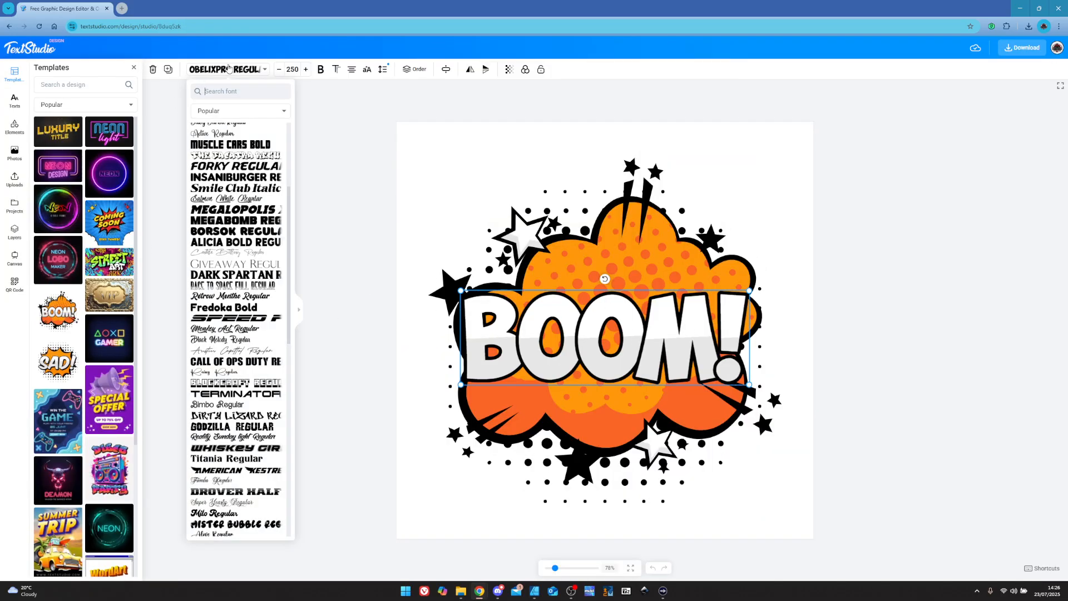
click(234, 146)
click(230, 79)
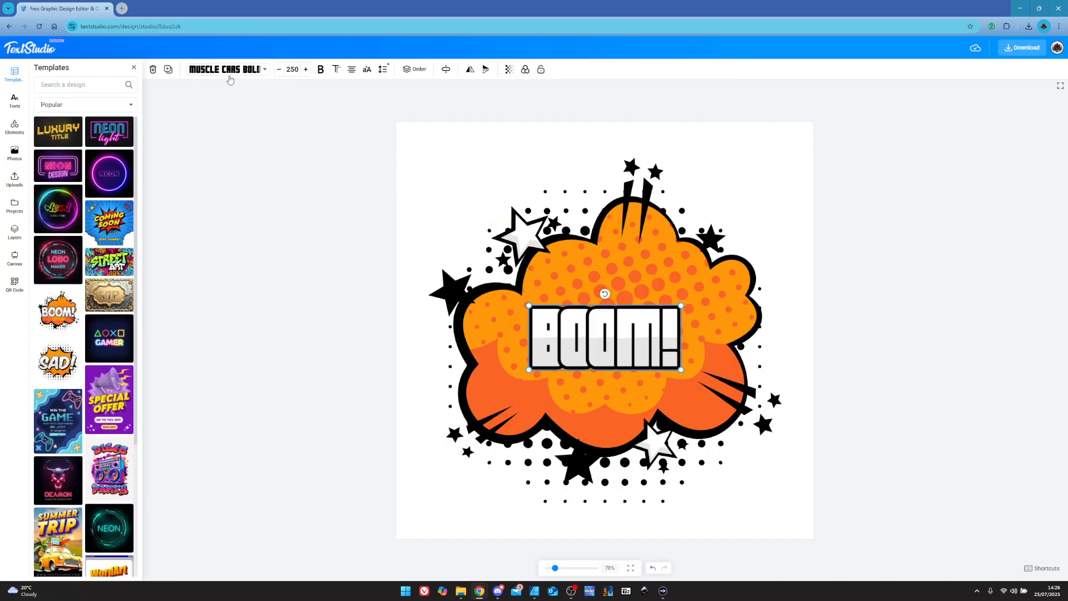
click(229, 69)
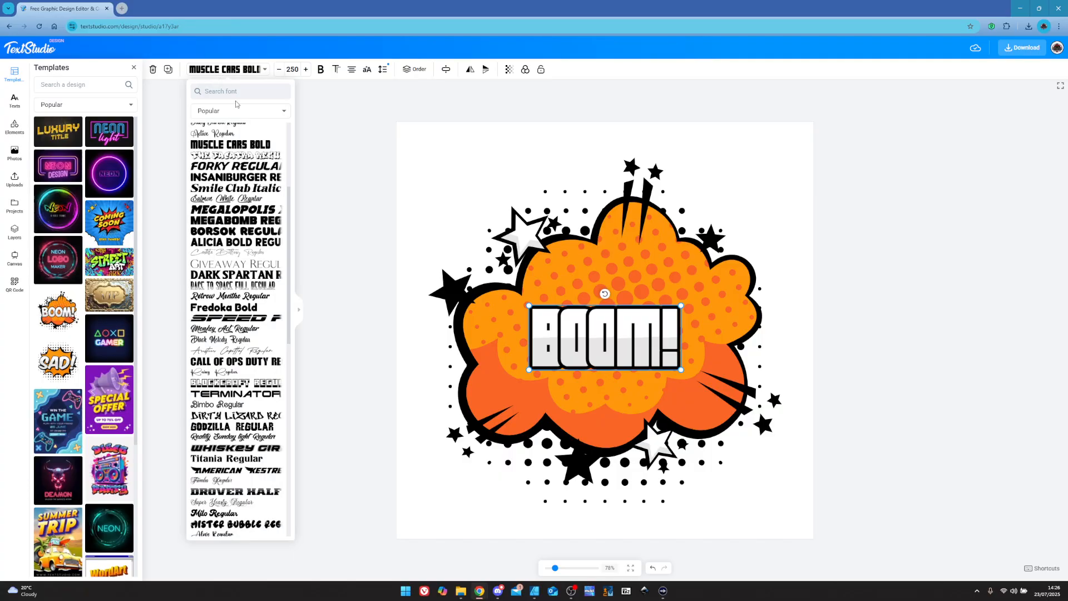
click(236, 214)
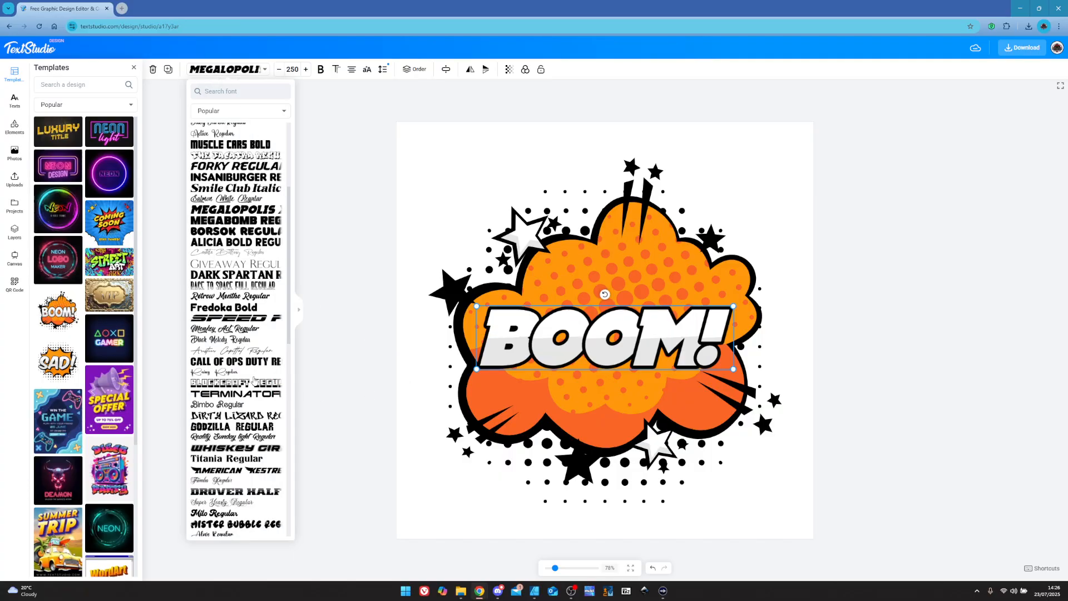
Step: Try the Fredoka Bold, Insaniburger and Terminator fonts on the BOOM! text, and set its font to Super Organic
click(220, 309)
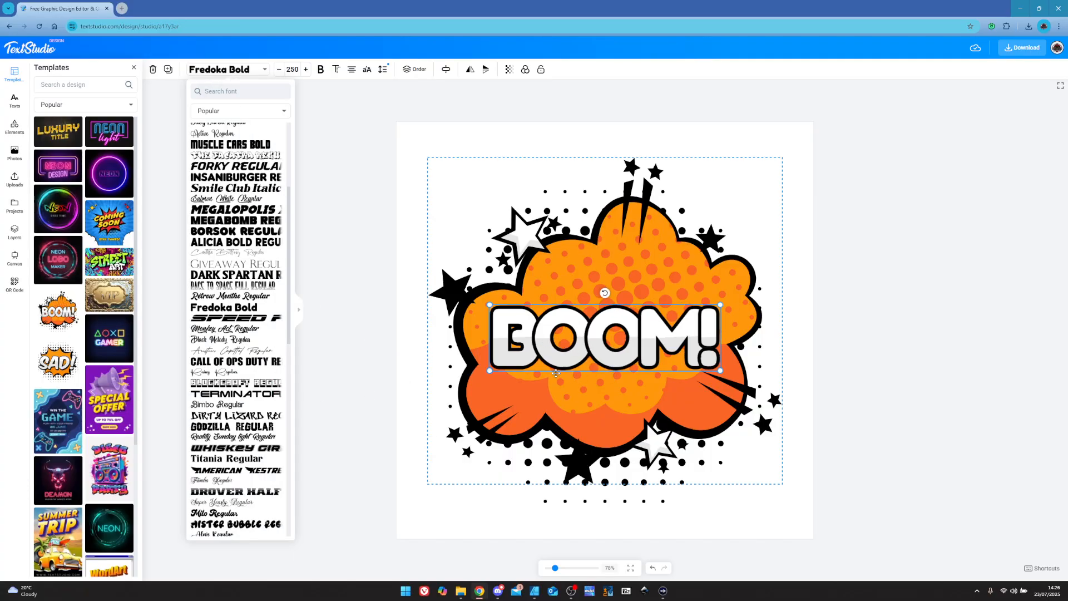
click(230, 179)
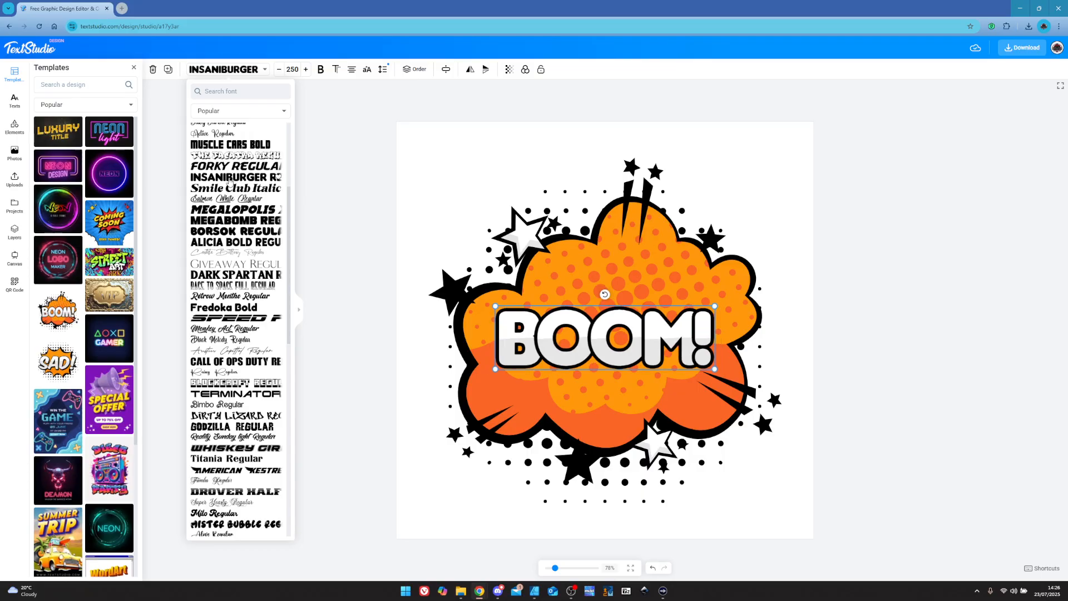
click(225, 396)
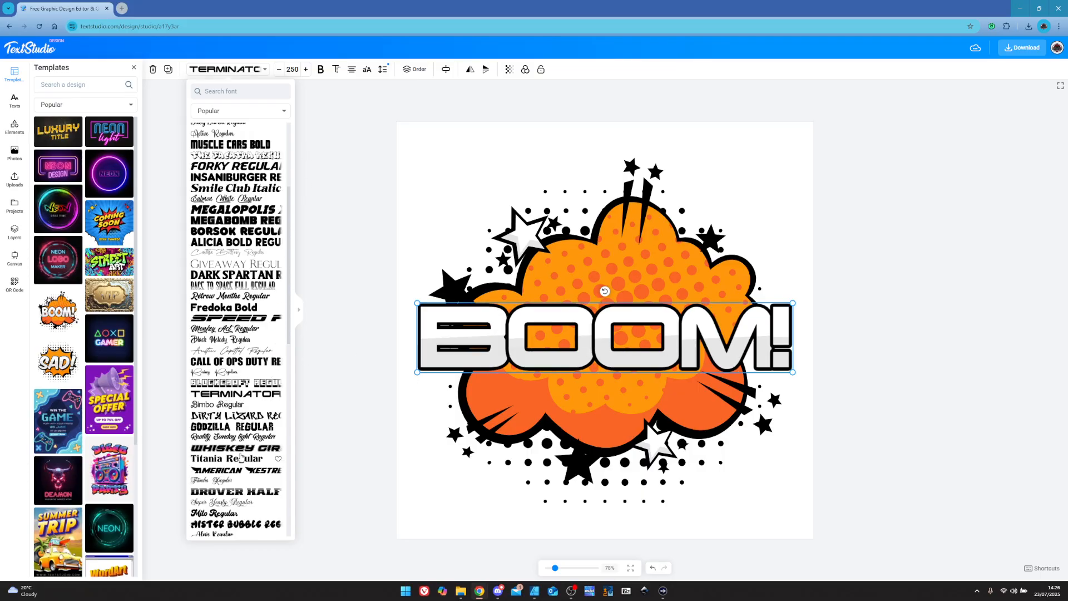
scroll(243, 414, down, 1)
scroll(243, 414, down, 5)
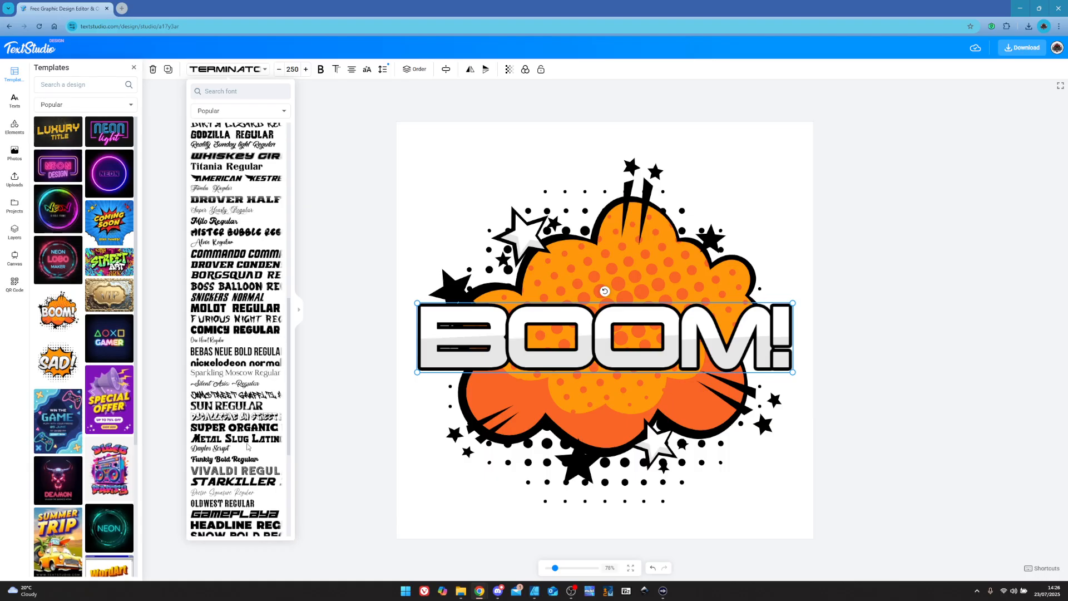
click(218, 429)
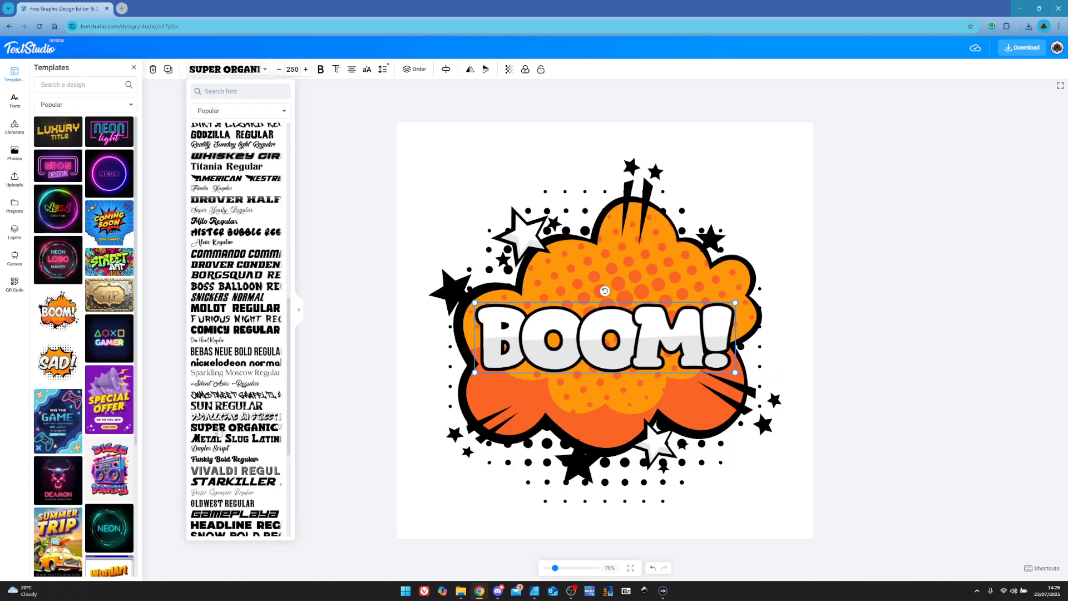
click(265, 69)
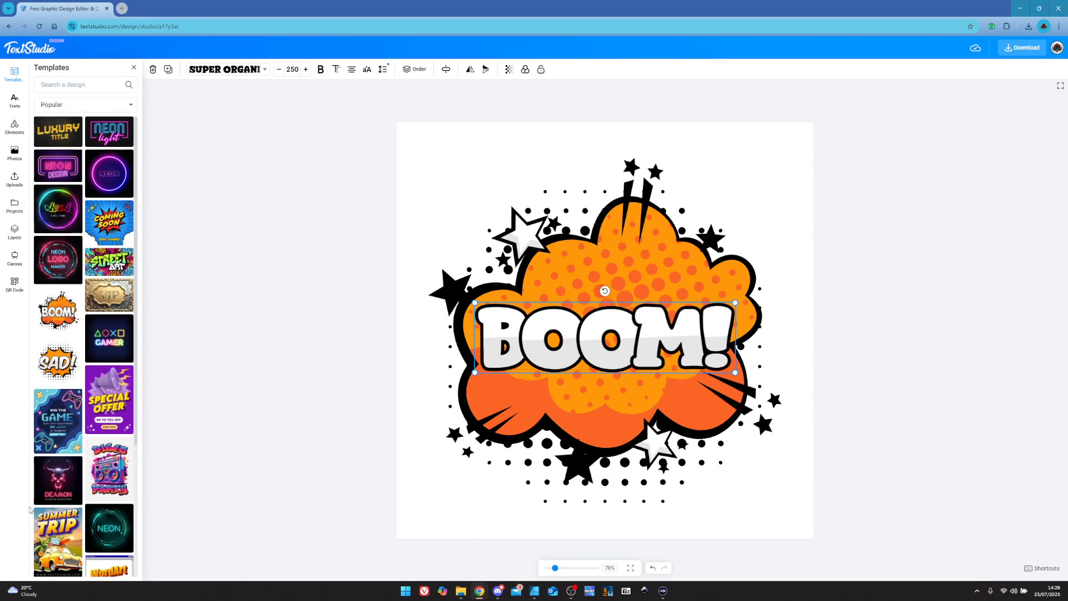
Step: Load the neon demon skull template and check its editable elements, ending with the DEAMON title selected
click(71, 488)
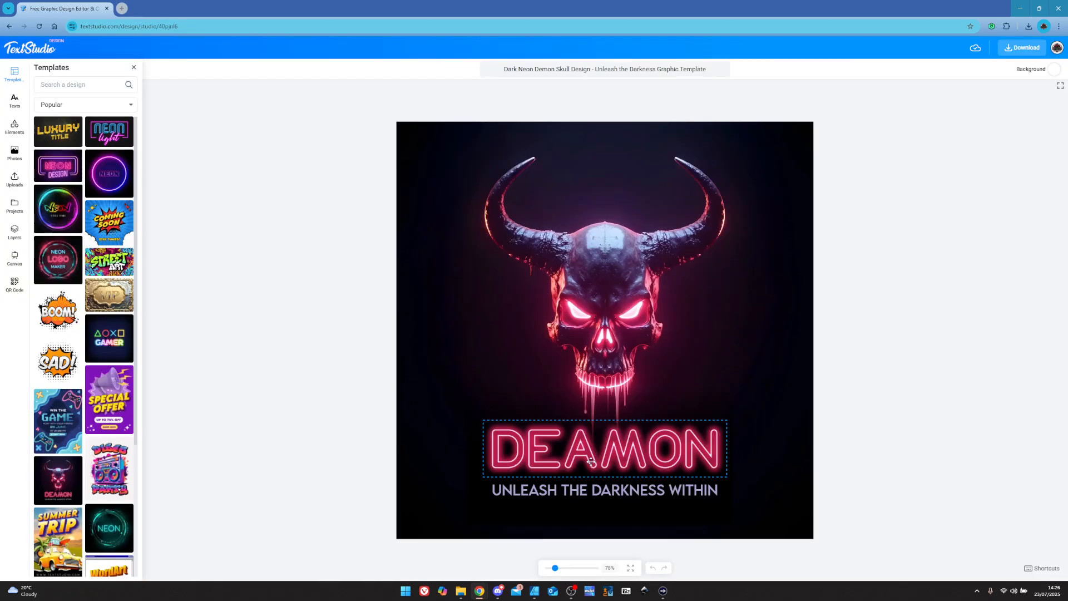
click(557, 464)
click(569, 500)
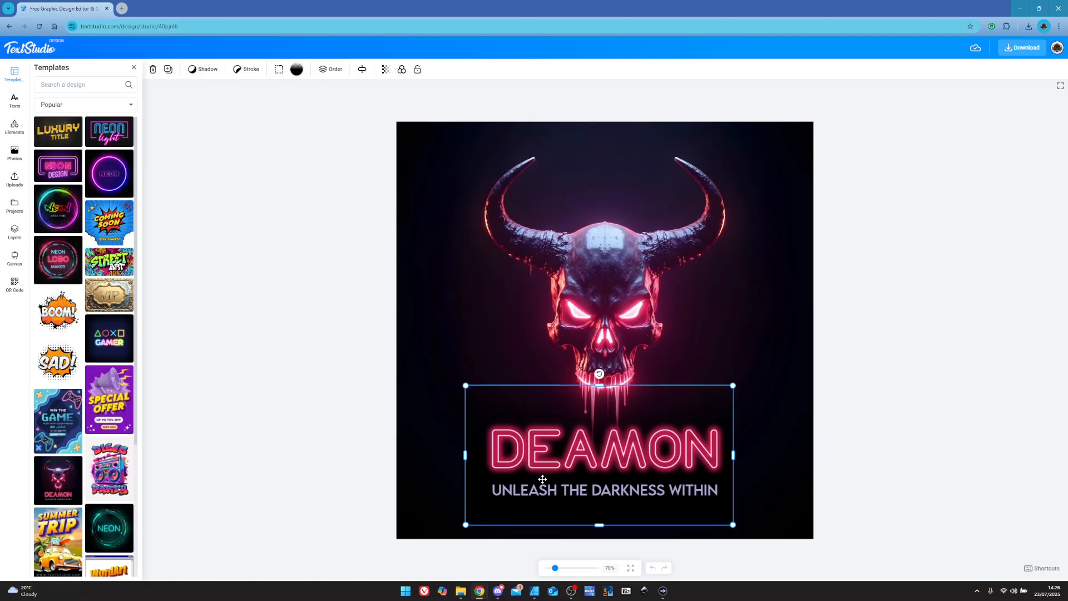
click(559, 458)
click(557, 492)
click(568, 298)
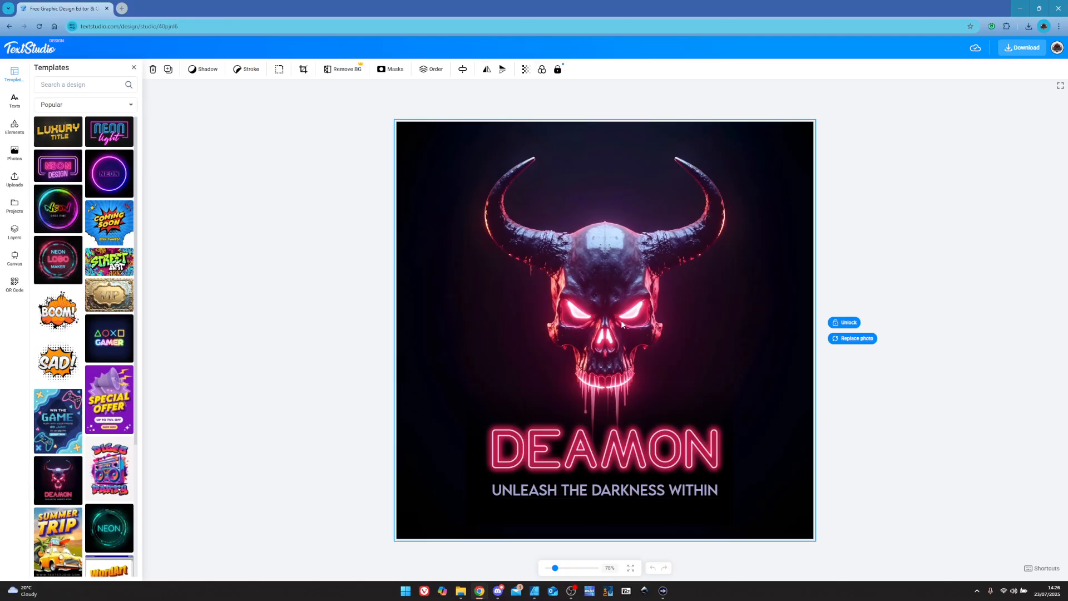
click(573, 452)
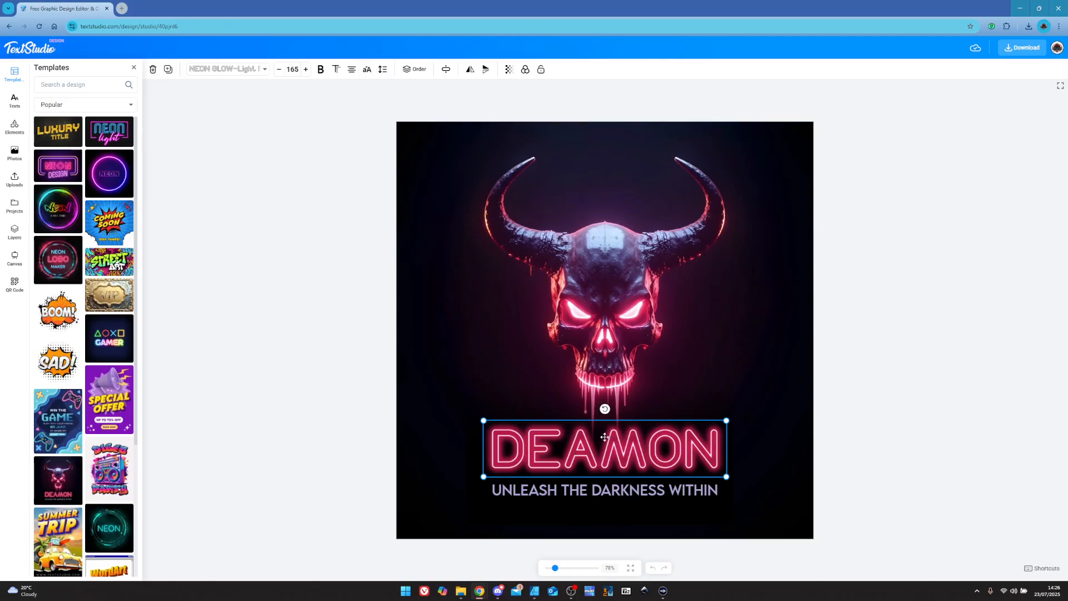
Step: Load the Fire Skull T-shirt design template
scroll(50, 440, down, 6)
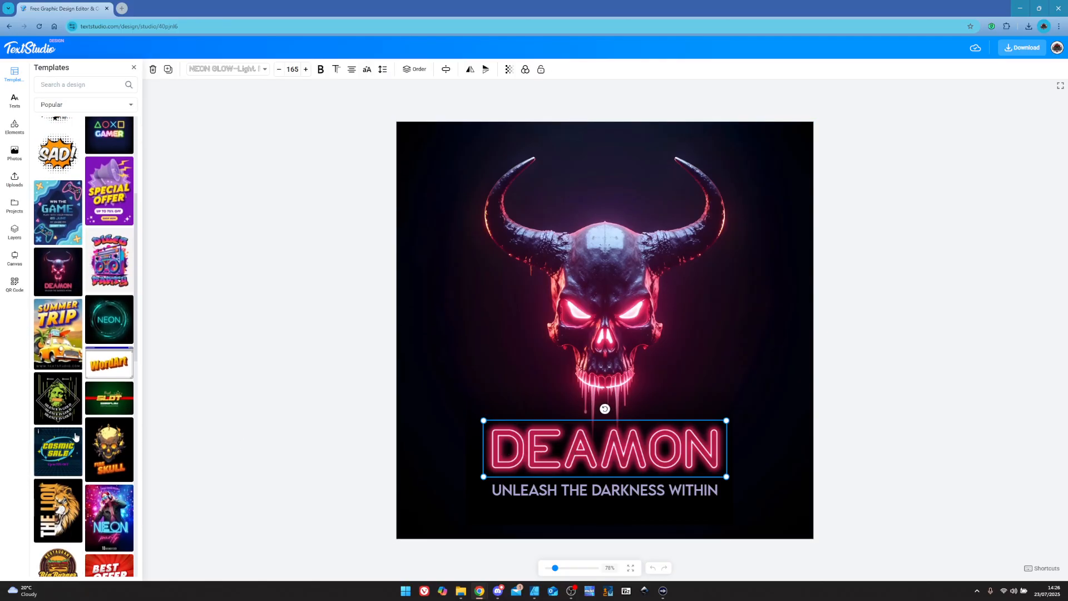
click(109, 288)
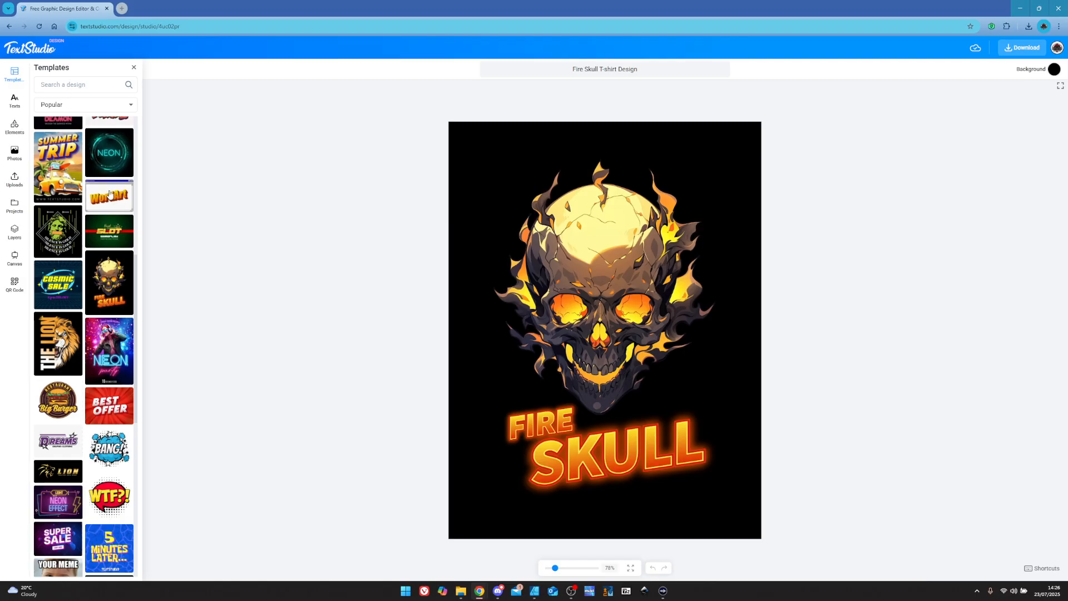
Step: Add the Gold Logo preset text effect to the Fire Skull design and enlarge it to size 173
click(15, 100)
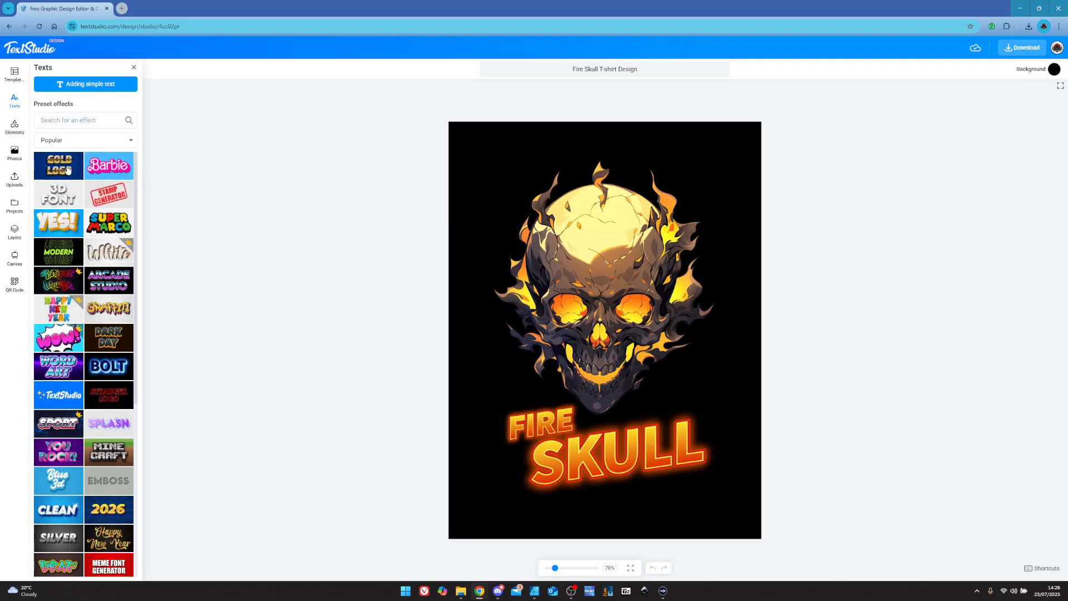
click(67, 165)
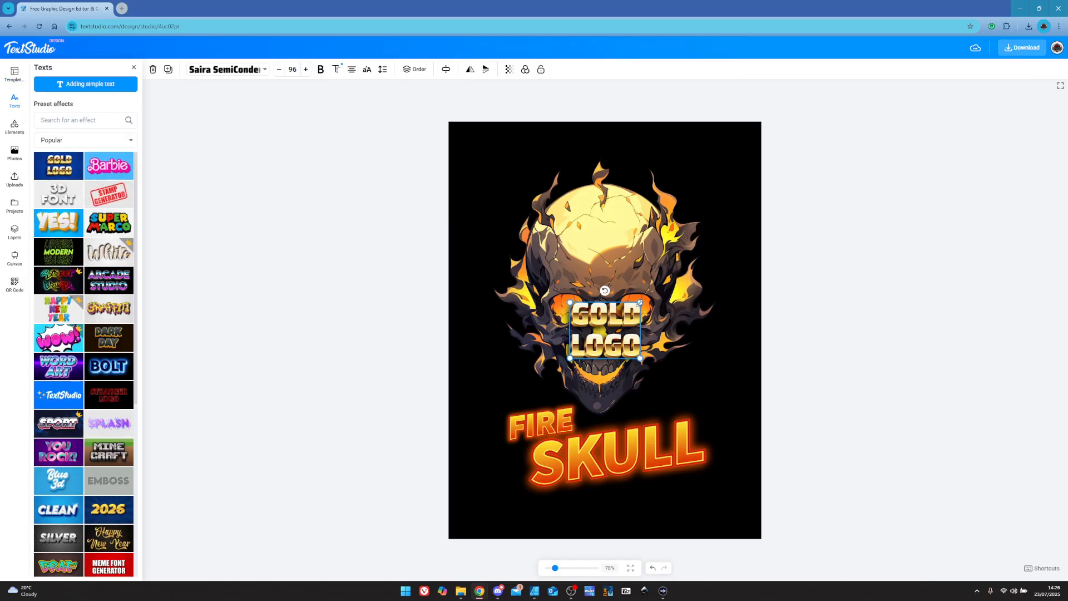
drag(640, 302, 763, 203)
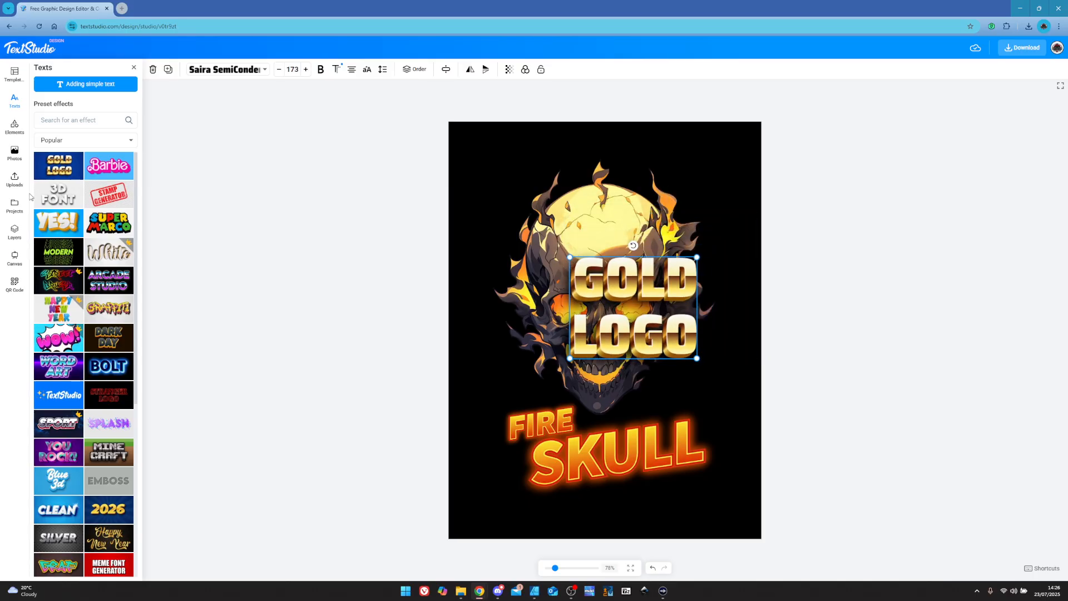
Step: View the stock photo library and the preset canvas sizes
click(14, 152)
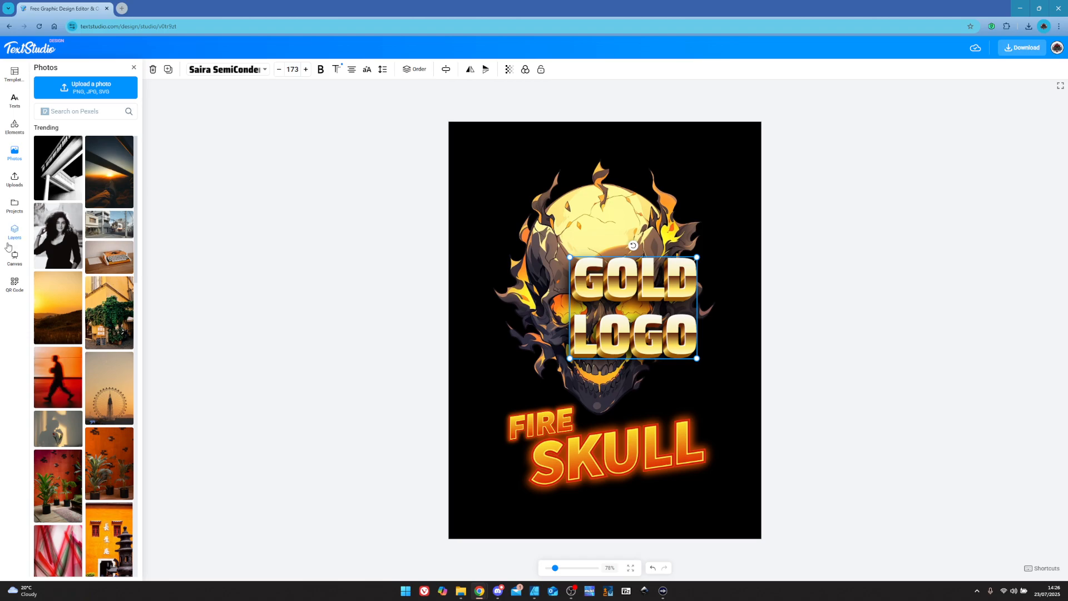
click(15, 259)
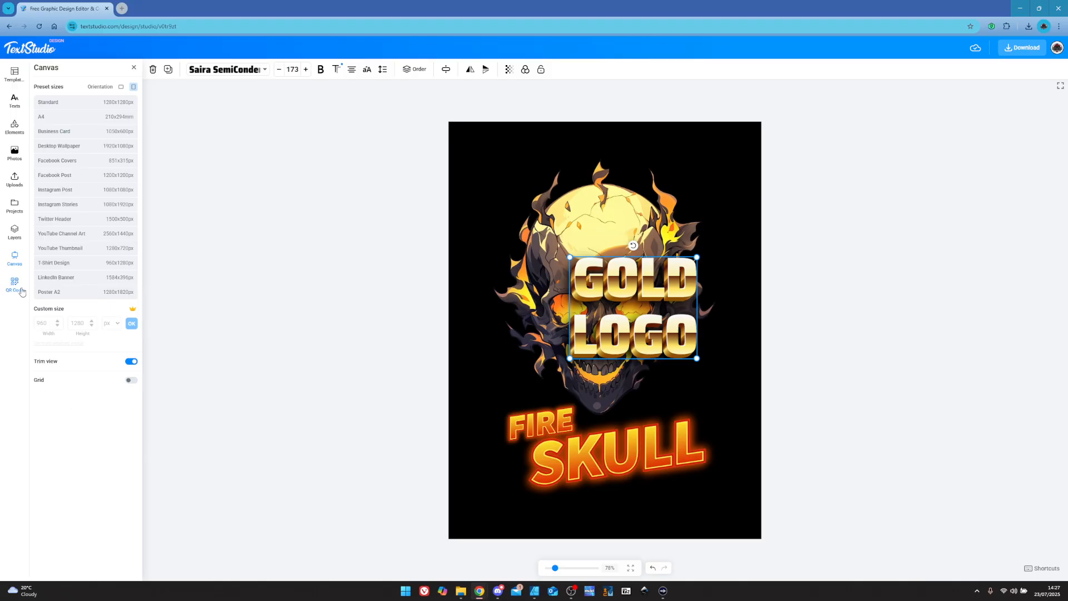
Step: Open the saved Veteran Society T-shirt project and select its dinosaur graphic
click(14, 204)
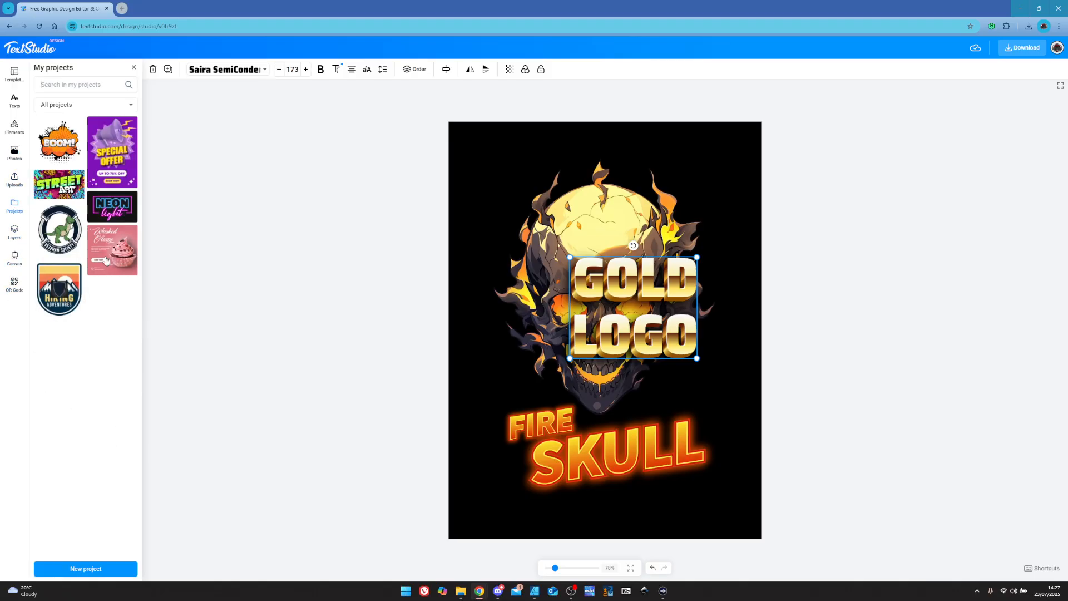
click(59, 230)
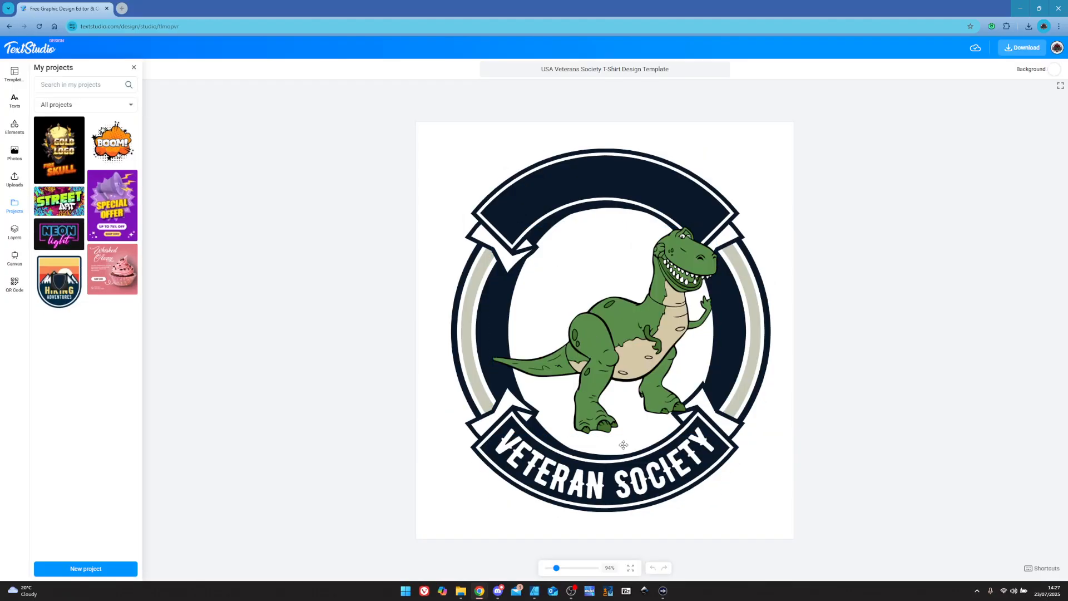
click(630, 328)
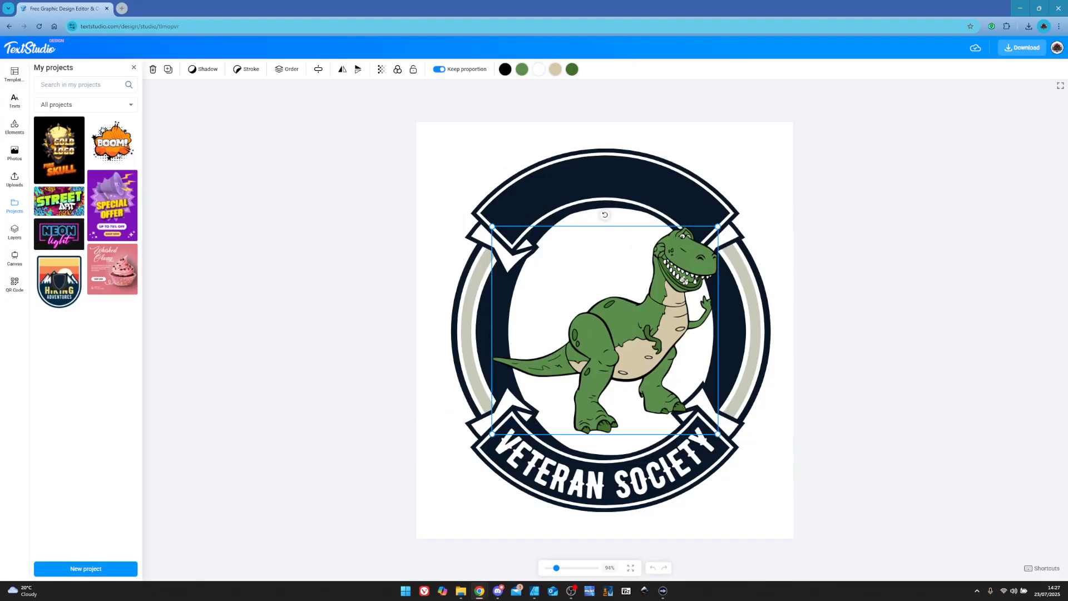
Step: Shrink the dinosaur graphic slightly inside the badge and select the VETERAN SOCIETY text
mouse_move(717, 227)
mouse_down()
mouse_move(801, 167)
mouse_move(700, 233)
mouse_up()
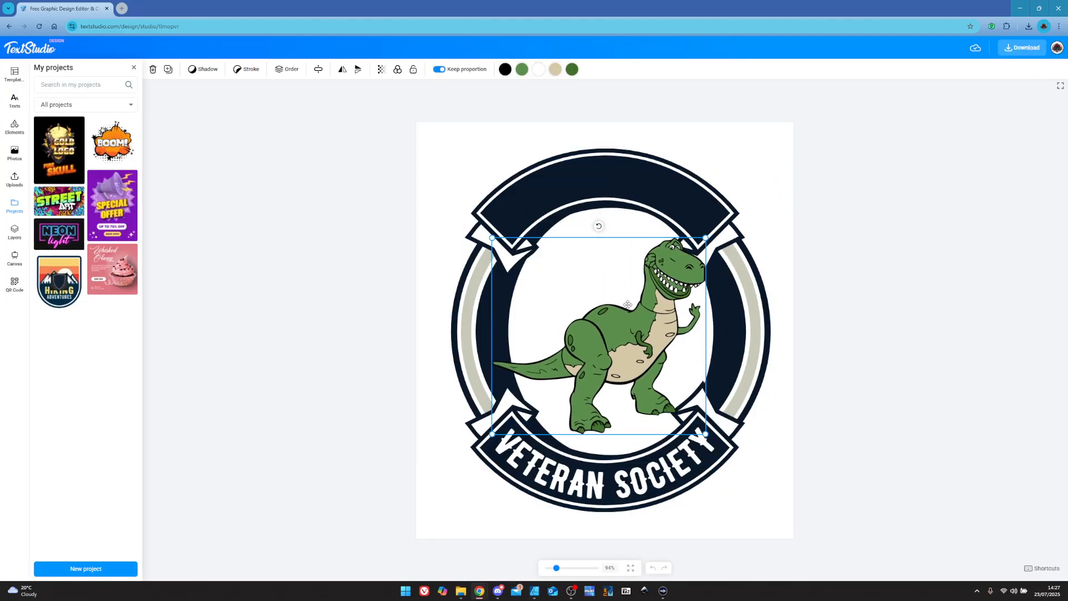
click(595, 481)
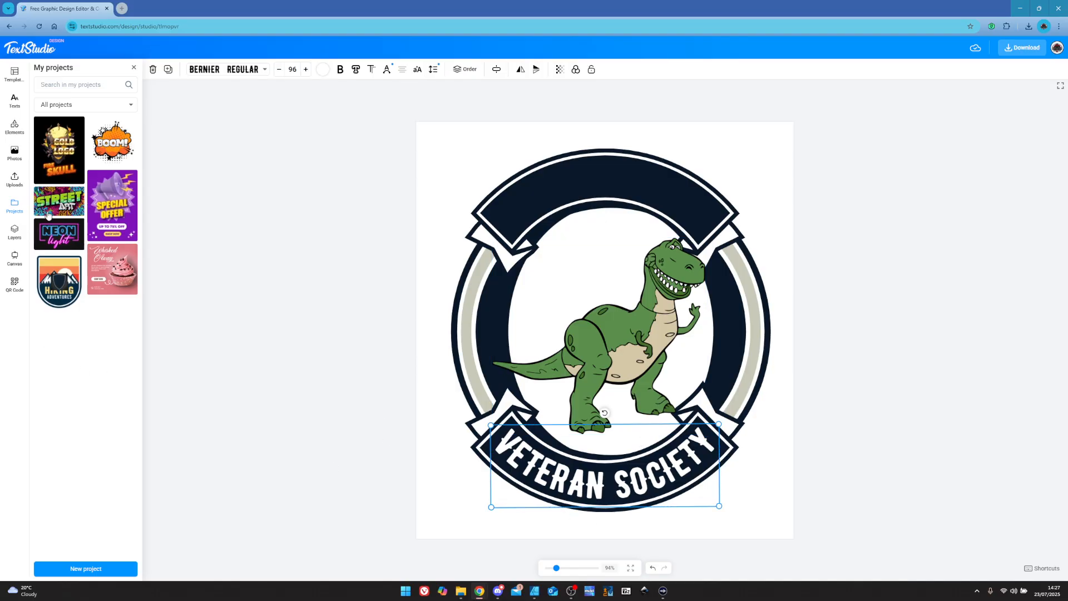
Step: Open the saved Street Art graffiti background project
mouse_move(66, 216)
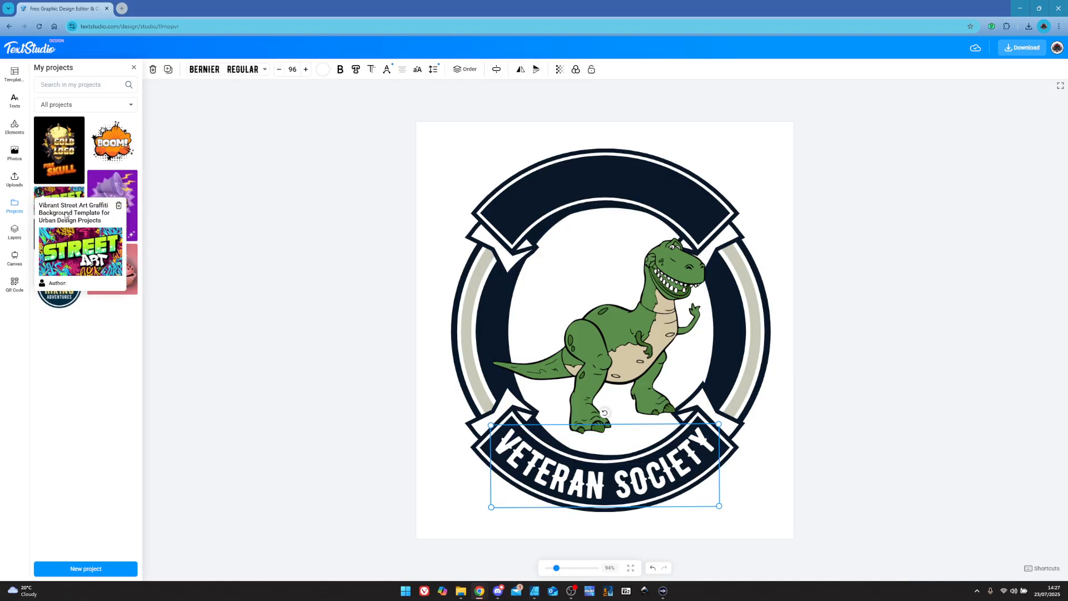
click(64, 192)
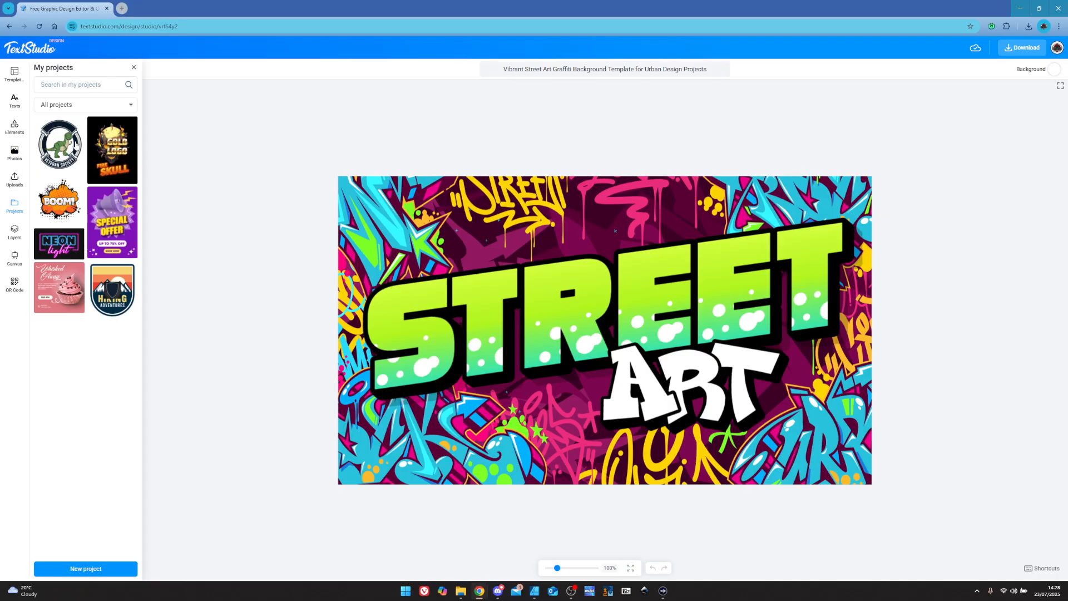
Step: Browse the popular design templates and load the Speak Your Mind Or Nothing Changes microphone design
click(15, 75)
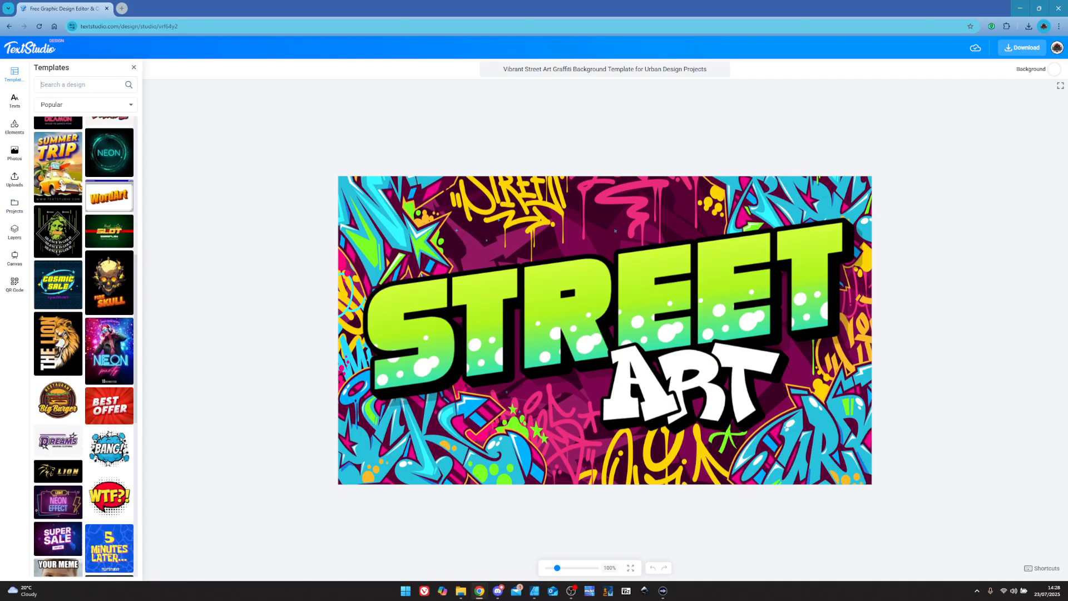
scroll(99, 321, down, 5)
scroll(99, 322, down, 10)
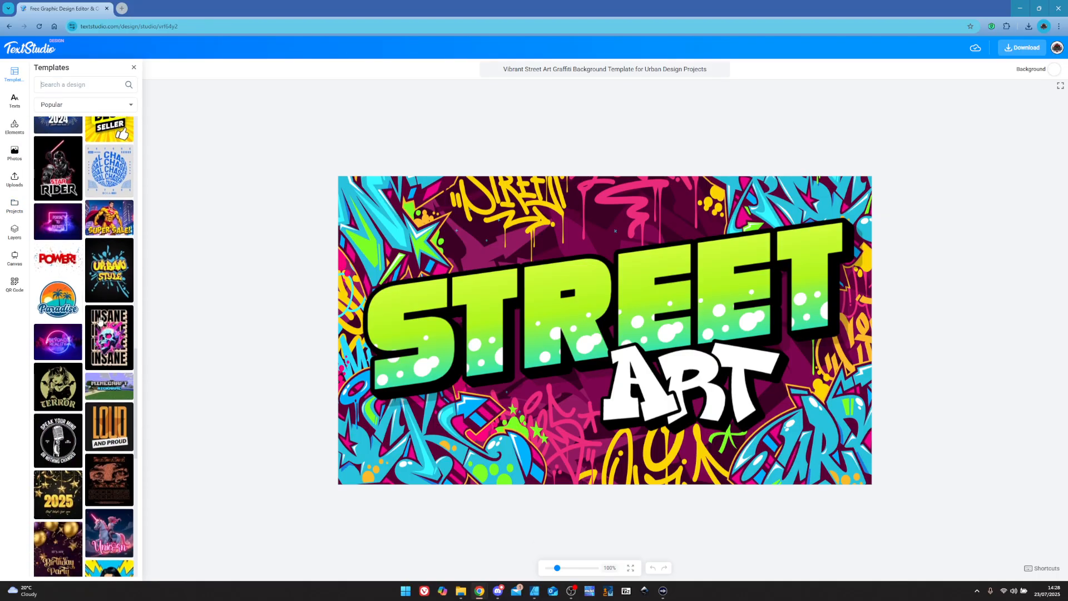
click(57, 148)
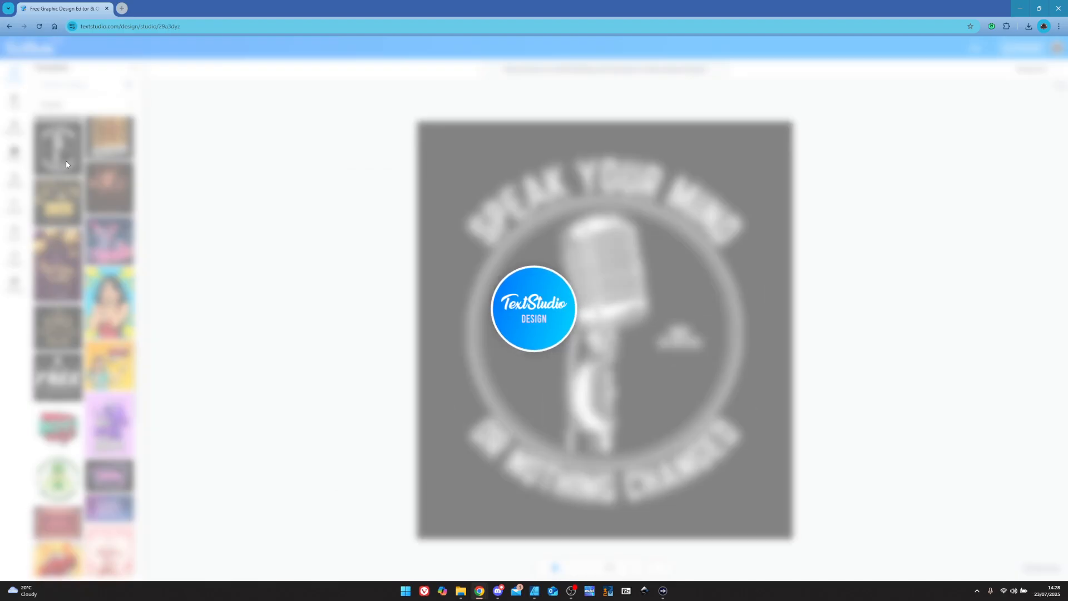
Step: View the Vintage Pop Art Surprise Expression Woman, Pop Art Sale Announcement and Luxury Vintage Company Logo templates on the canvas
click(109, 320)
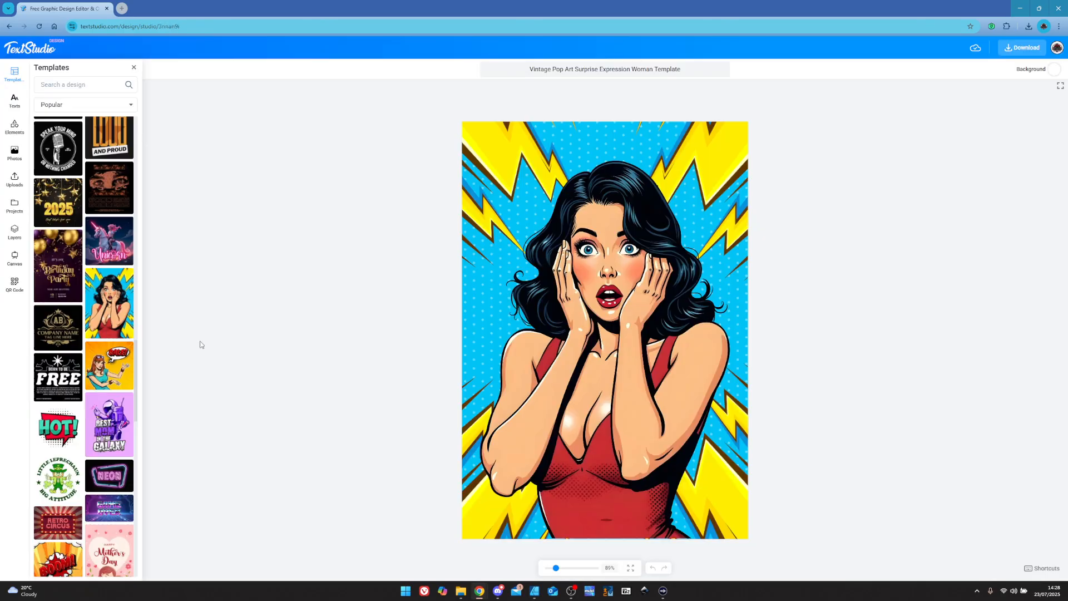
click(104, 382)
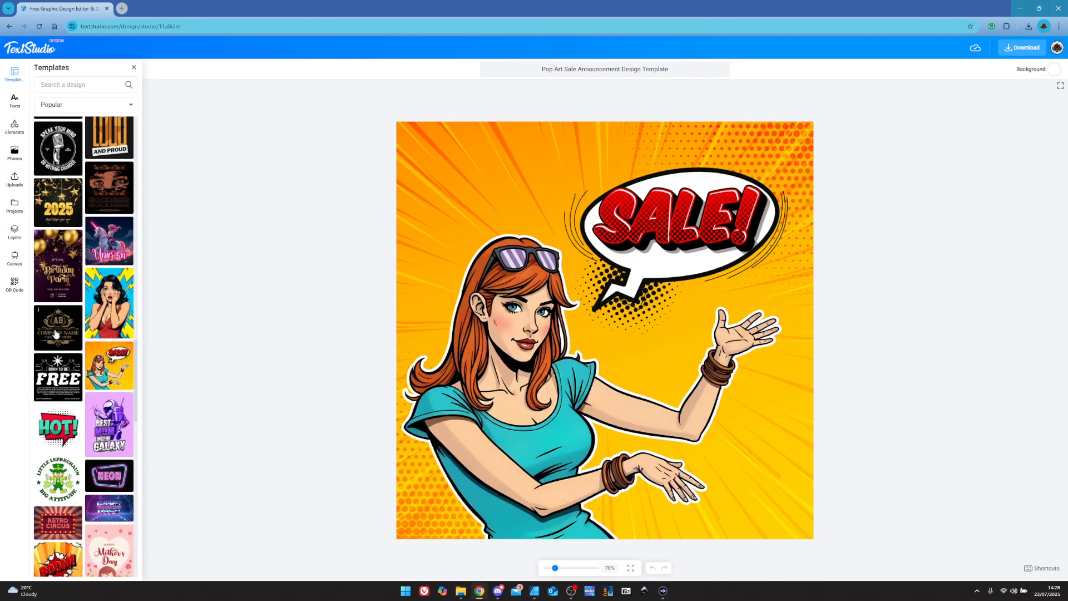
click(56, 334)
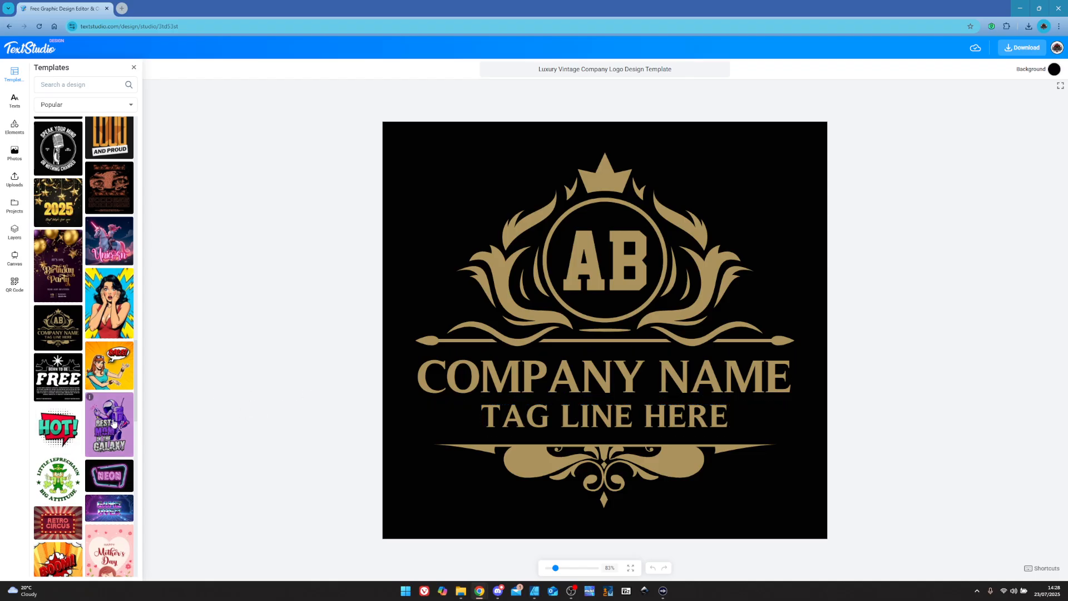
Step: View the yellow and red Boom comic template, and load the Customizable Neon Circle Logo template in its place
scroll(112, 424, down, 5)
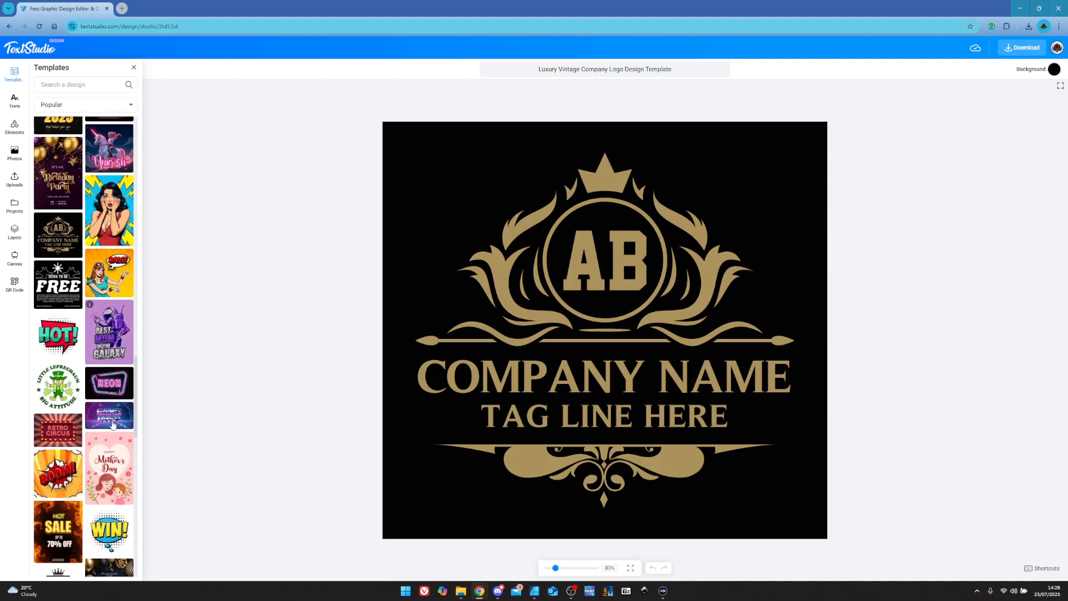
click(49, 318)
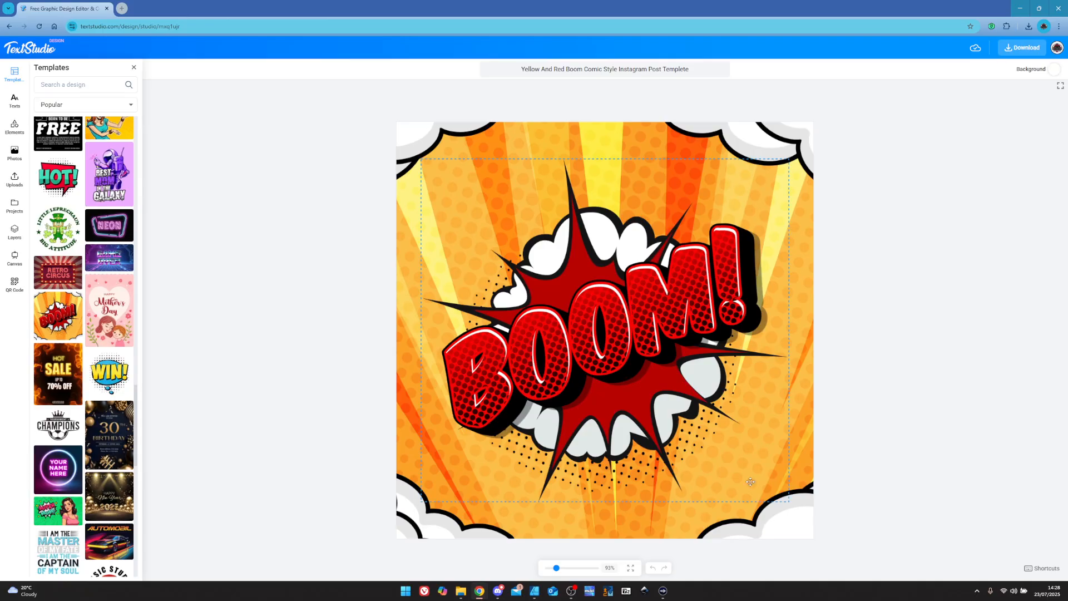
scroll(70, 473, down, 1)
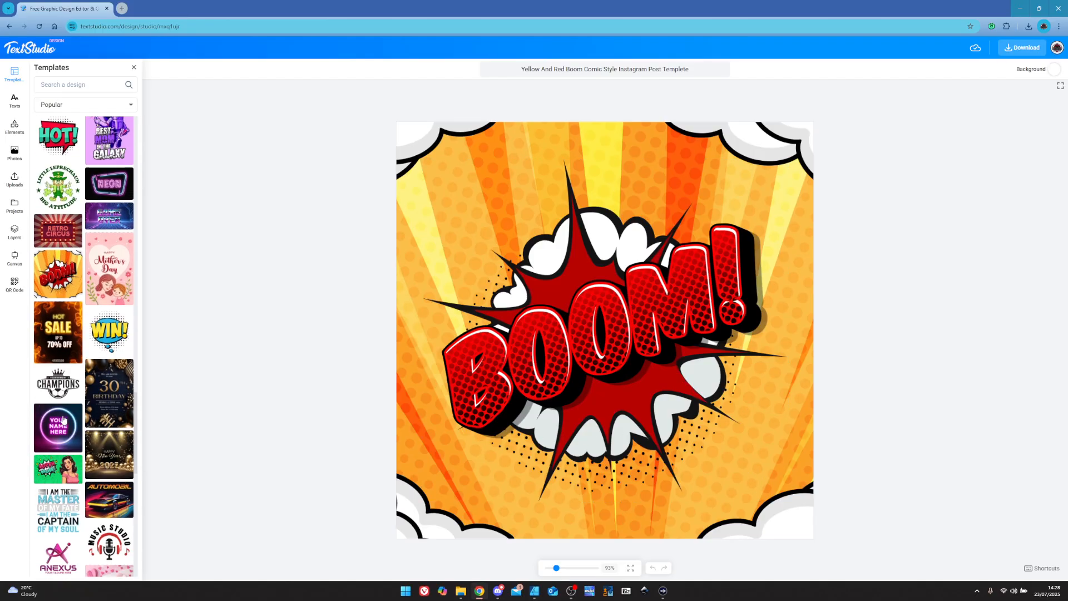
click(60, 424)
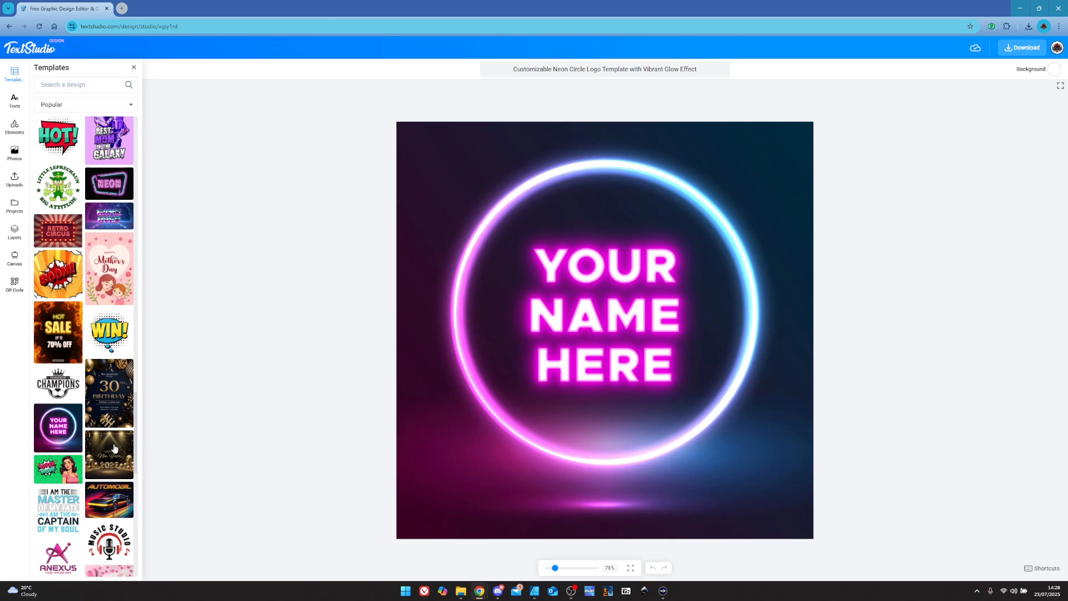
scroll(114, 449, down, 5)
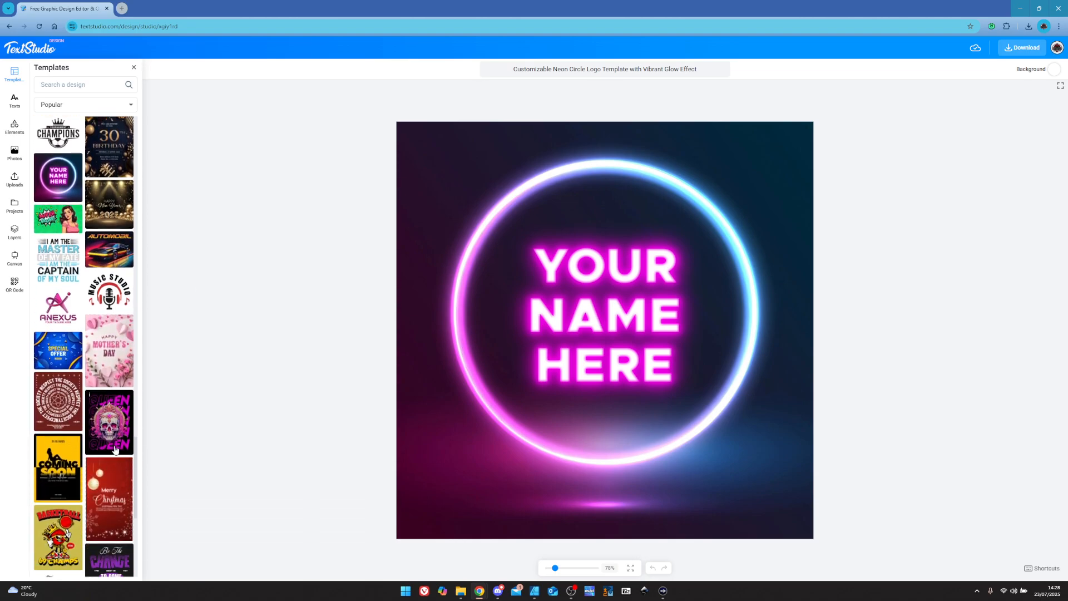